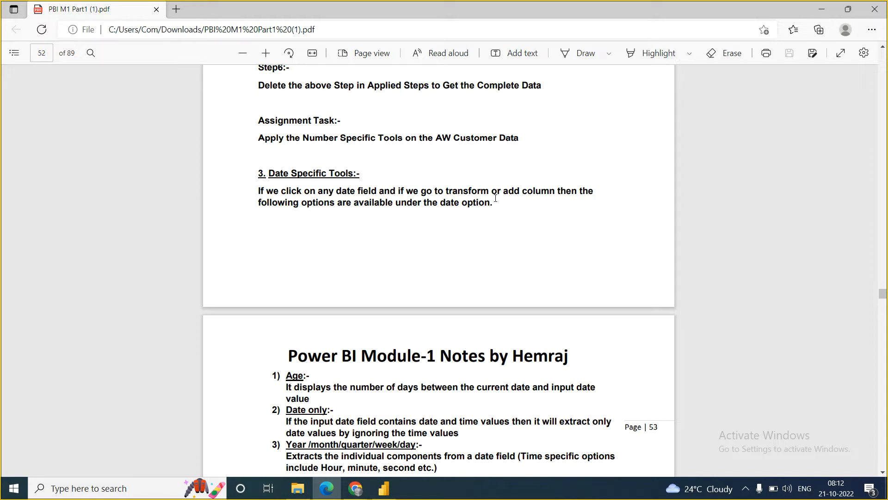
Switch to Power BI Desktop and load the Orders sheet of global_superstore_2016 through the Text/CSV source, showing all file types.
{"action": "left_click", "coordinate": [378, 495]}
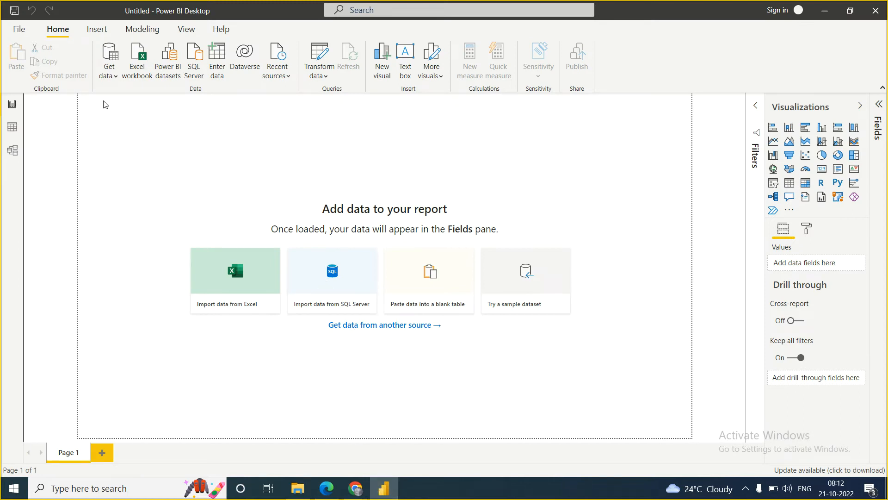
{"action": "left_click", "coordinate": [115, 77]}
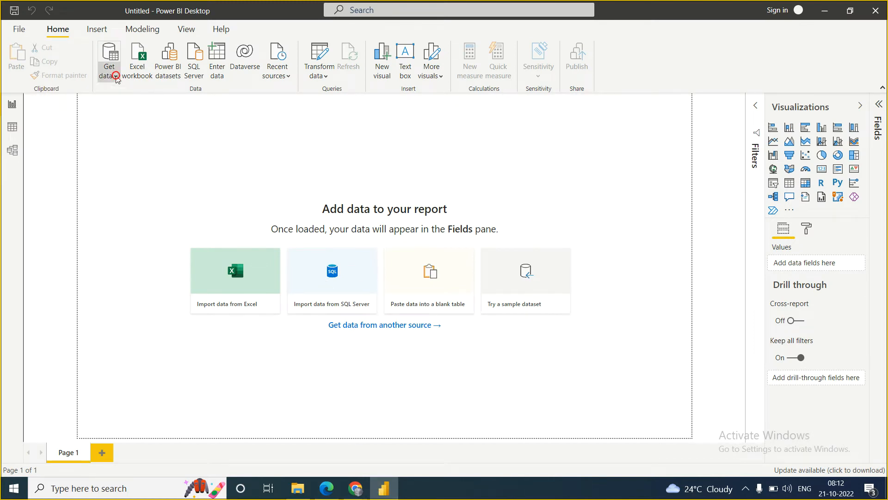
{"action": "left_click", "coordinate": [135, 223]}
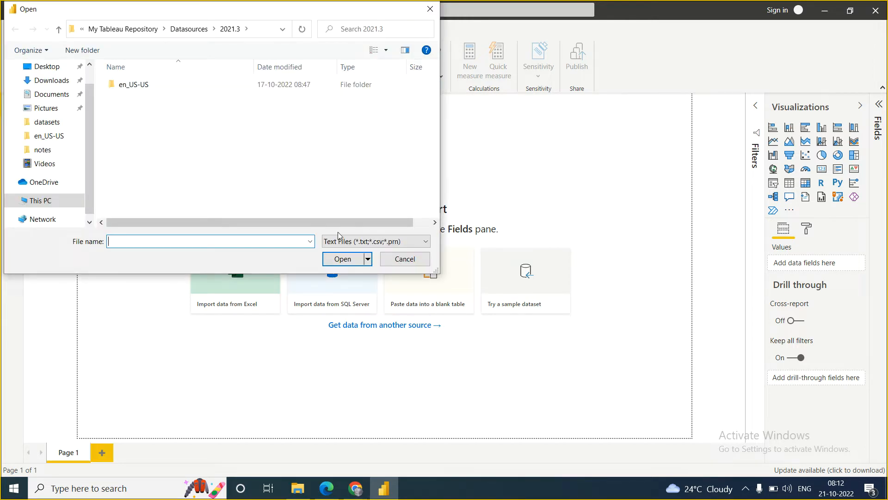
{"action": "left_click", "coordinate": [346, 243]}
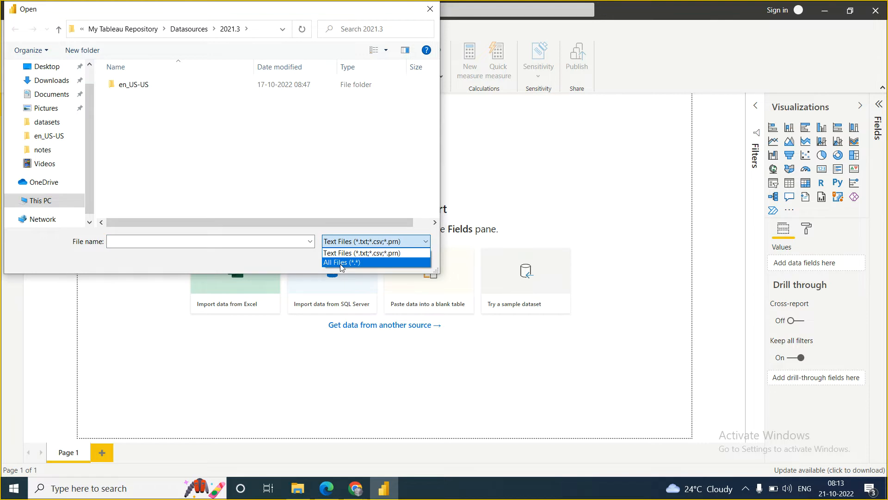
{"action": "left_click", "coordinate": [341, 262]}
{"action": "left_click", "coordinate": [144, 99]}
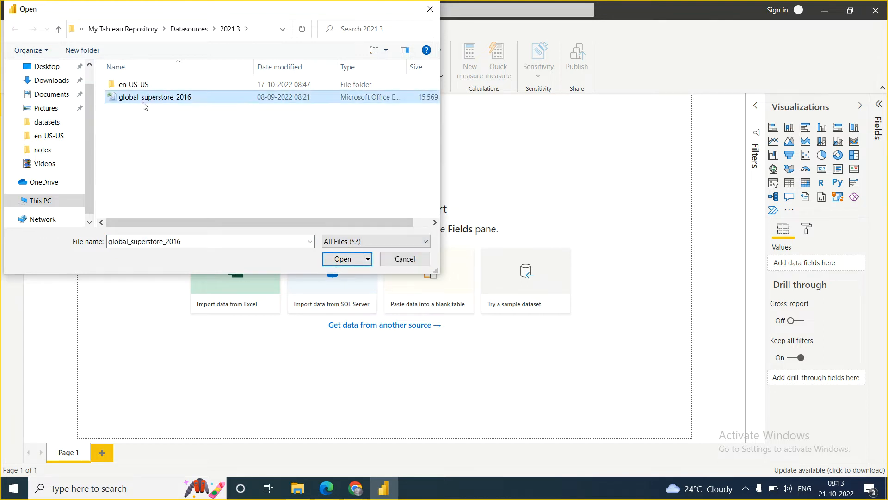
{"action": "left_click", "coordinate": [338, 260]}
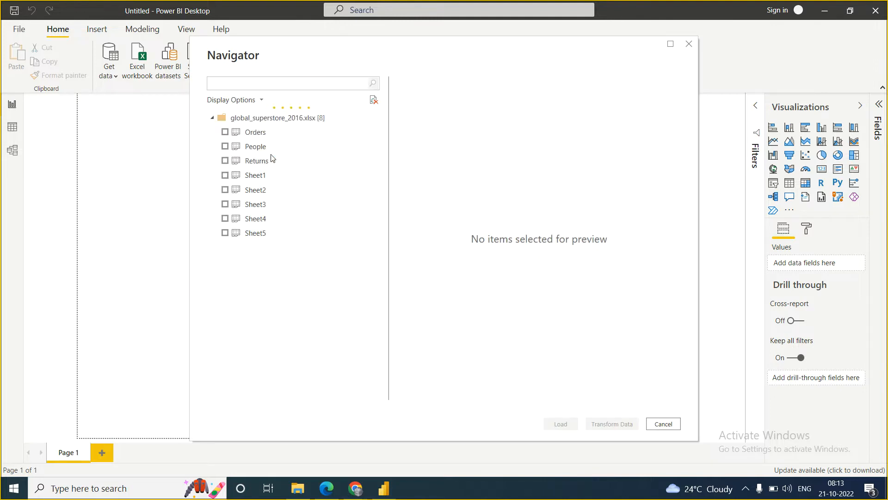
{"action": "left_click", "coordinate": [225, 132]}
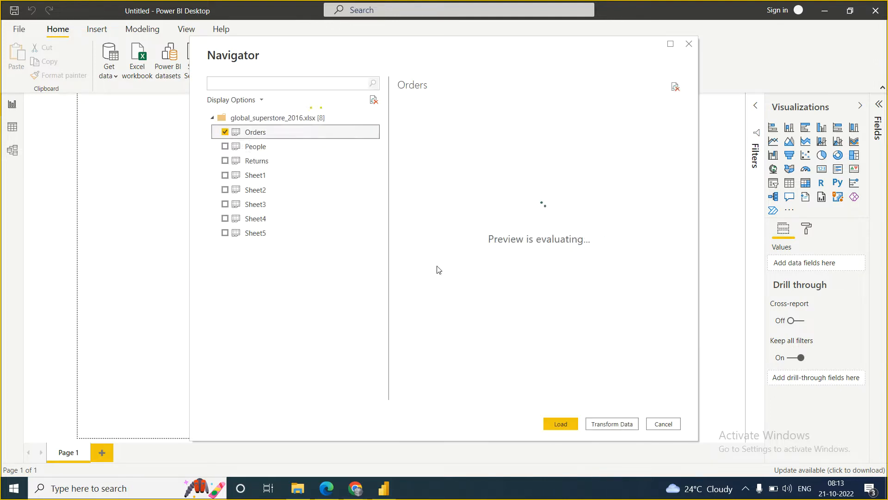
{"action": "left_click", "coordinate": [561, 423]}
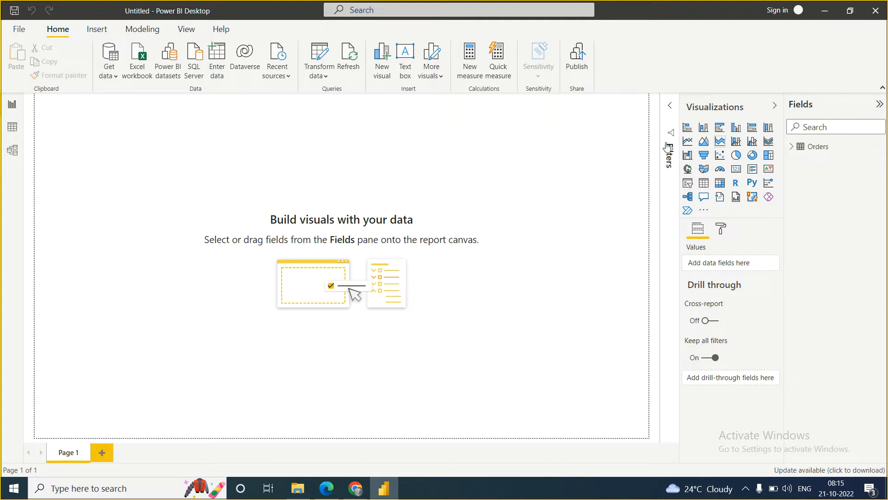
Open the Orders table's query for editing in Power Query Editor and refresh its data preview.
{"action": "left_click", "coordinate": [792, 148]}
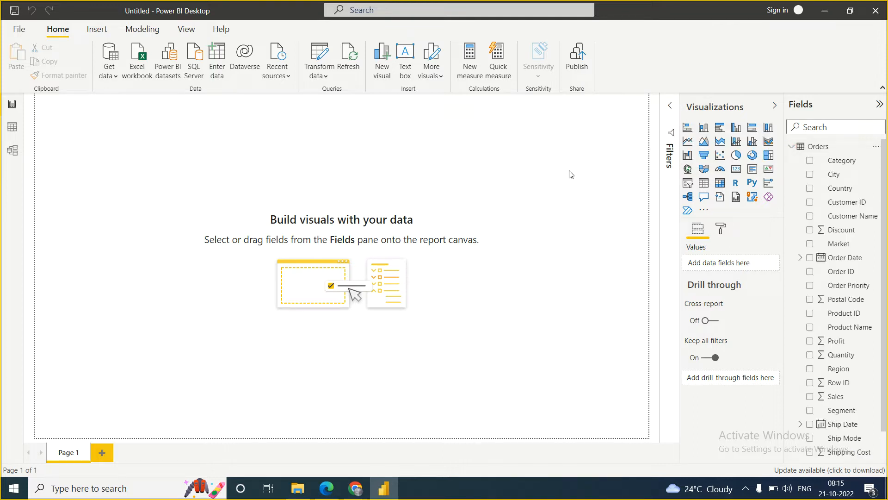
{"action": "left_click", "coordinate": [875, 150]}
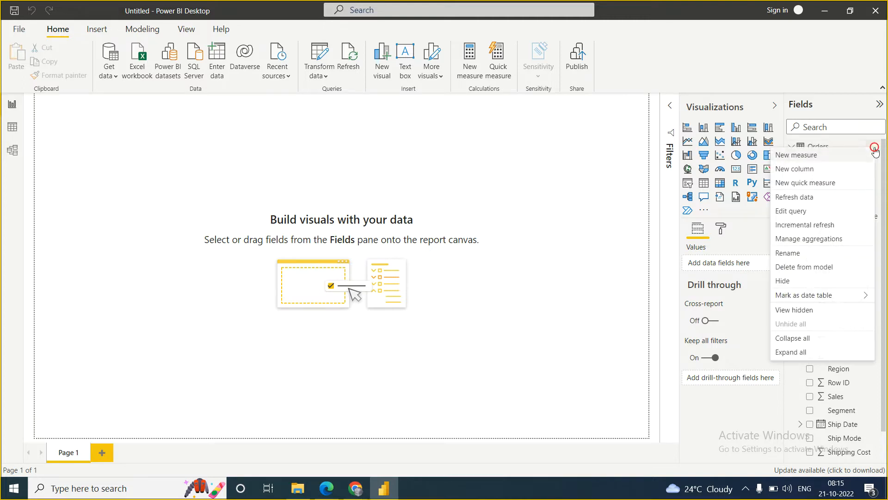
{"action": "left_click", "coordinate": [792, 212]}
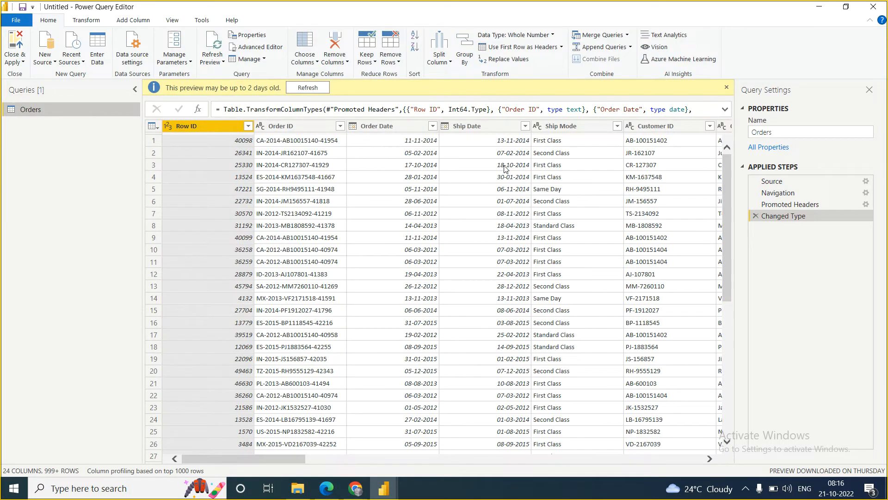
{"action": "left_click", "coordinate": [313, 88]}
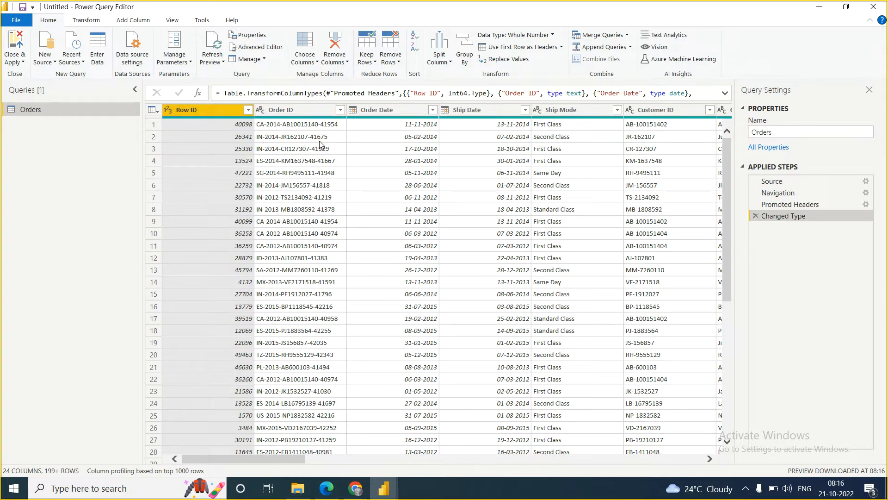
Compare which date transformations are available for the Order Date, Order ID and Row ID columns.
{"action": "left_click", "coordinate": [378, 111]}
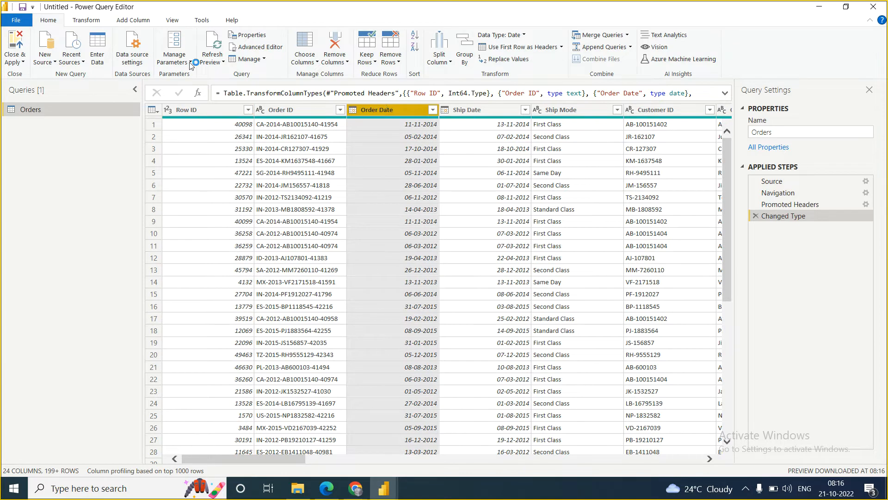
{"action": "left_click", "coordinate": [82, 21]}
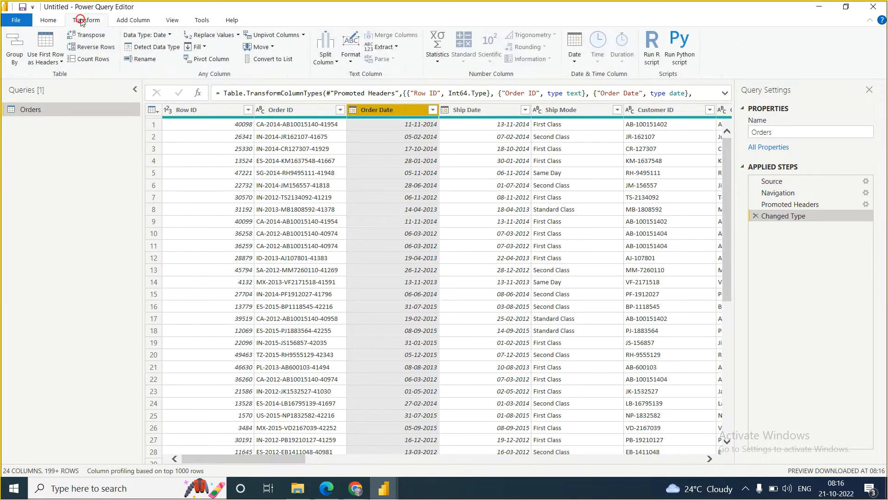
{"action": "left_click", "coordinate": [575, 63]}
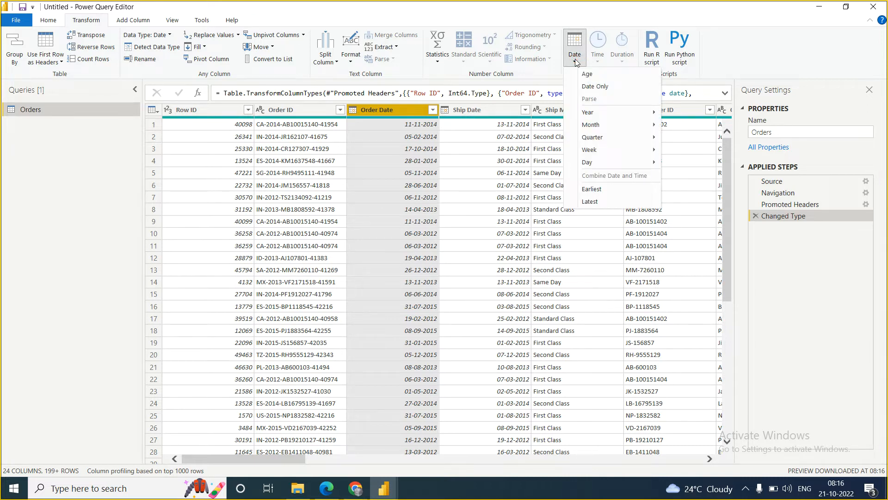
{"action": "left_click", "coordinate": [575, 62]}
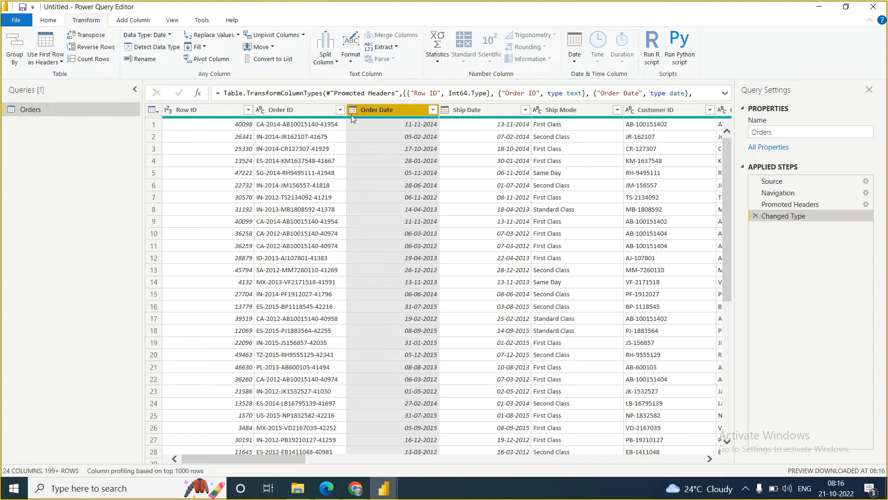
{"action": "left_click", "coordinate": [282, 110]}
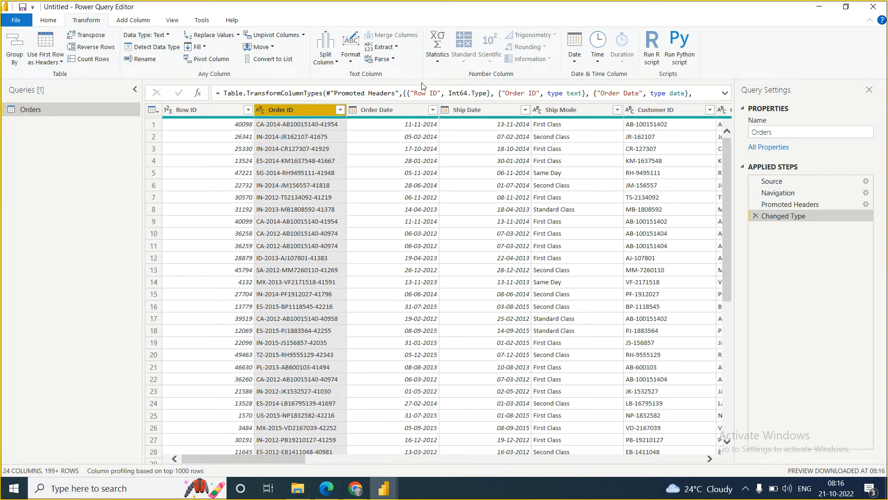
{"action": "left_click", "coordinate": [191, 110]}
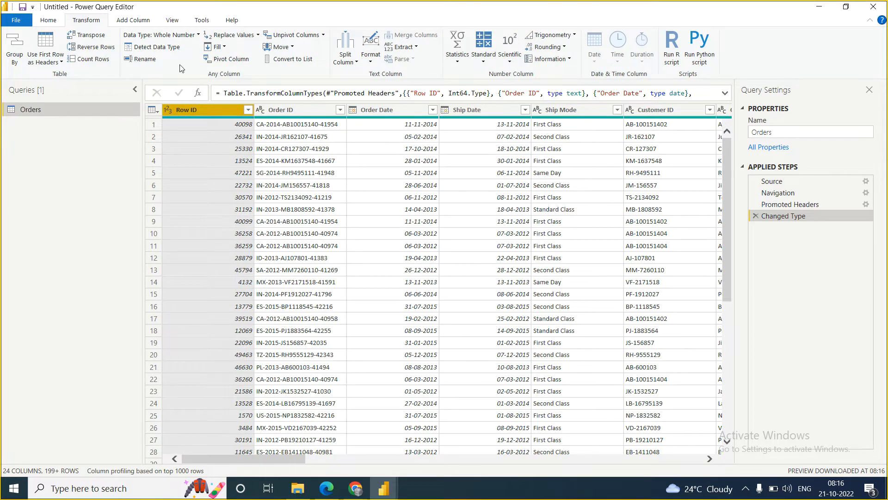
{"action": "left_click", "coordinate": [550, 17]}
{"action": "left_click", "coordinate": [274, 113]}
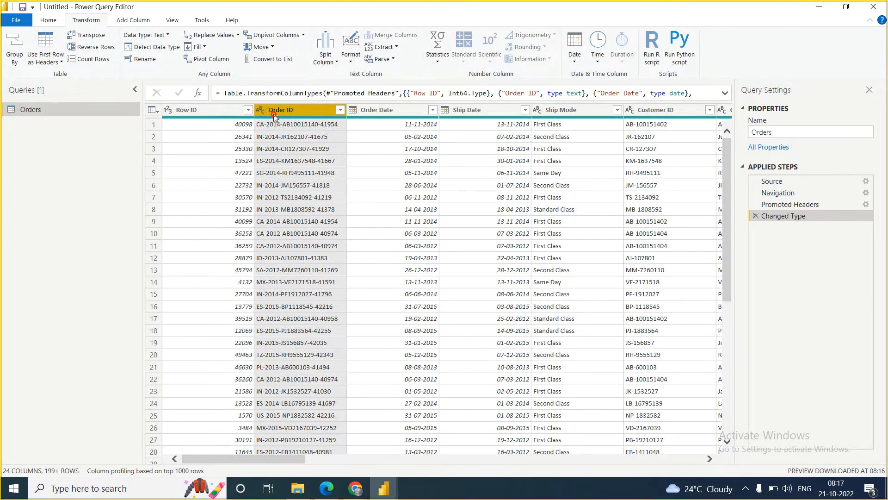
{"action": "left_click", "coordinate": [574, 62]}
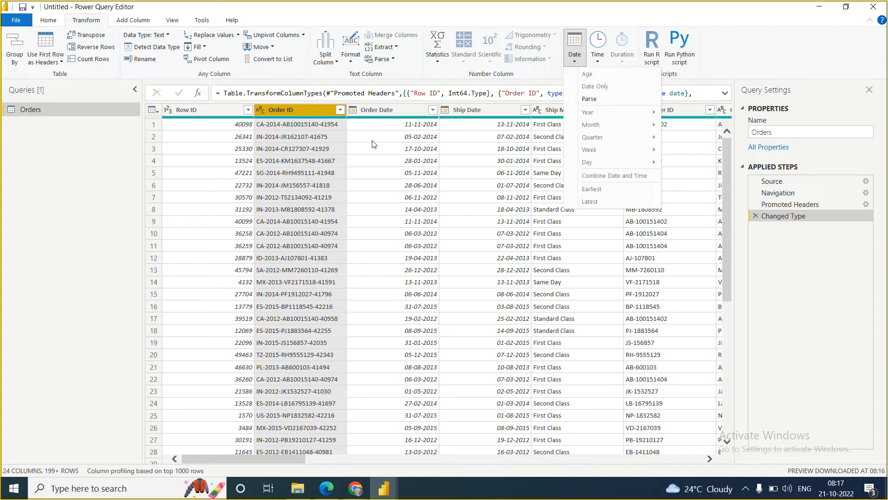
Transform the Order Date column with the Age date option and change its data type to Whole Number.
{"action": "left_click", "coordinate": [378, 109]}
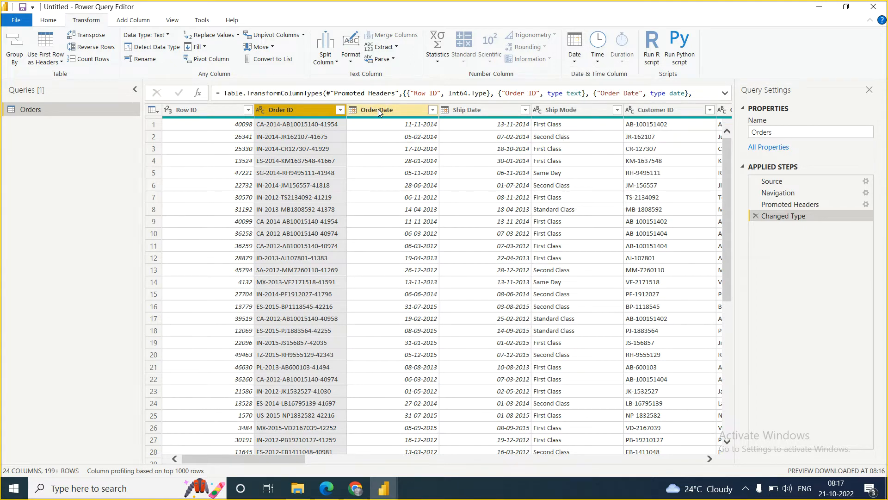
{"action": "left_click", "coordinate": [379, 110]}
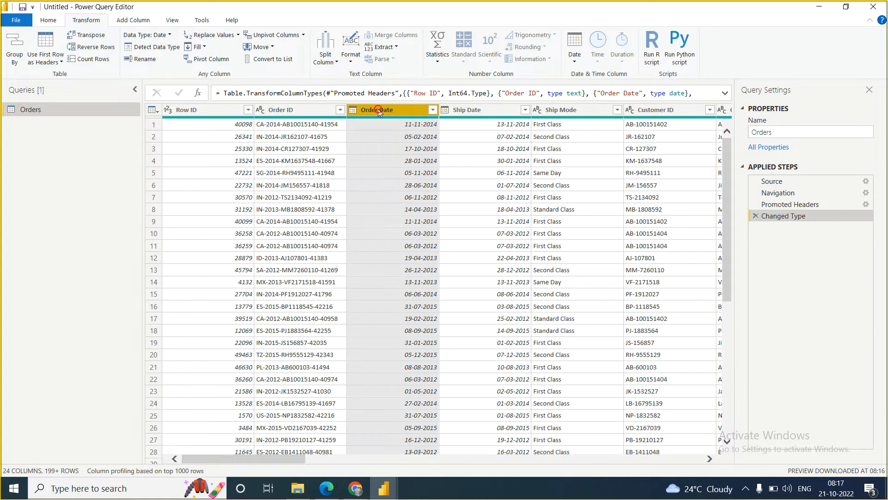
{"action": "left_click", "coordinate": [578, 62]}
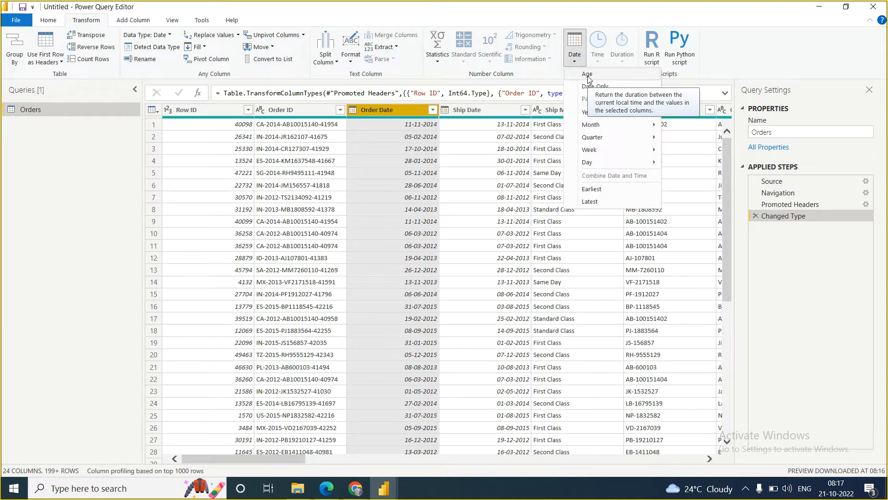
{"action": "left_click", "coordinate": [417, 128]}
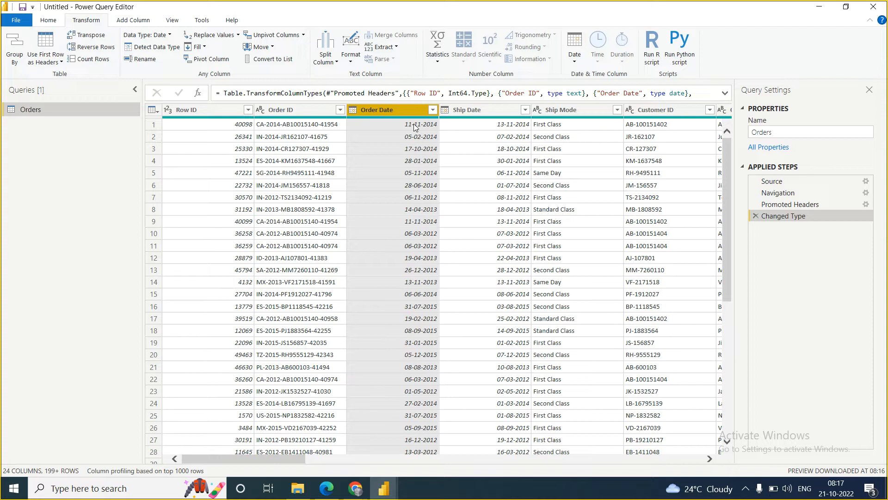
{"action": "left_click", "coordinate": [575, 62]}
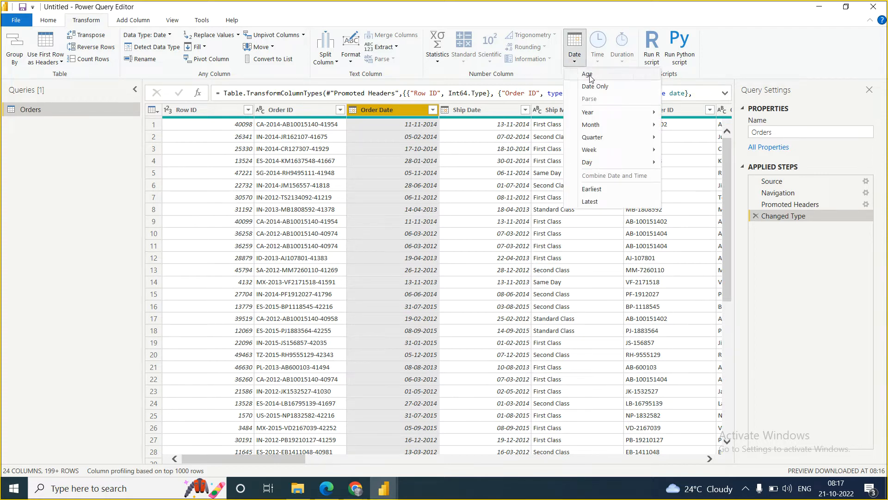
{"action": "key", "text": "Escape"}
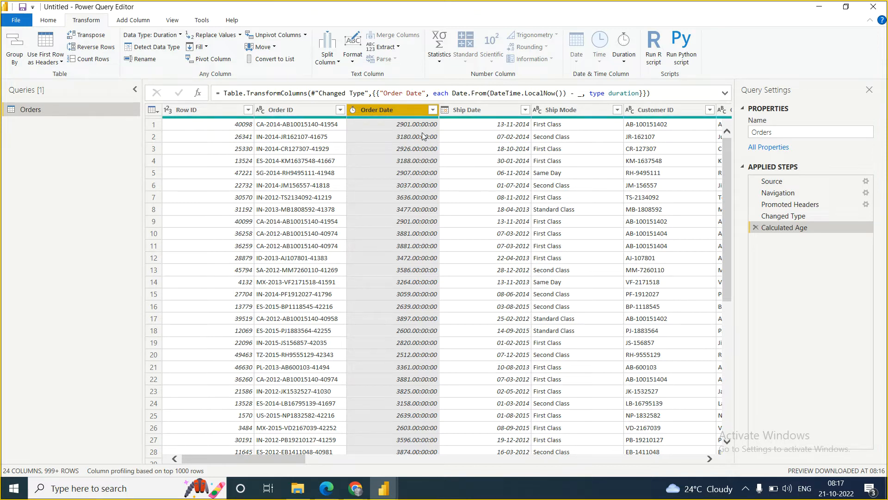
{"action": "left_click", "coordinate": [354, 110]}
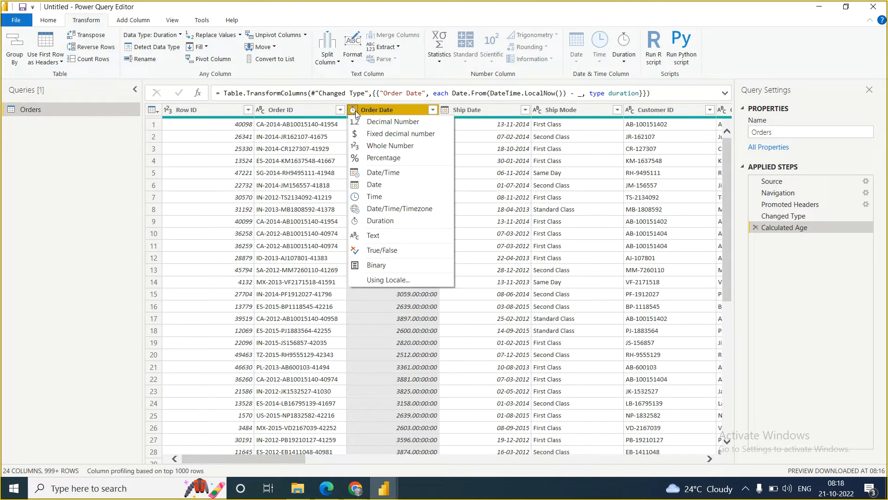
{"action": "left_click", "coordinate": [374, 148]}
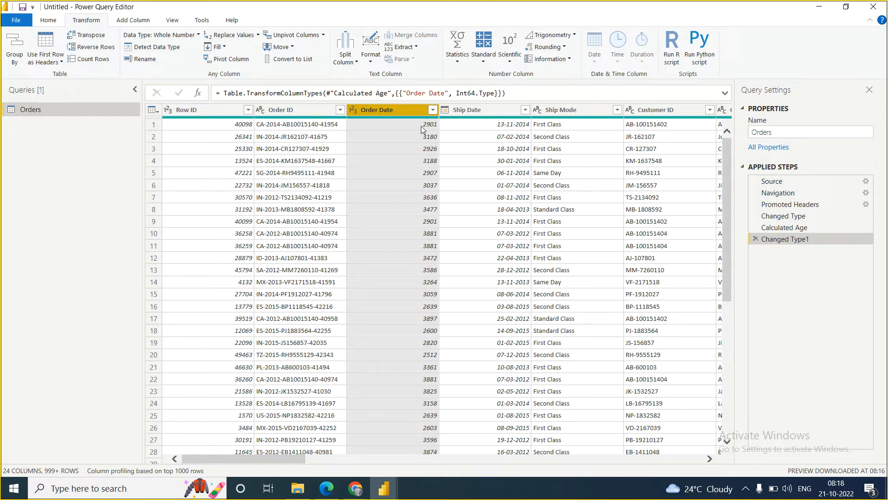
Search Windows for "paint" and open the Paint app with a blank canvas.
{"action": "left_click", "coordinate": [98, 493]}
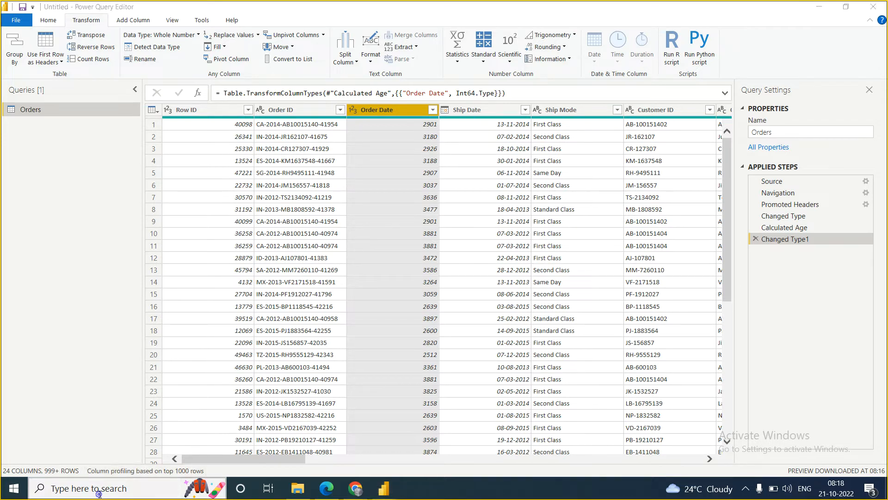
{"action": "type", "text": "paint"}
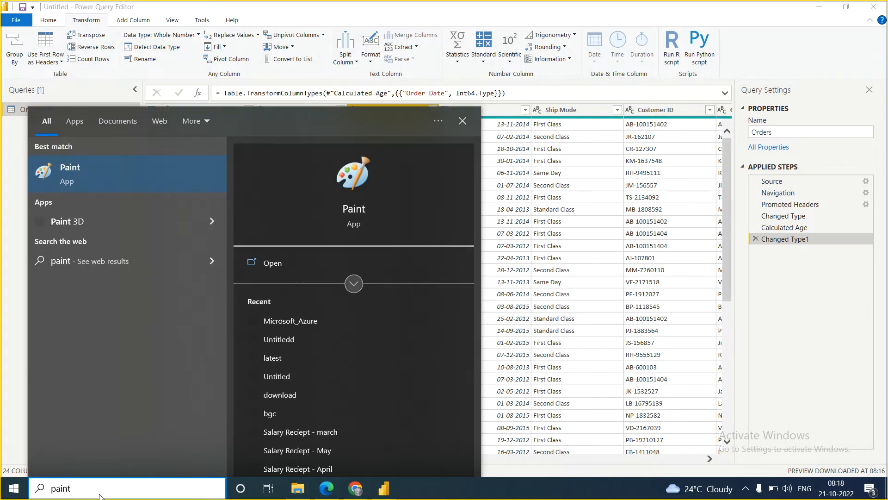
{"action": "key", "text": "Return"}
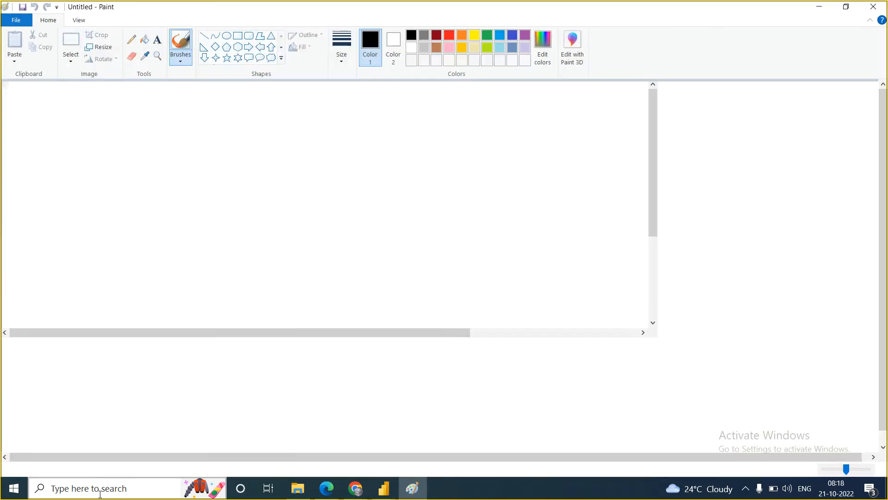
Write a sample birth date on the canvas and add 21/10/2022 as a separate text beside it.
{"action": "left_click", "coordinate": [157, 40]}
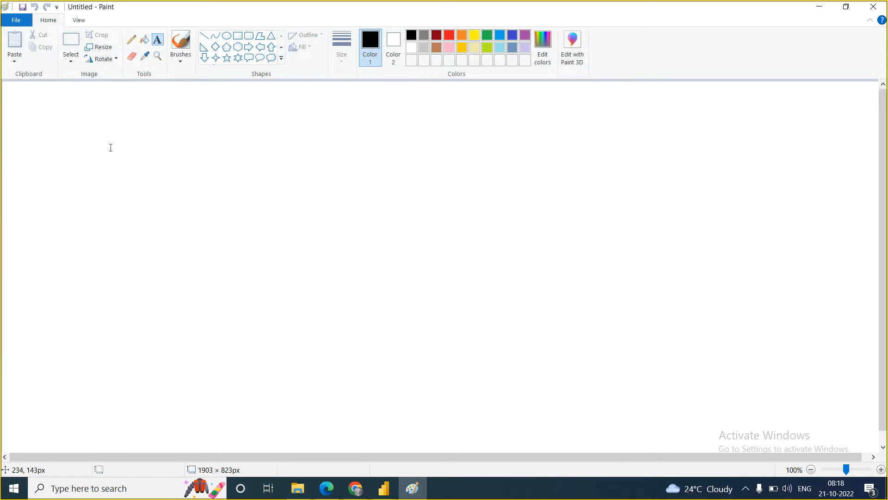
{"action": "left_click", "coordinate": [131, 122]}
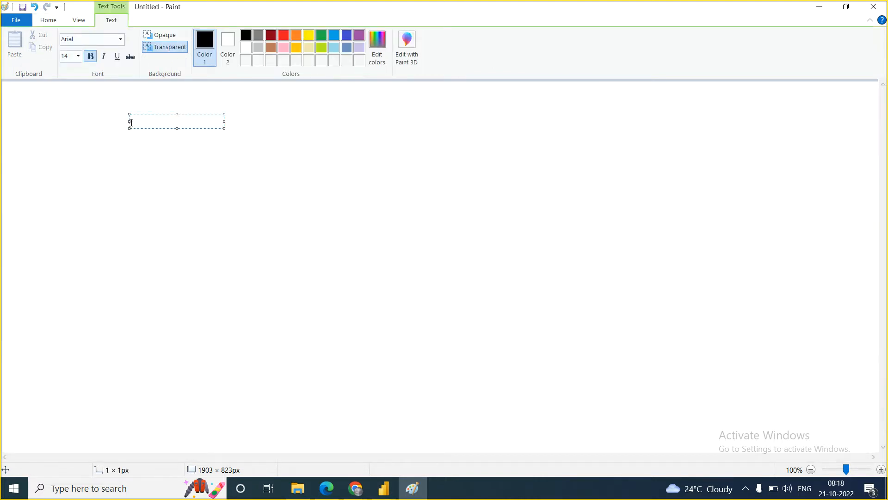
{"action": "type", "text": "11/11/1993"}
{"action": "left_click", "coordinate": [215, 227]}
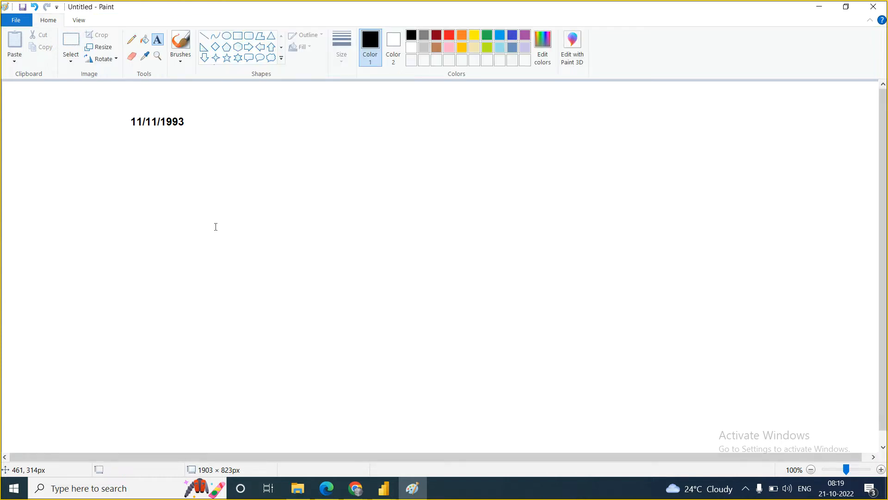
{"action": "left_click", "coordinate": [340, 127]}
{"action": "type", "text": "21/10/2022"}
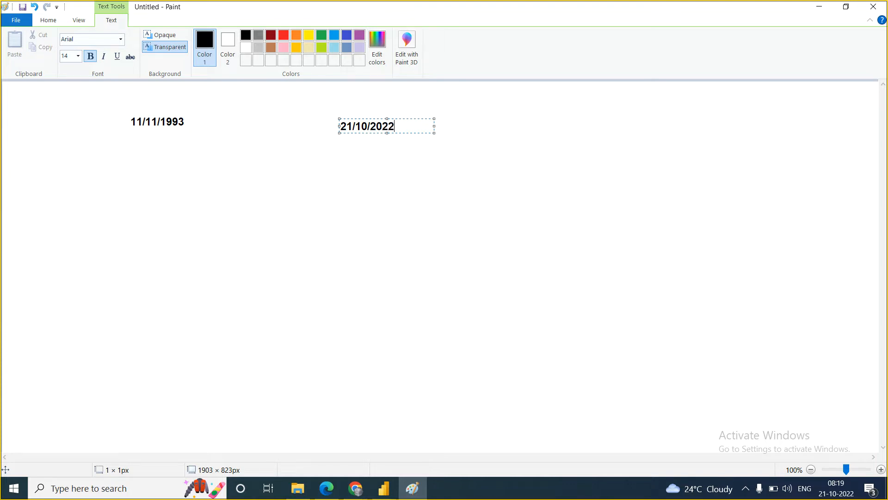
Add the text "age" on the canvas above and between the two dates, and switch back to the Power Query Editor.
{"action": "left_click", "coordinate": [192, 159]}
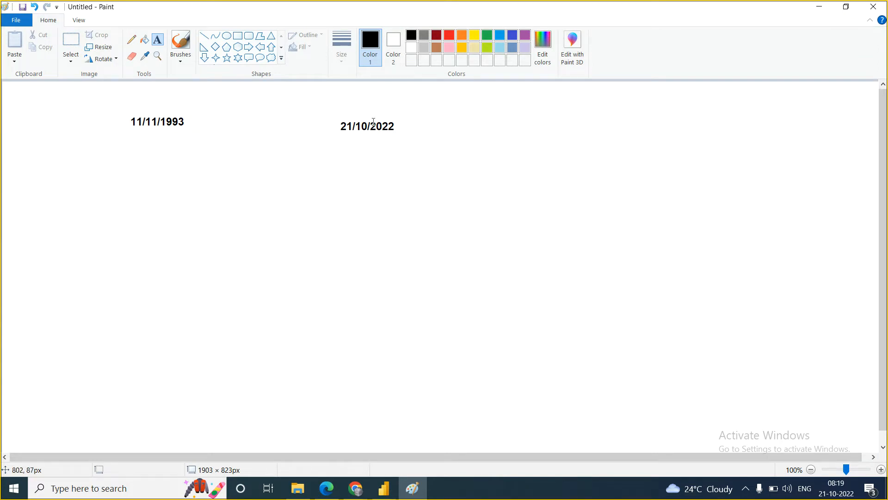
{"action": "left_click", "coordinate": [224, 96]}
{"action": "type", "text": "age"}
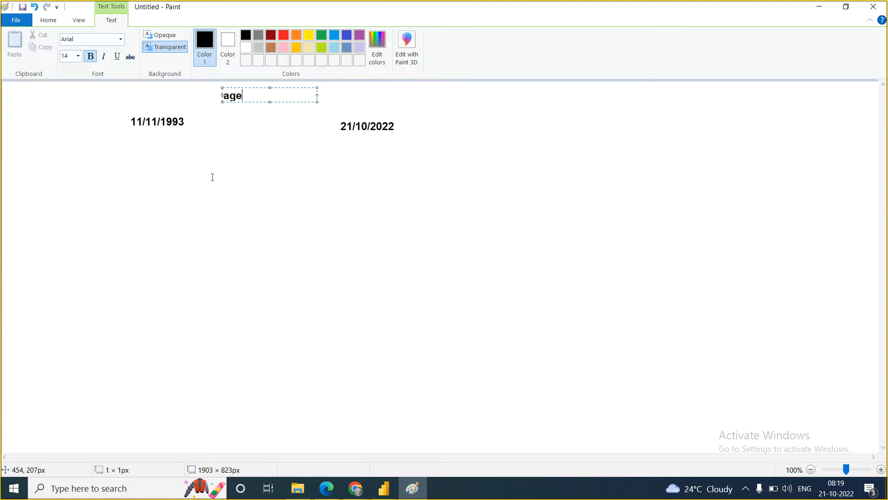
{"action": "left_click", "coordinate": [384, 488]}
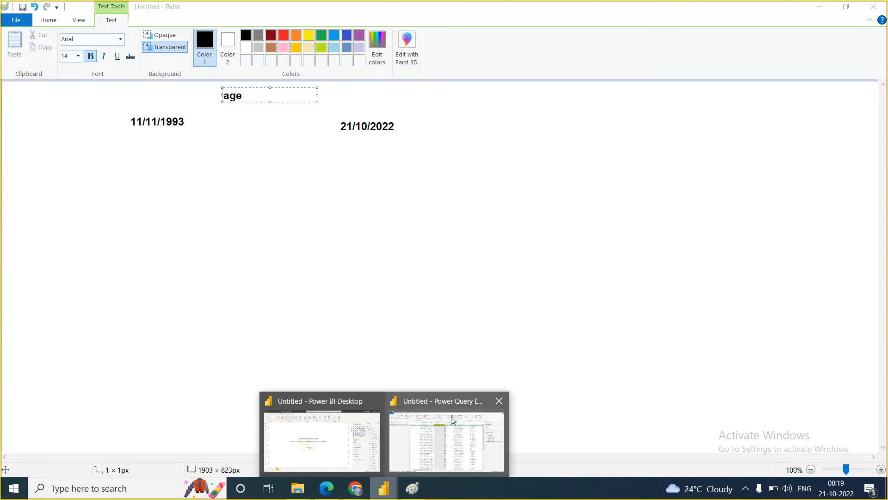
{"action": "left_click", "coordinate": [451, 419]}
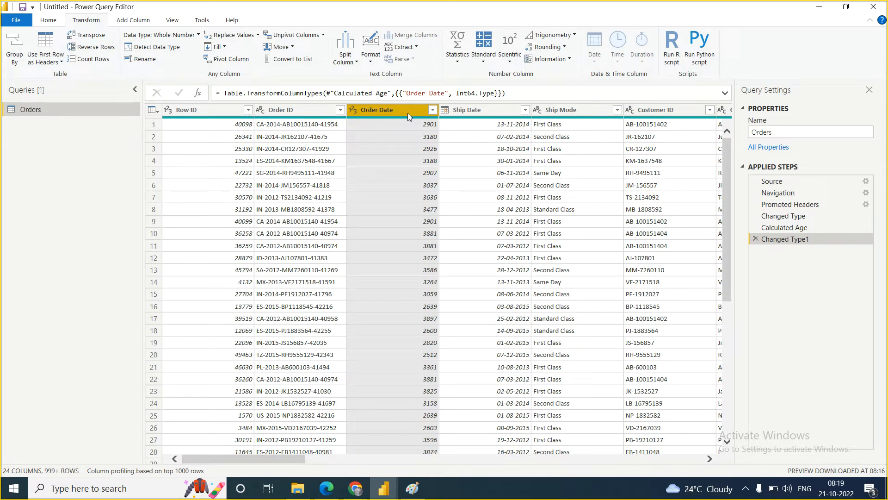
Divide the Order Date column's values by 12 and change the column's data type to Whole Number.
{"action": "left_click", "coordinate": [482, 63]}
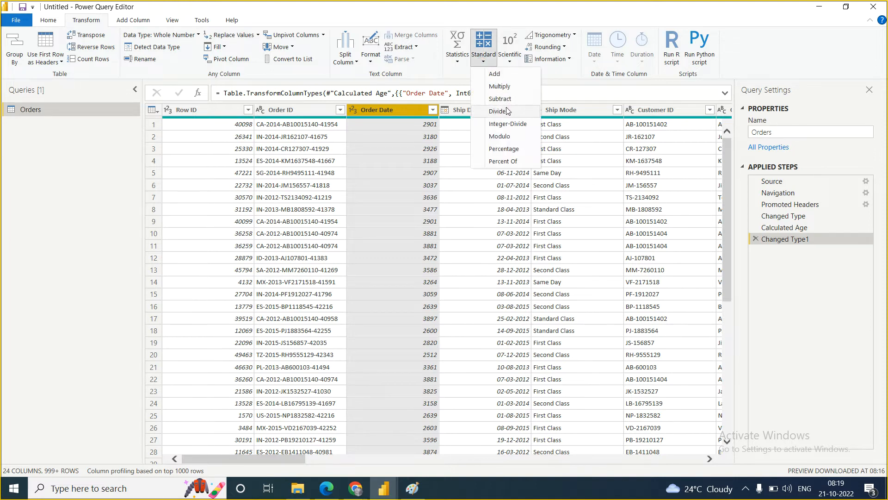
{"action": "left_click", "coordinate": [497, 112]}
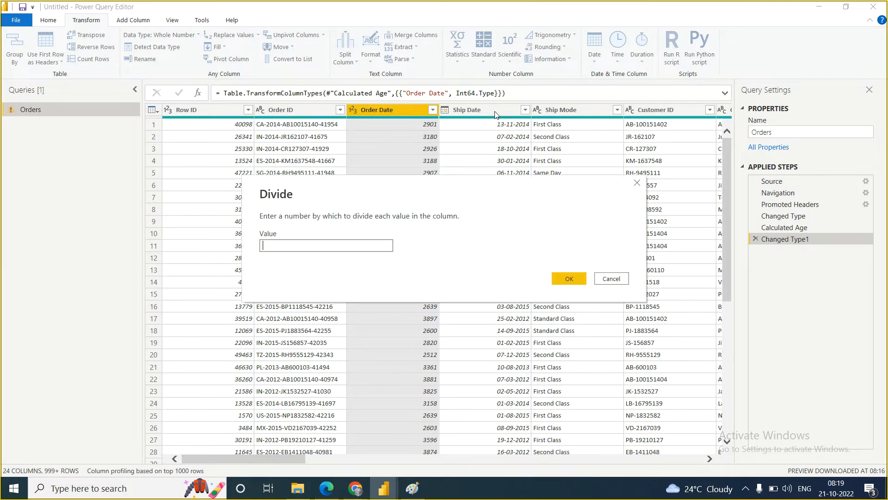
{"action": "type", "text": "12"}
{"action": "left_click", "coordinate": [570, 279]}
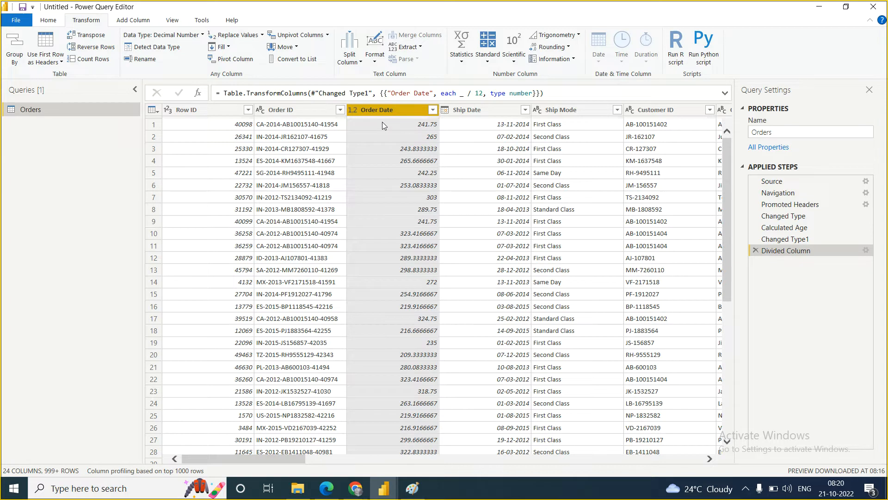
{"action": "left_click", "coordinate": [356, 109]}
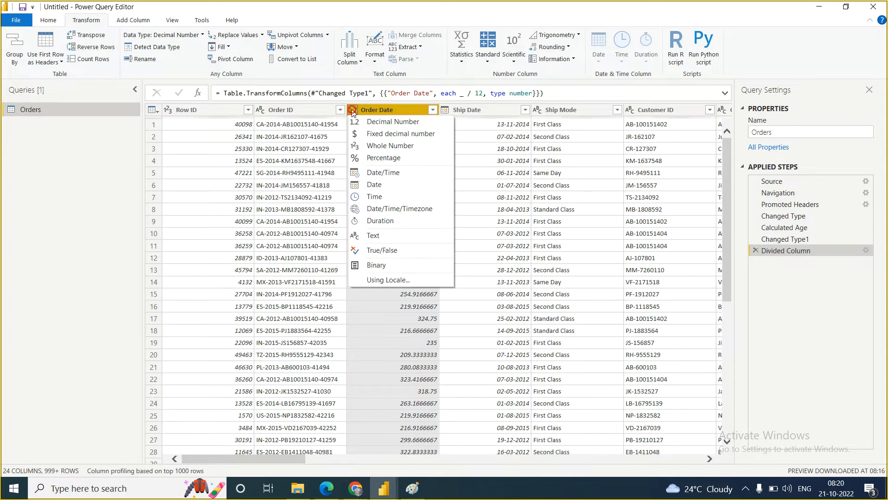
{"action": "left_click", "coordinate": [379, 145]}
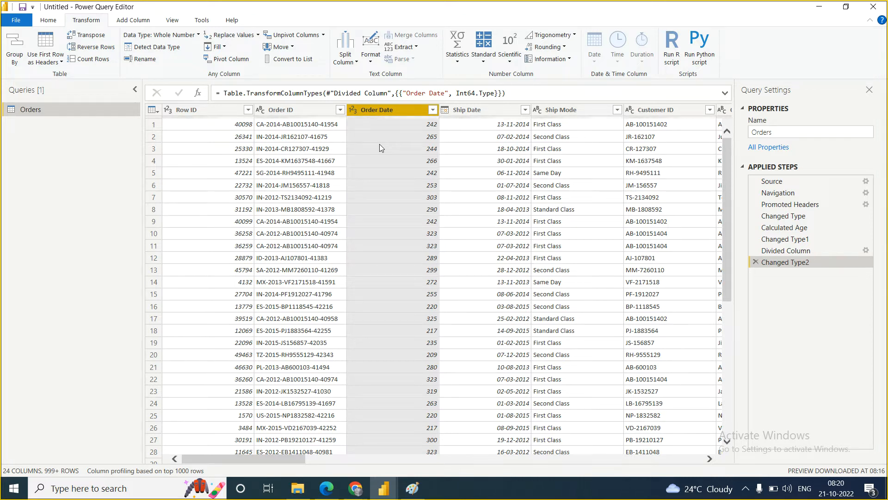
Remove the latest type change and the division by 12, and divide the Order Date values by 365 instead.
{"action": "left_click", "coordinate": [755, 262]}
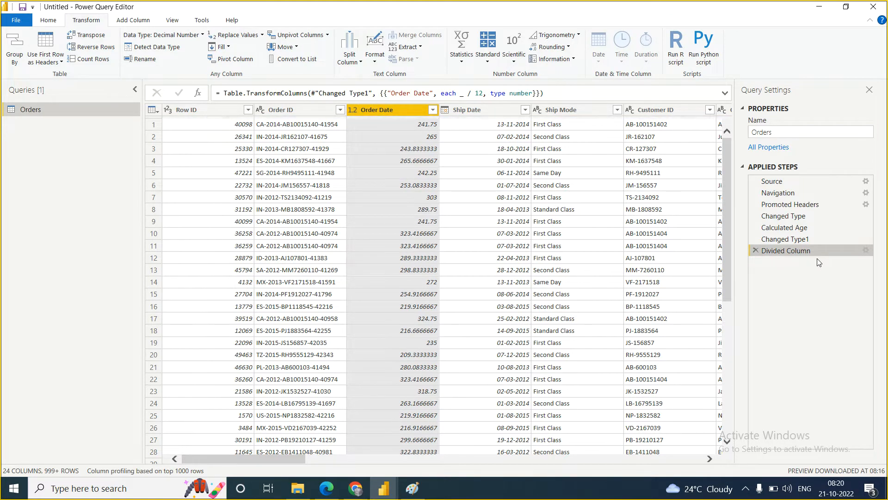
{"action": "left_click", "coordinate": [756, 250]}
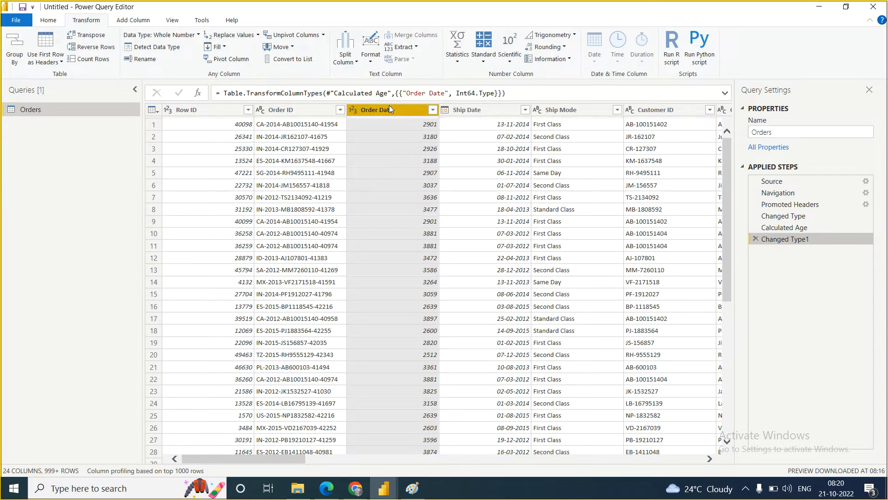
{"action": "left_click", "coordinate": [484, 63]}
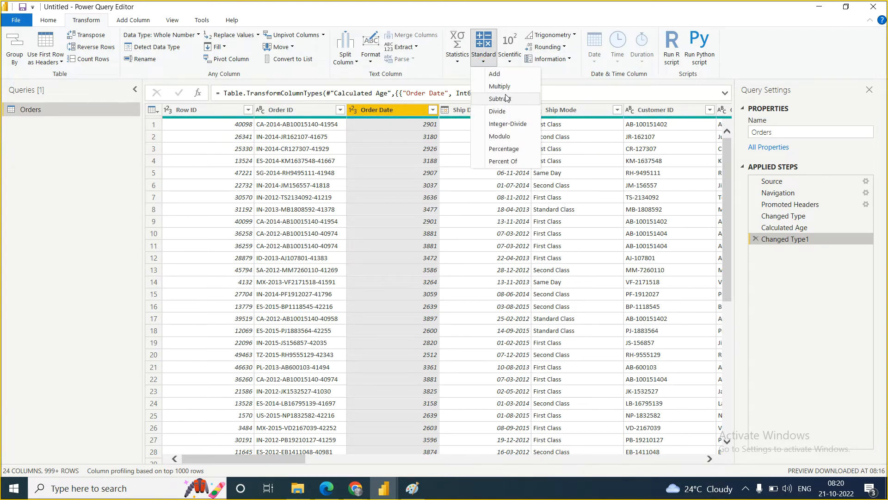
{"action": "left_click", "coordinate": [497, 111]}
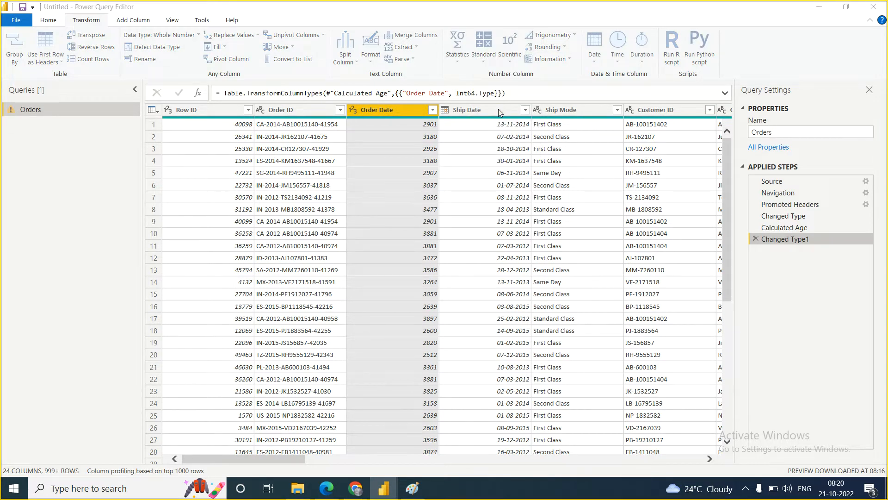
{"action": "type", "text": "3"}
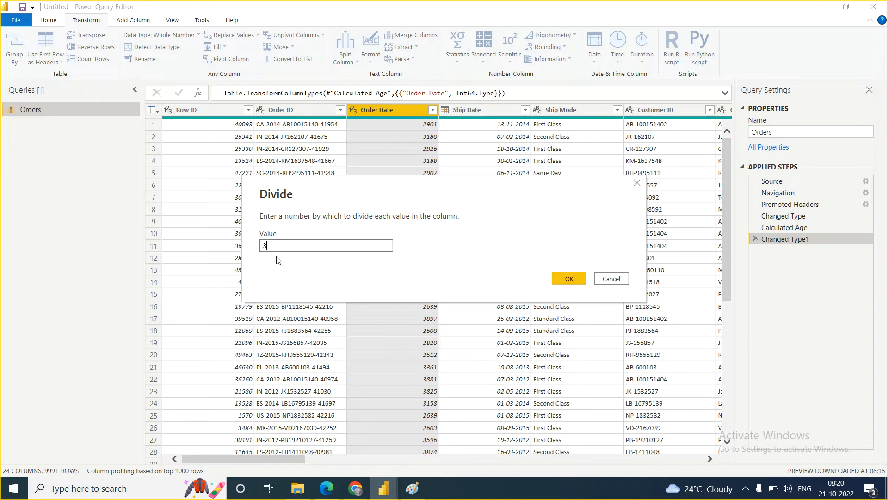
{"action": "type", "text": "65"}
{"action": "left_click", "coordinate": [564, 277]}
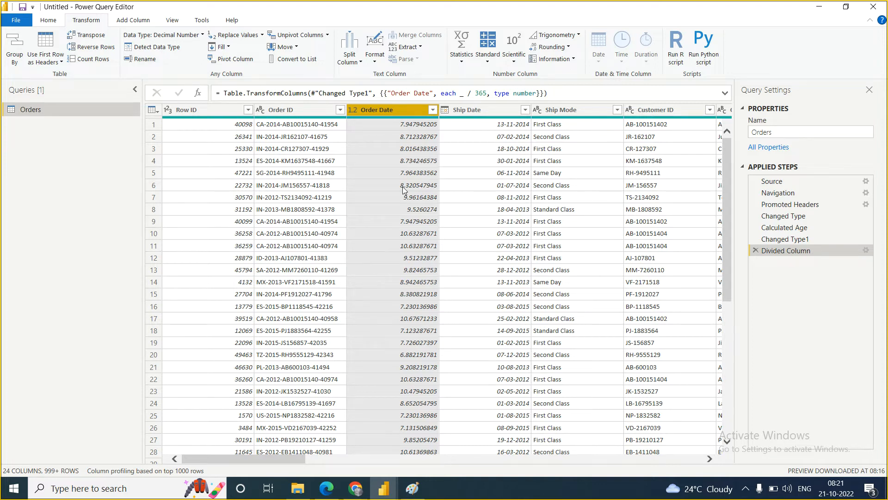
Remove every applied step after Promoted Headers and set the Order Date column's data type to Date.
{"action": "left_click", "coordinate": [757, 250]}
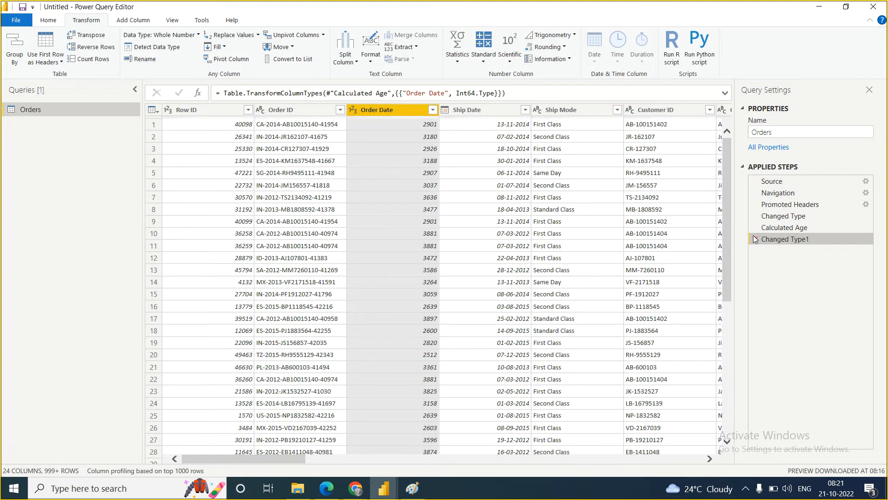
{"action": "left_click", "coordinate": [755, 239]}
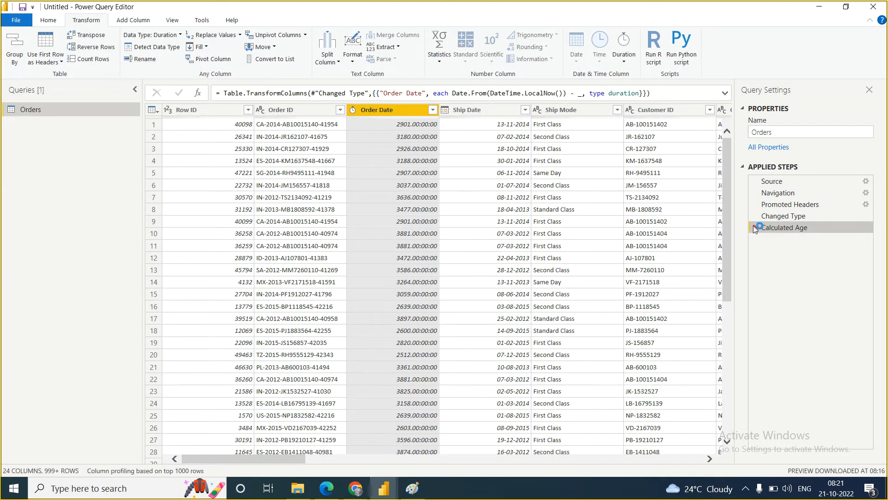
{"action": "left_click", "coordinate": [755, 228]}
{"action": "left_click", "coordinate": [755, 216]}
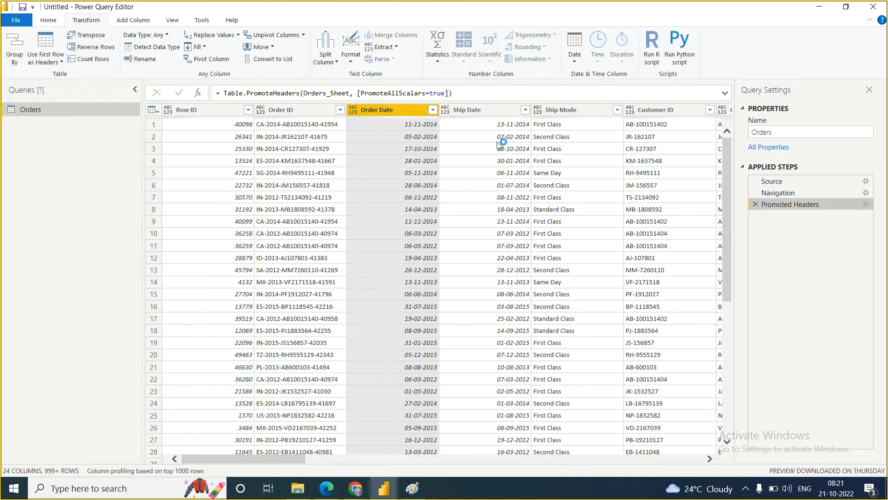
{"action": "left_click", "coordinate": [353, 109]}
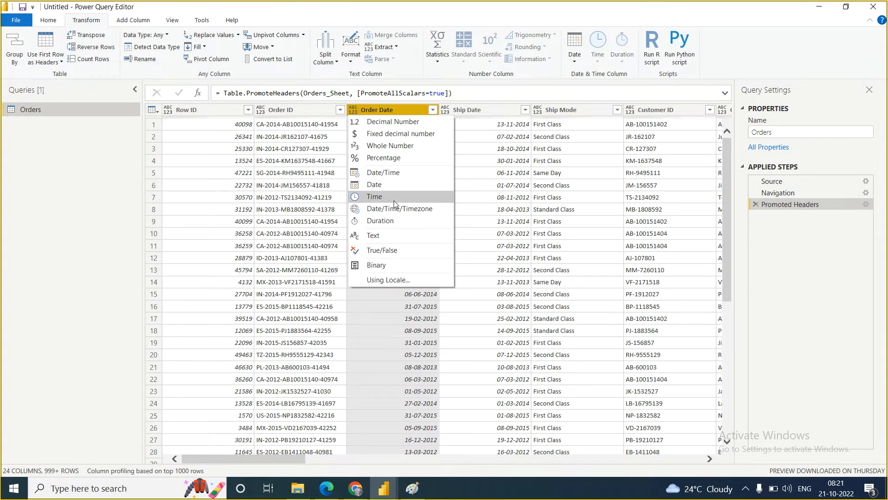
{"action": "left_click", "coordinate": [380, 184]}
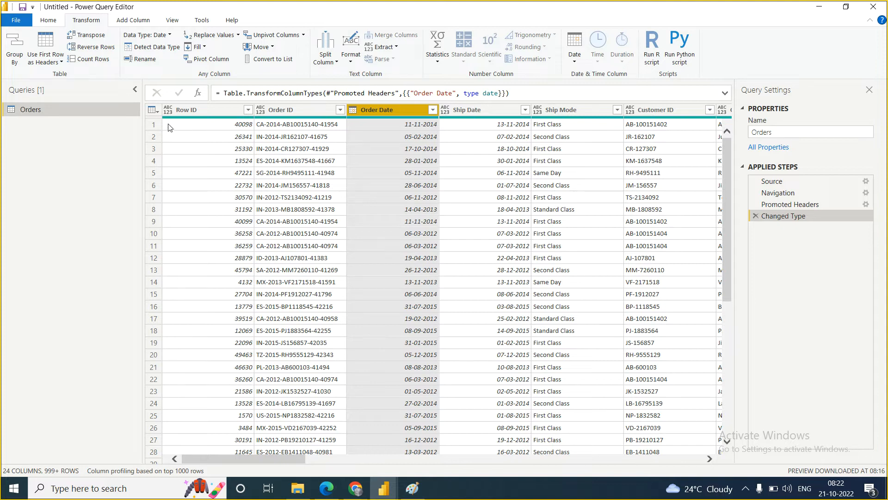
Inspect the first record's order date, transform the Order Date column with the Age option and set its data type to Whole Number.
{"action": "left_click", "coordinate": [154, 125]}
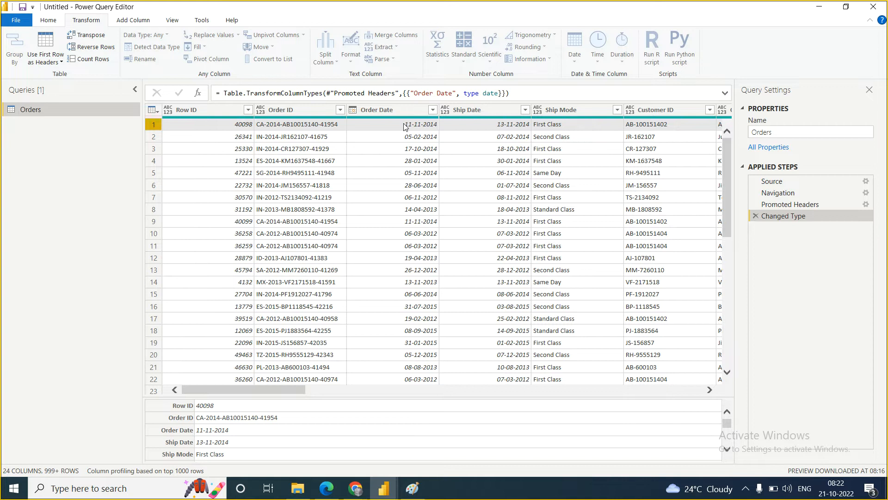
{"action": "left_click", "coordinate": [404, 124]}
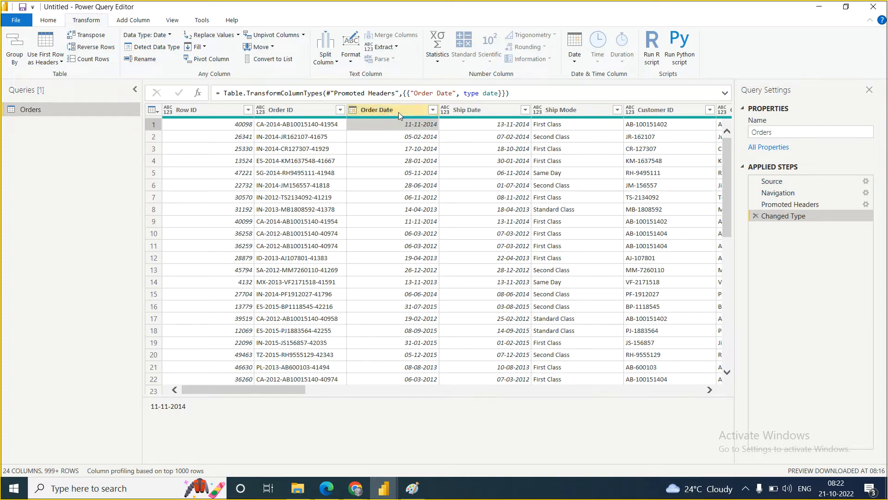
{"action": "left_click", "coordinate": [399, 112]}
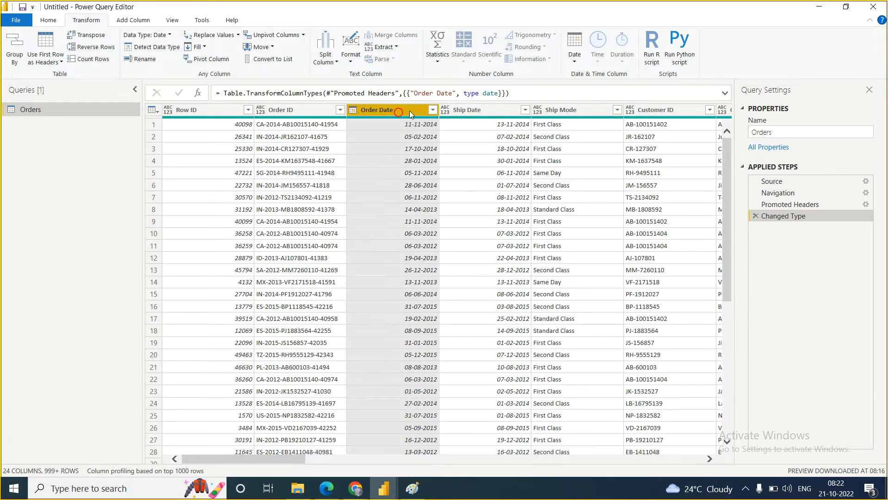
{"action": "left_click", "coordinate": [575, 64]}
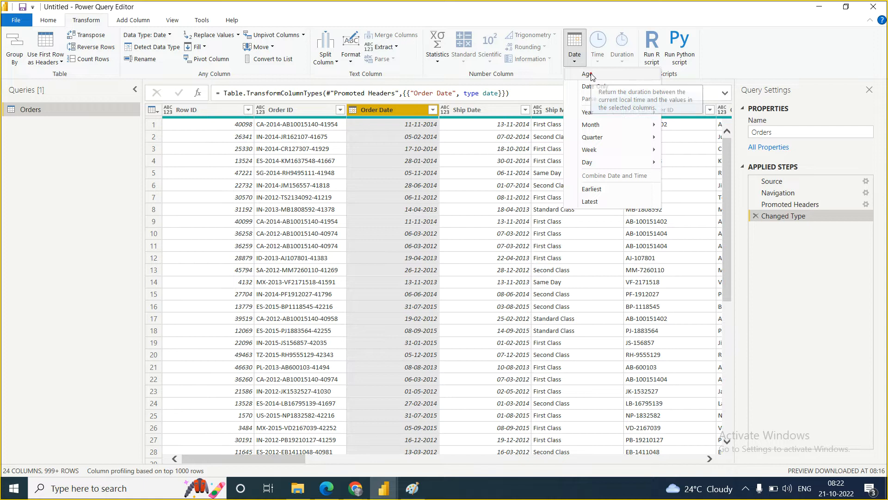
{"action": "left_click", "coordinate": [590, 74]}
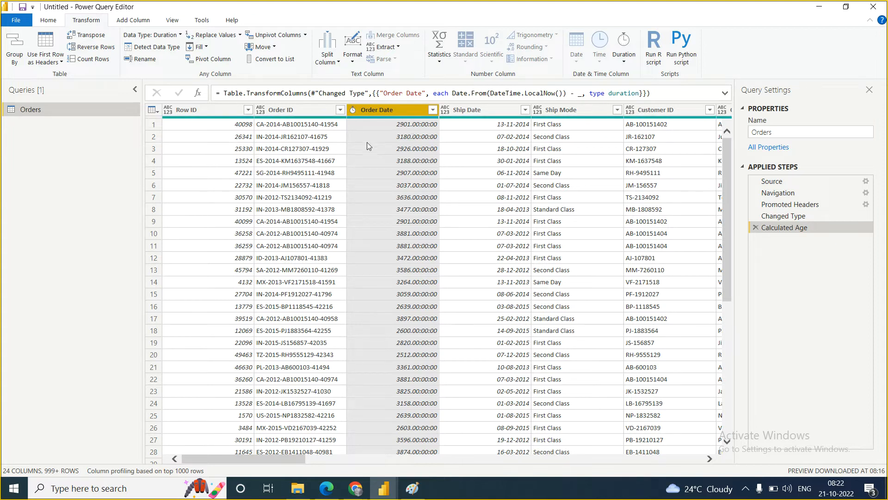
{"action": "left_click", "coordinate": [354, 111]}
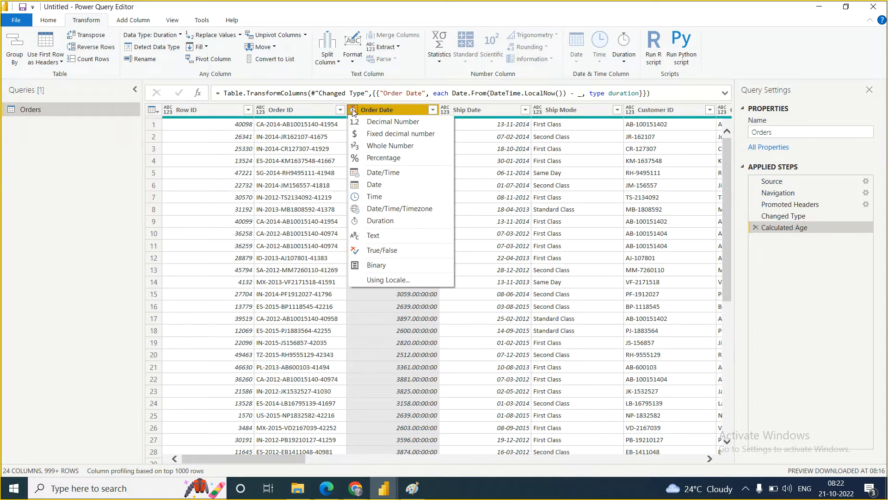
{"action": "left_click", "coordinate": [383, 146]}
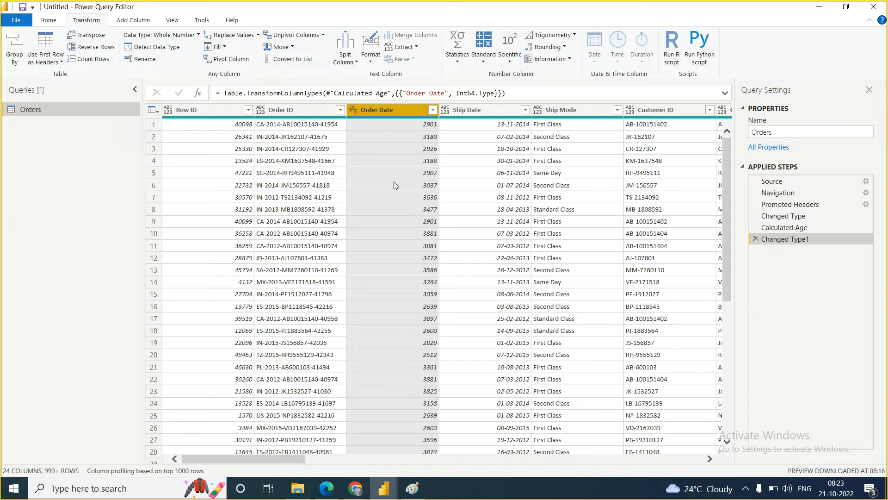
Divide the whole-number ages in the Order Date column by 365.
{"action": "left_click", "coordinate": [484, 62]}
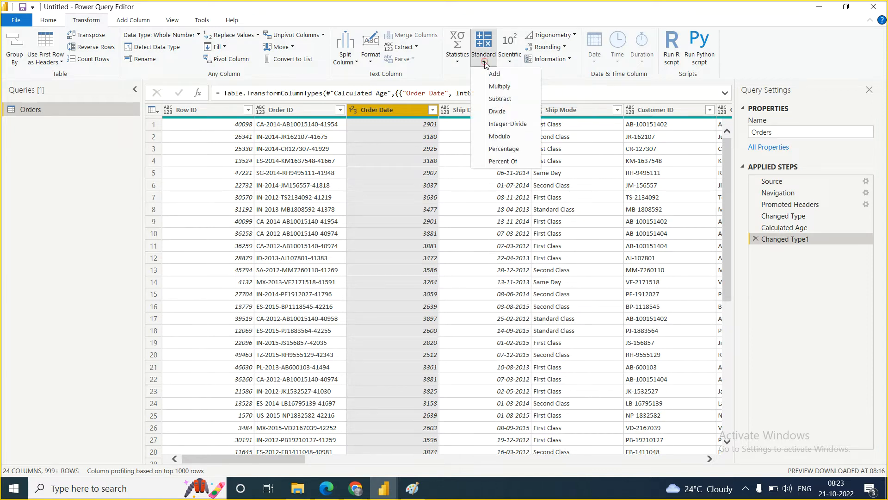
{"action": "left_click", "coordinate": [502, 110]}
{"action": "type", "text": "365"}
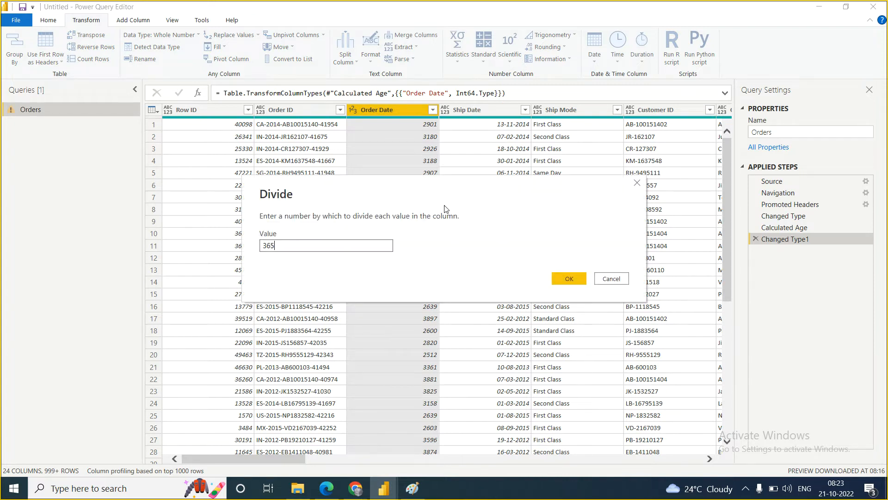
{"action": "left_click", "coordinate": [566, 278]}
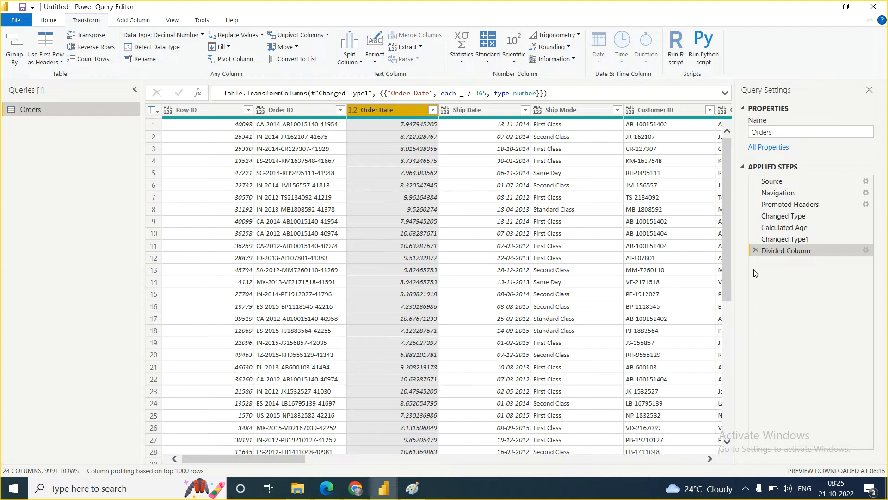
Remove the Divided Column, Changed Type1 and Calculated Age steps from the Orders query.
{"action": "left_click", "coordinate": [755, 251]}
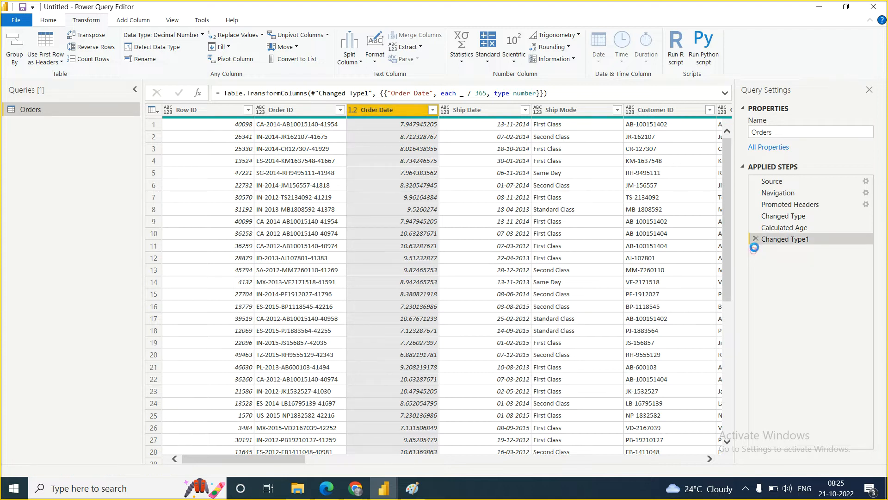
{"action": "left_click", "coordinate": [756, 238]}
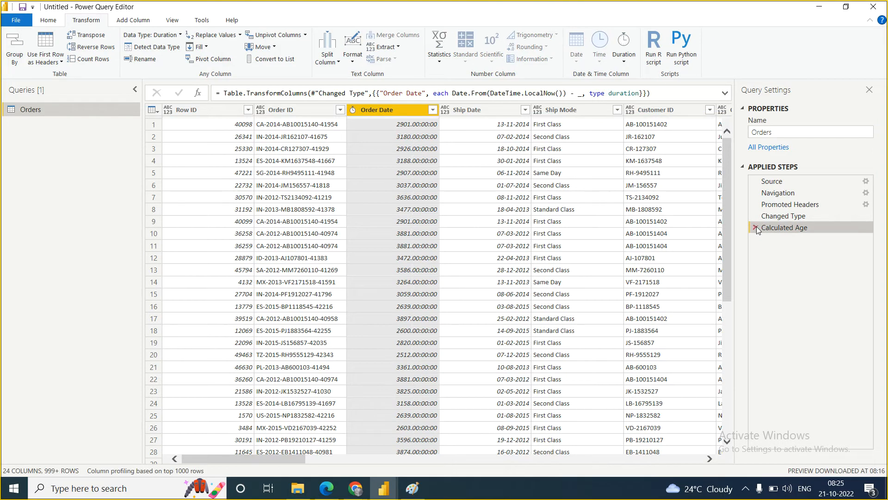
{"action": "left_click", "coordinate": [756, 227]}
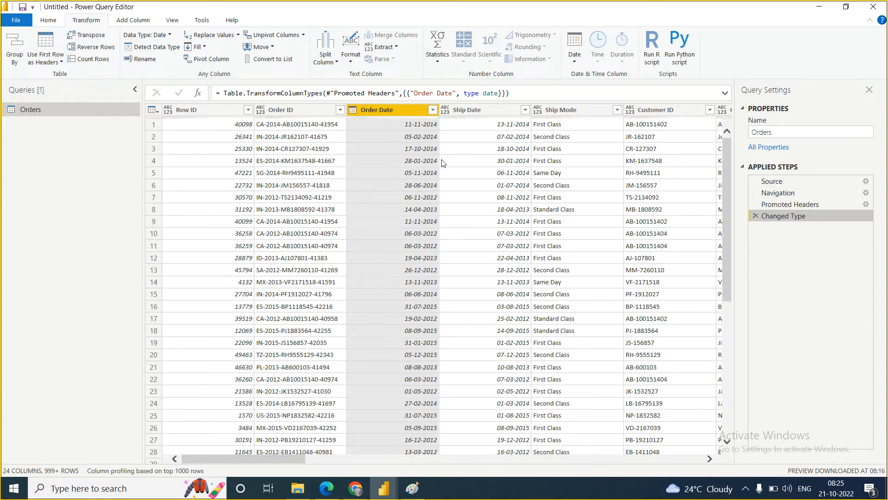
Transform the restored Order Date column with the Age date option.
{"action": "left_click", "coordinate": [575, 64]}
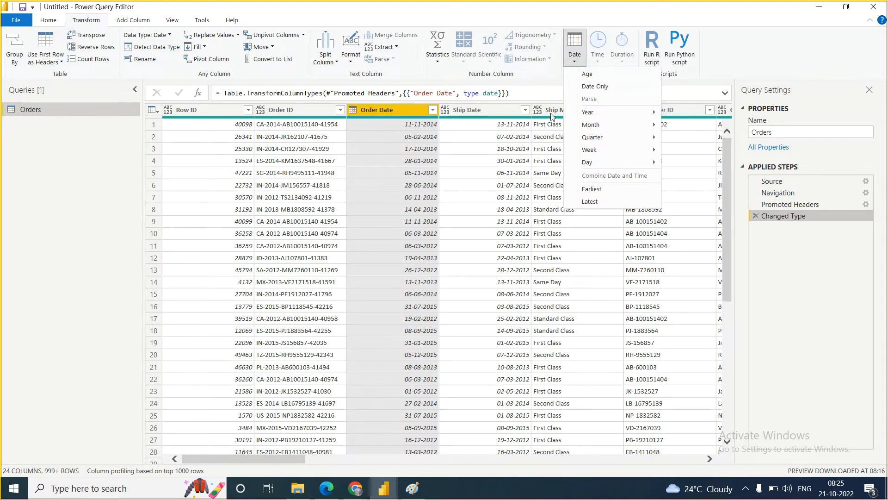
{"action": "left_click", "coordinate": [587, 74]}
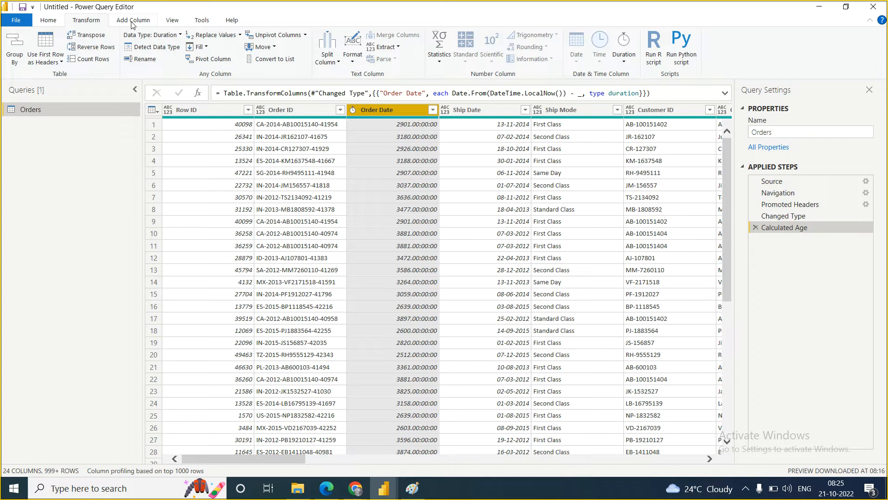
Remove the Calculated Age step and add a separate Age column calculated from Order Date.
{"action": "left_click", "coordinate": [755, 227]}
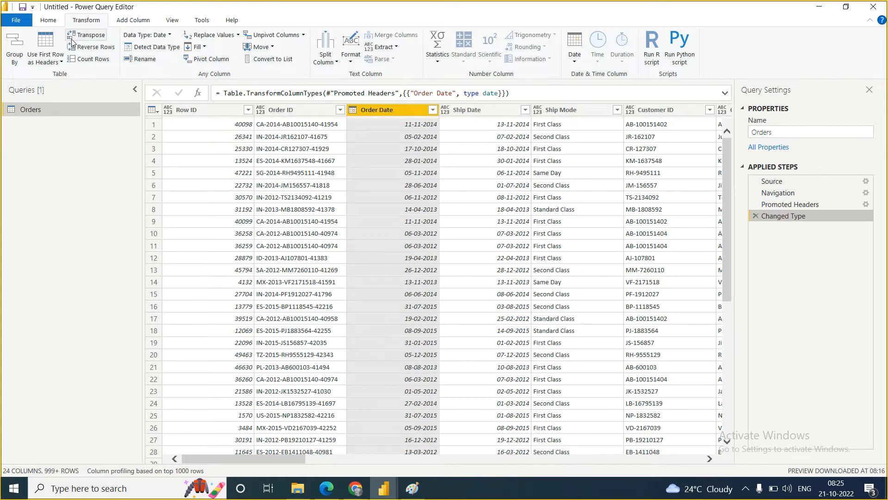
{"action": "left_click", "coordinate": [134, 21]}
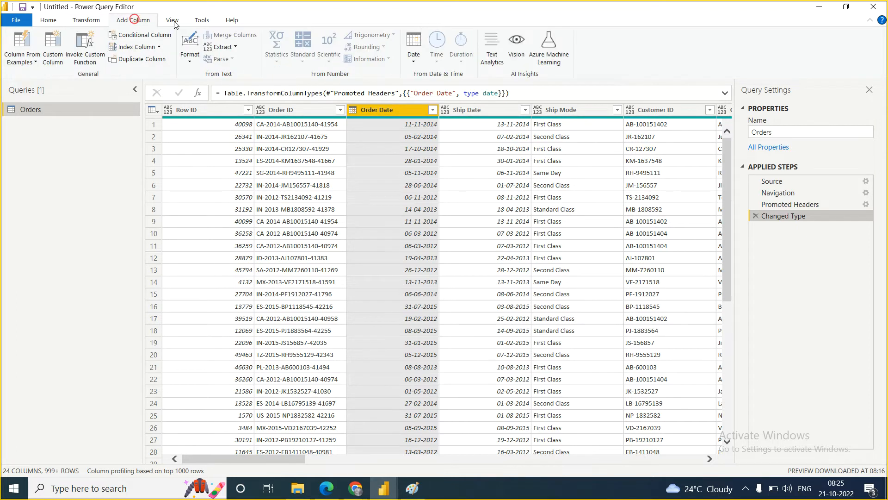
{"action": "left_click", "coordinate": [415, 64]}
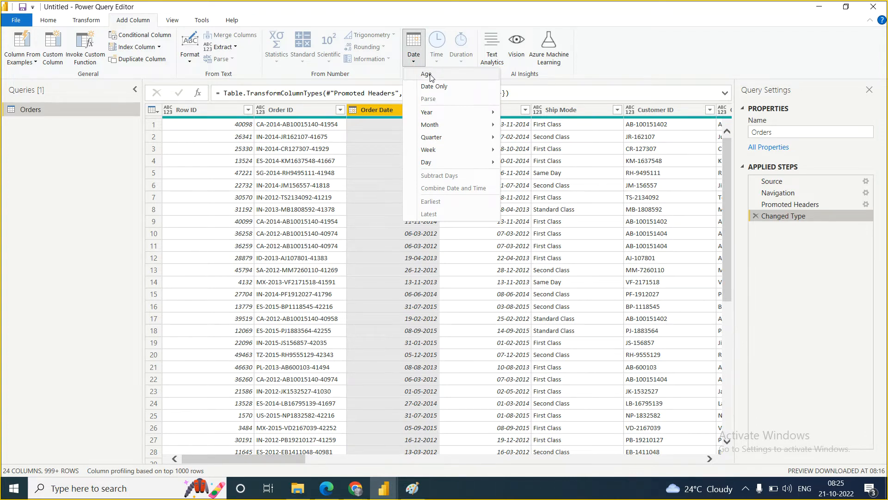
{"action": "left_click", "coordinate": [430, 75]}
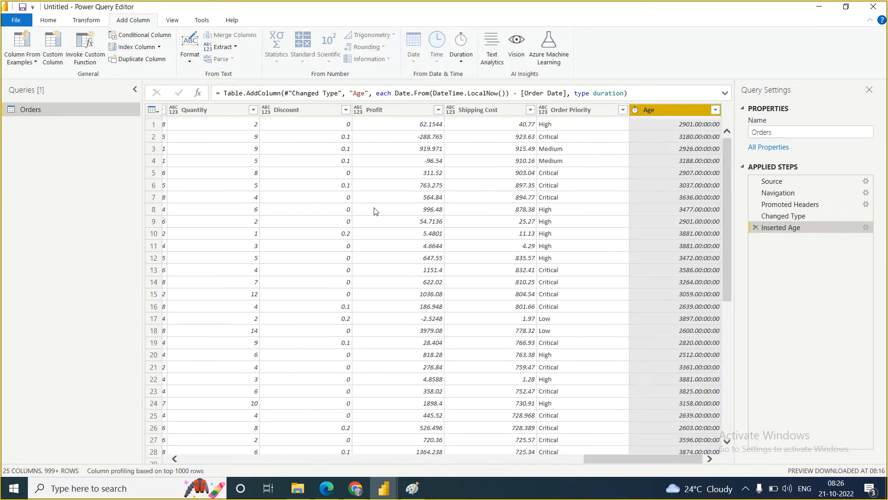
Set the new Age column's data type to Whole Number and compare it with the original Order Date column.
{"action": "left_click", "coordinate": [634, 113]}
{"action": "left_click", "coordinate": [656, 146]}
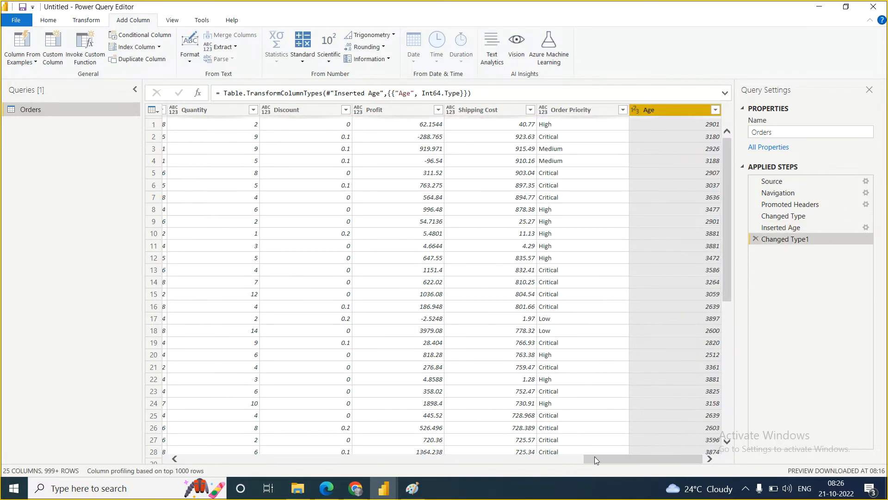
{"action": "left_click_drag", "start_coordinate": [598, 457], "coordinate": [185, 484]}
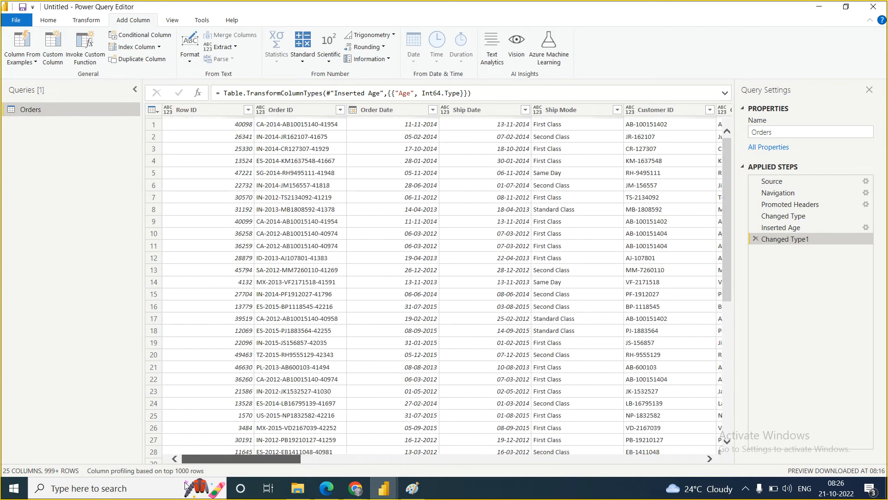
{"action": "left_click", "coordinate": [388, 111]}
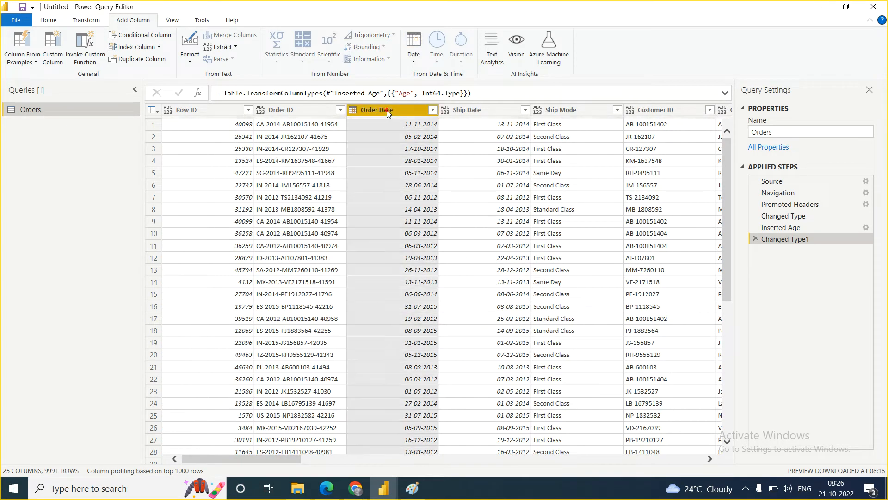
{"action": "left_click_drag", "start_coordinate": [257, 460], "coordinate": [667, 468]}
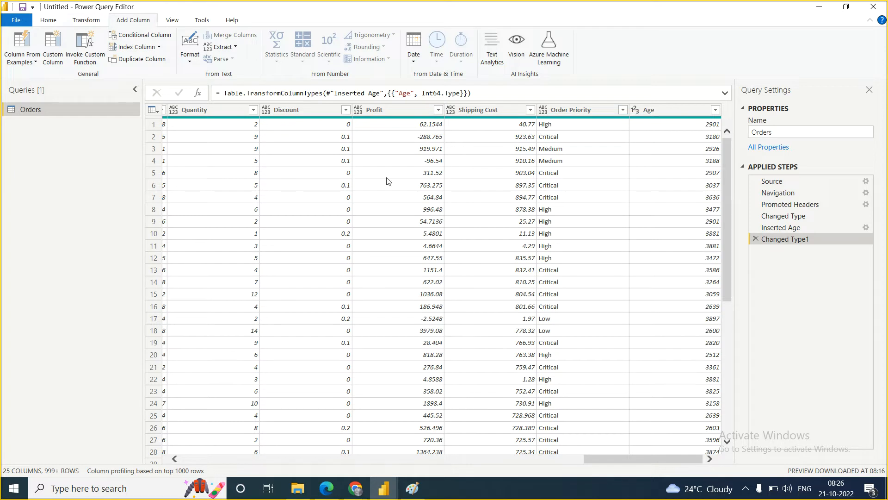
{"action": "left_click", "coordinate": [86, 22]}
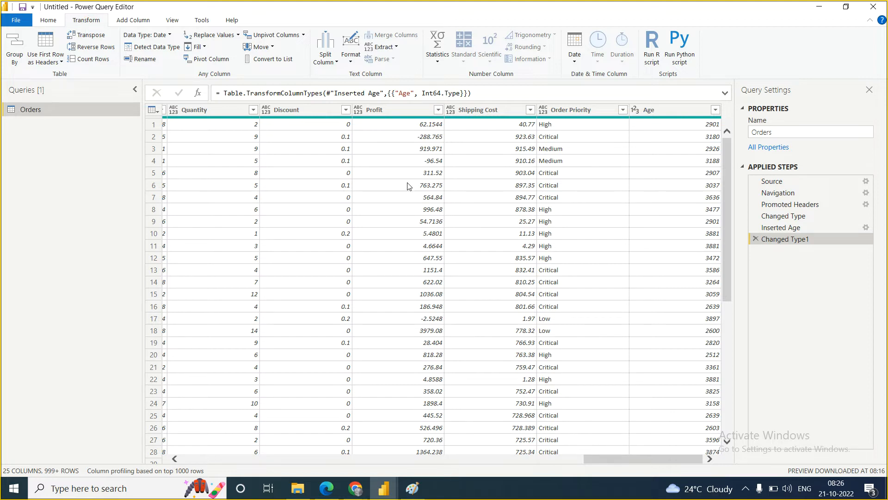
{"action": "left_click", "coordinate": [124, 19]}
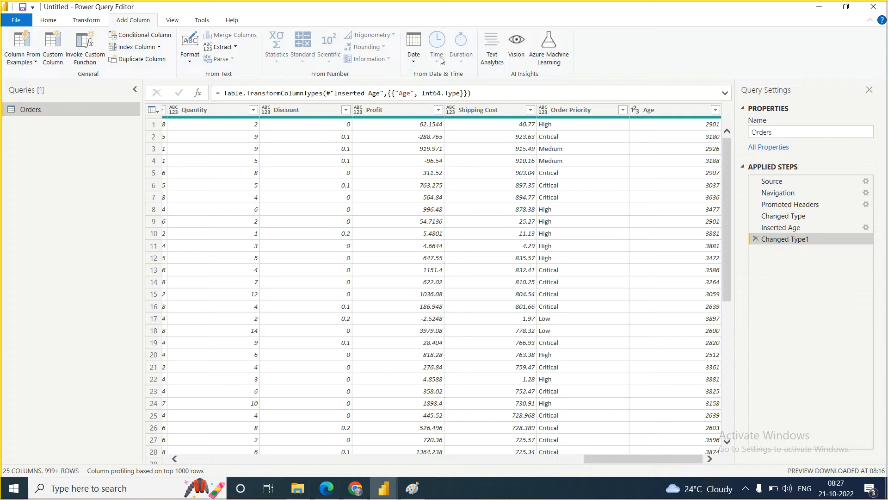
{"action": "left_click", "coordinate": [88, 19]}
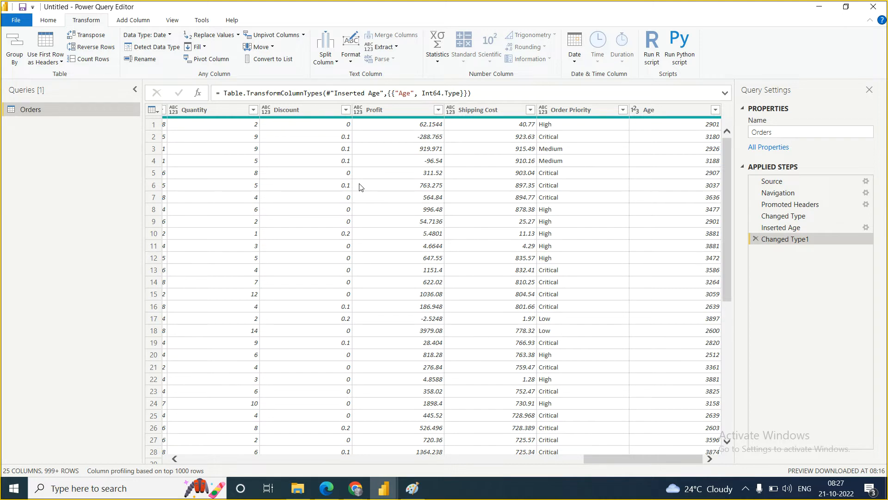
{"action": "left_click", "coordinate": [129, 23]}
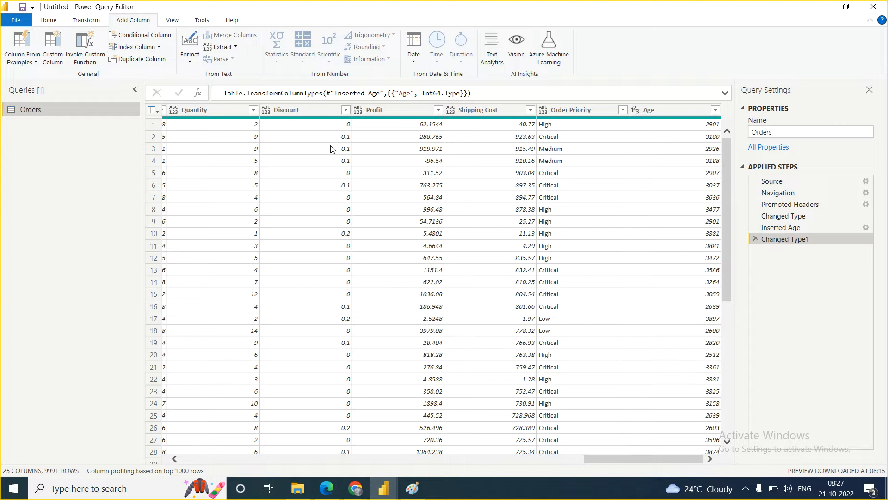
Switch to the PDF notes in Edge, read the Date Specific Tools descriptions on page 53, and return to Power Query Editor.
{"action": "left_click", "coordinate": [360, 493]}
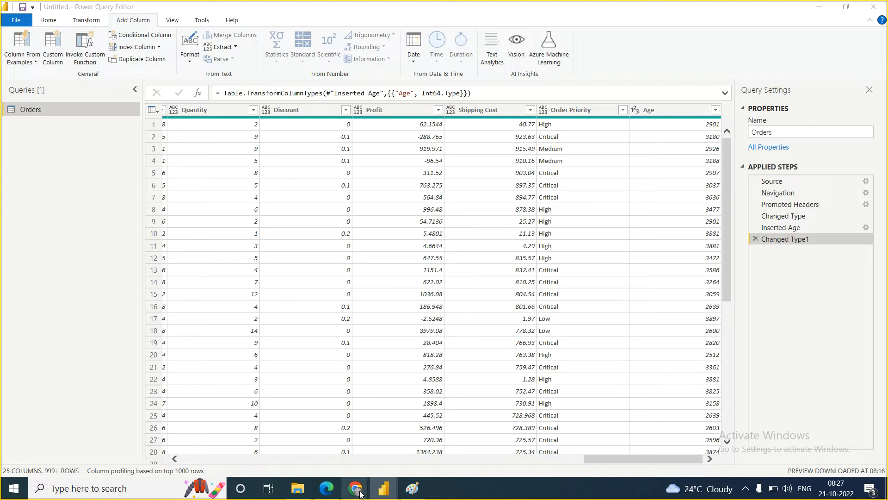
{"action": "mouse_move", "coordinate": [360, 493]}
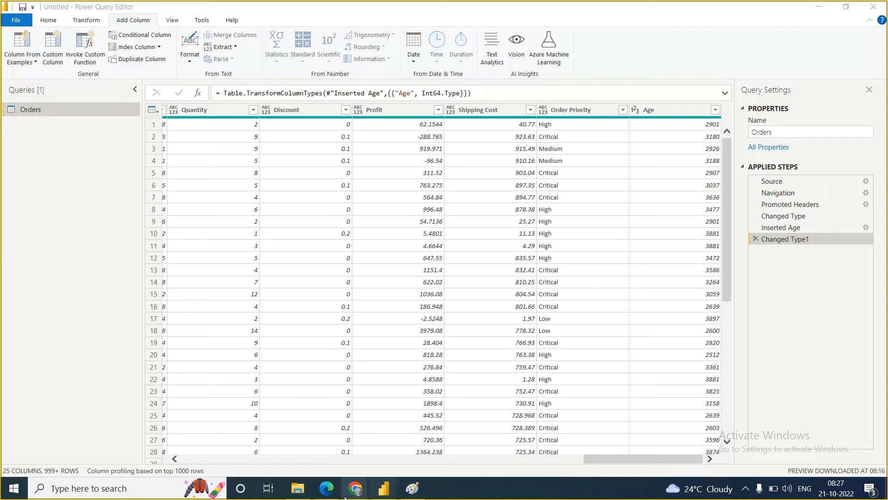
{"action": "left_click", "coordinate": [327, 488]}
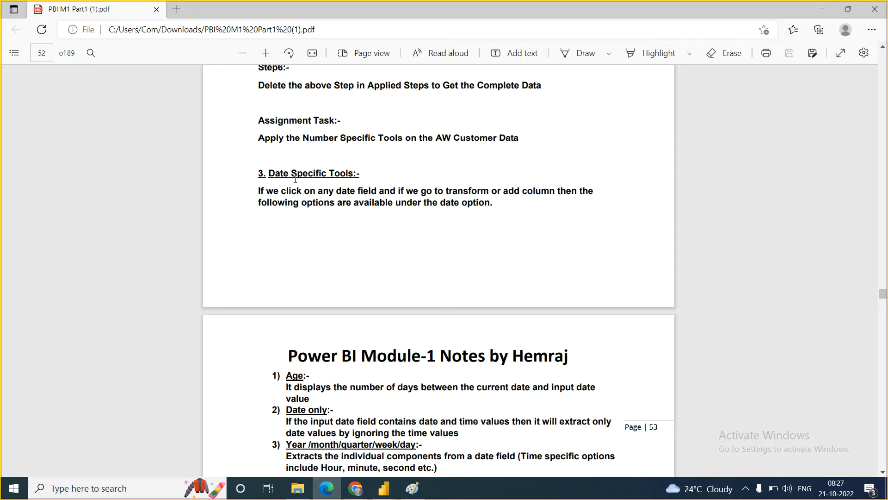
{"action": "scroll", "coordinate": [295, 178], "scroll_direction": "down", "scroll_amount": 3}
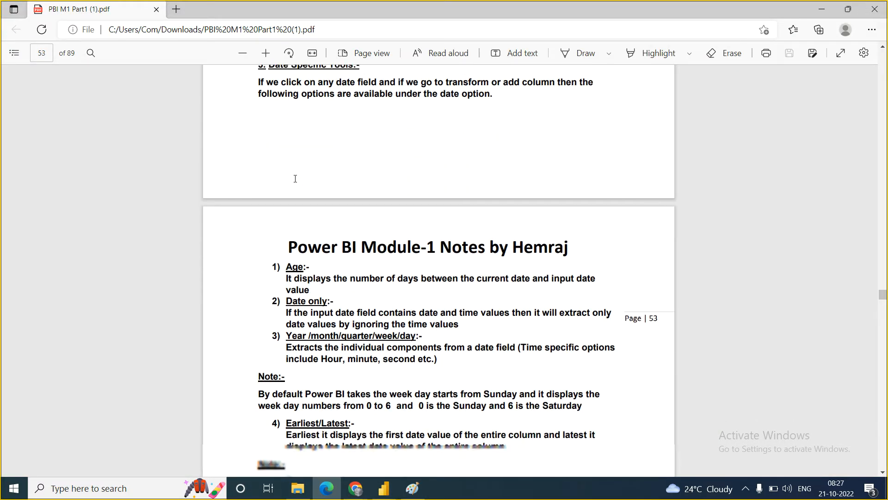
{"action": "scroll", "coordinate": [295, 178], "scroll_direction": "down", "scroll_amount": 3}
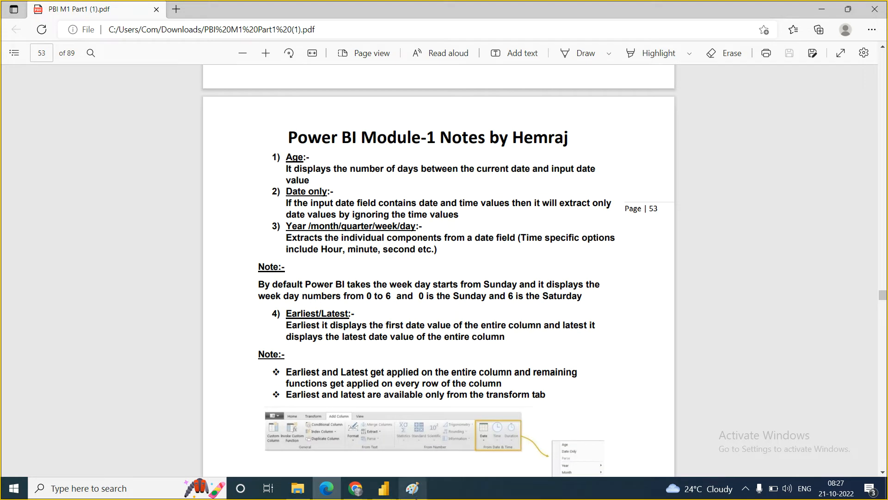
{"action": "left_click", "coordinate": [389, 483]}
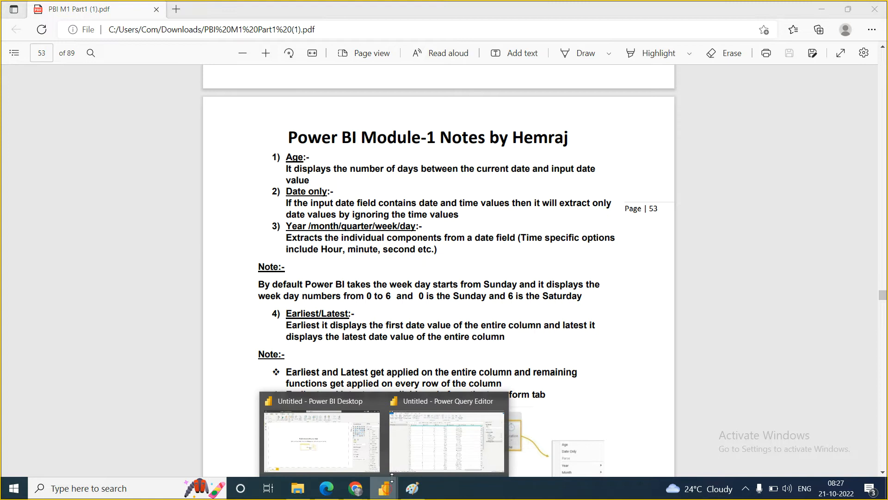
{"action": "left_click", "coordinate": [423, 437]}
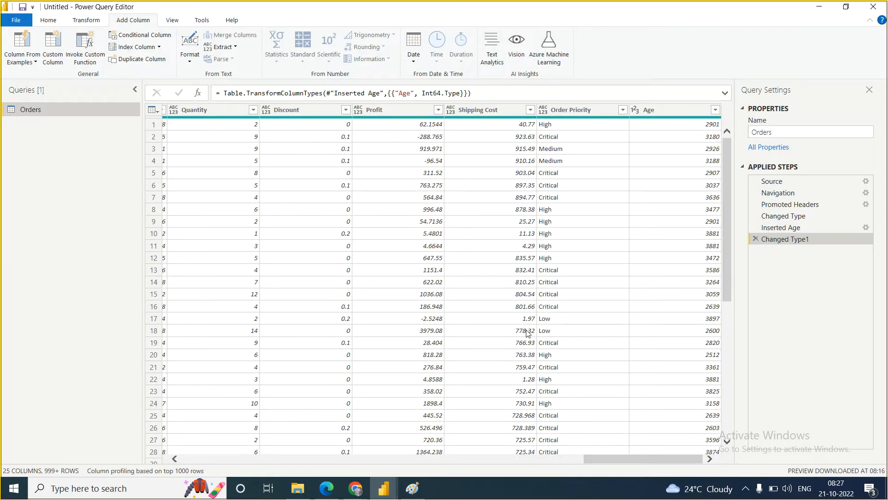
Remove the Changed Type1 and Inserted Age steps from the Orders query.
{"action": "left_click", "coordinate": [755, 238]}
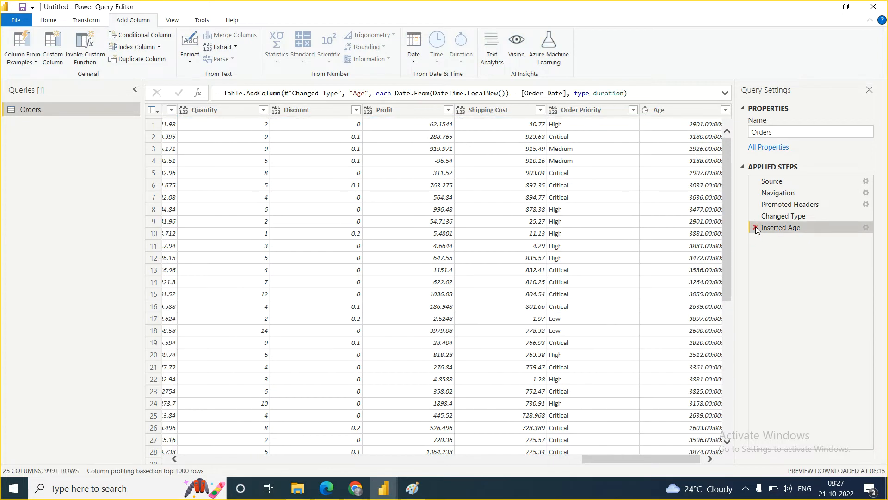
{"action": "left_click", "coordinate": [756, 227]}
{"action": "left_click_drag", "start_coordinate": [610, 457], "coordinate": [216, 457]}
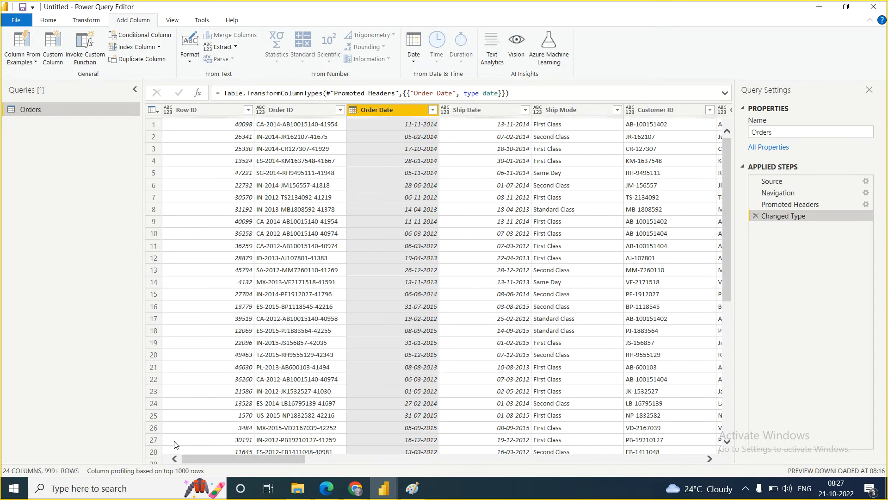
Add a column from Order Date with the Date Only option and remove its Inserted Date step.
{"action": "left_click", "coordinate": [414, 61]}
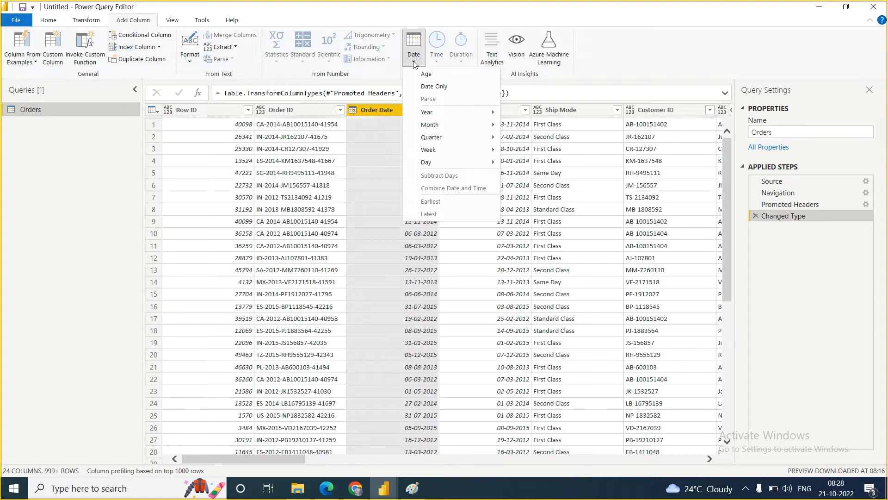
{"action": "left_click", "coordinate": [379, 110]}
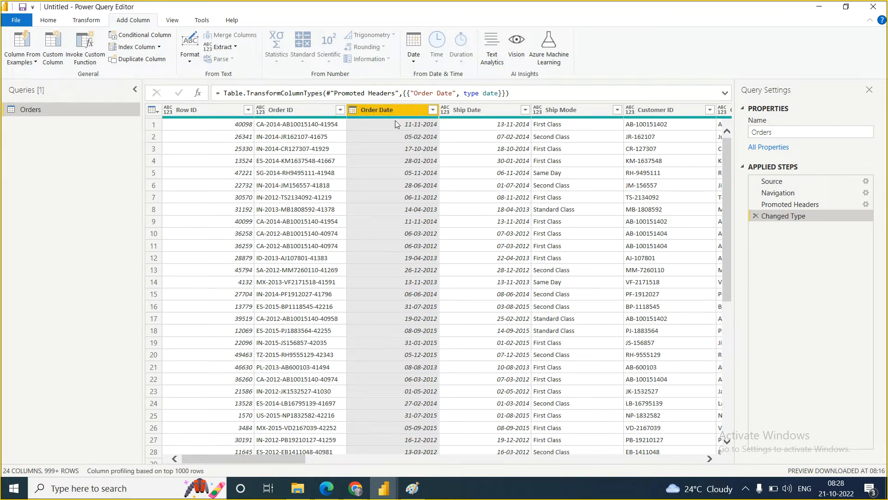
{"action": "left_click", "coordinate": [411, 62]}
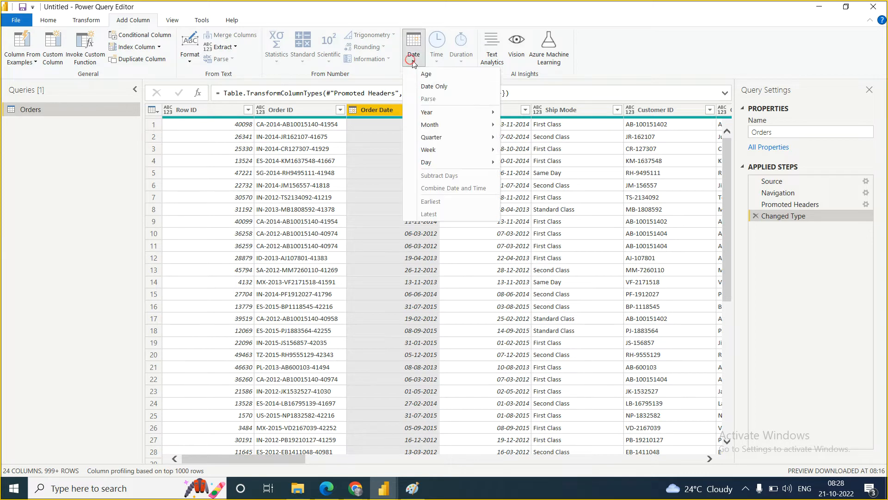
{"action": "left_click", "coordinate": [441, 88]}
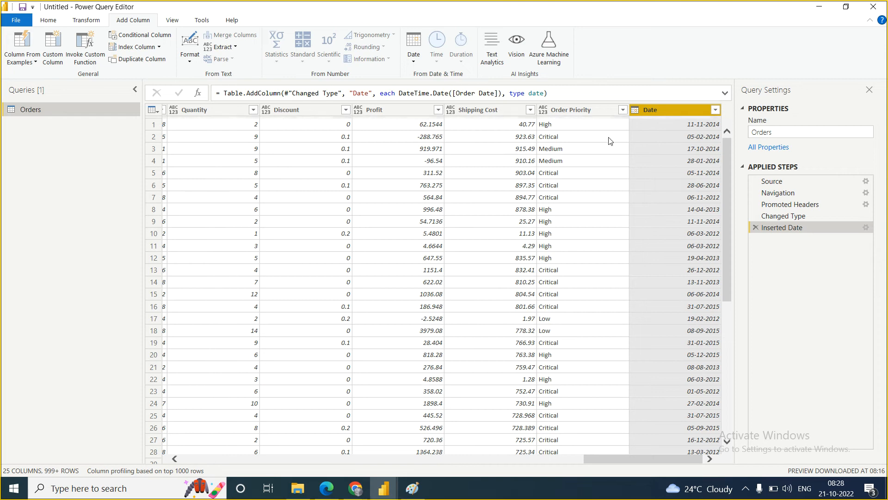
{"action": "left_click", "coordinate": [754, 227]}
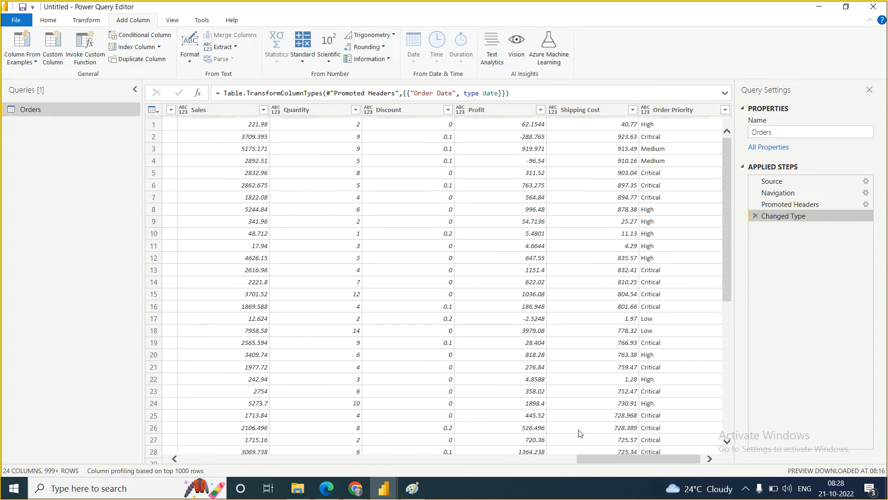
{"action": "left_click_drag", "start_coordinate": [607, 460], "coordinate": [179, 476]}
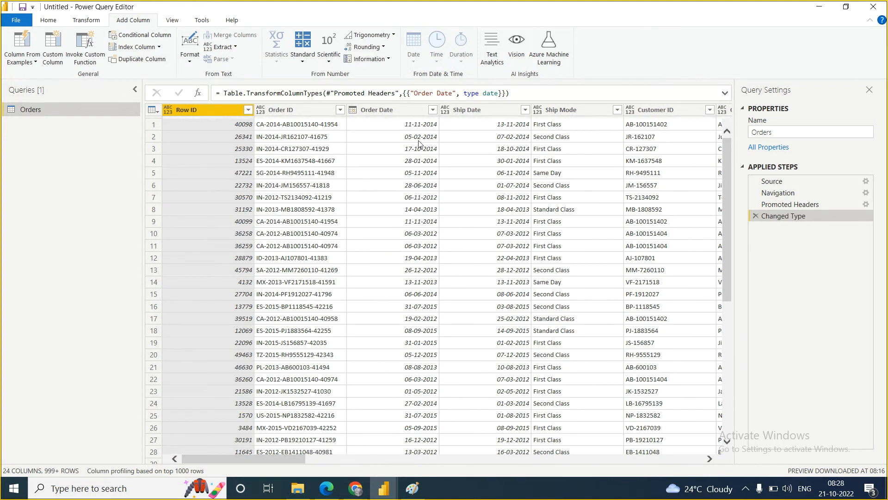
Examine the Year options available for adding a column from Order Date.
{"action": "left_click", "coordinate": [405, 112]}
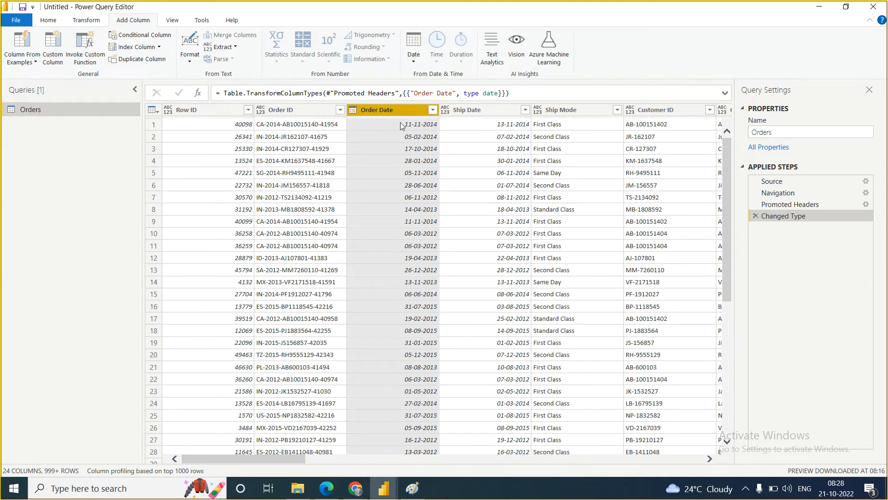
{"action": "left_click", "coordinate": [415, 60]}
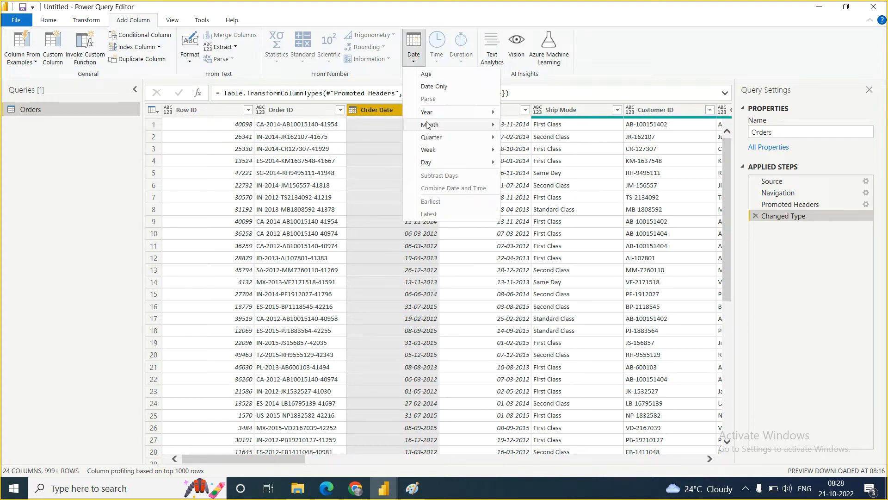
{"action": "mouse_move", "coordinate": [427, 116]}
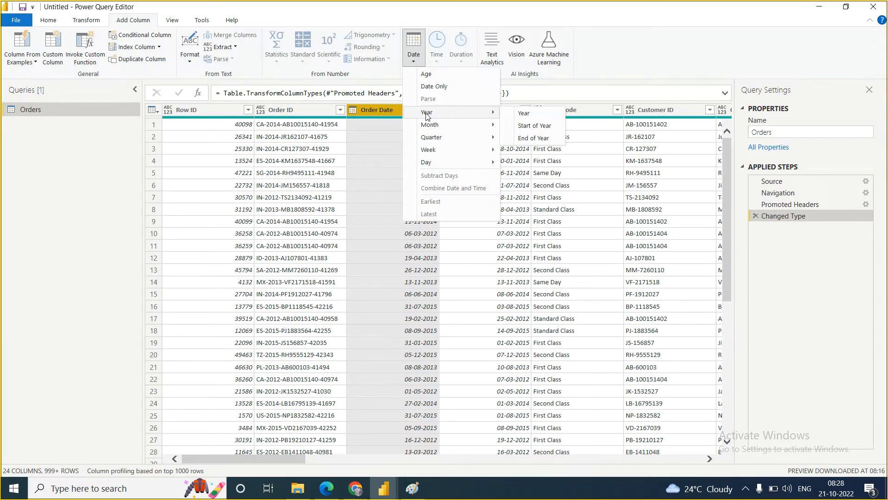
{"action": "left_click", "coordinate": [409, 284]}
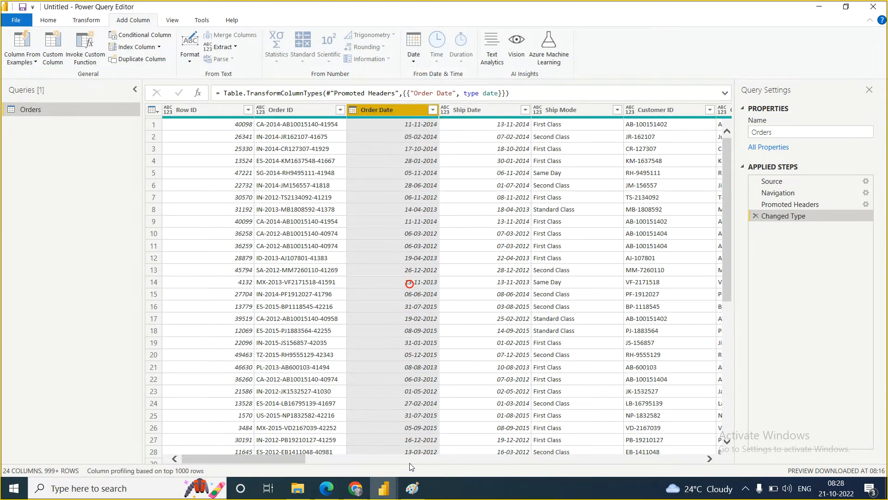
Switch to Paint and write the earlier date of the age example again as new text below it.
{"action": "left_click", "coordinate": [411, 489]}
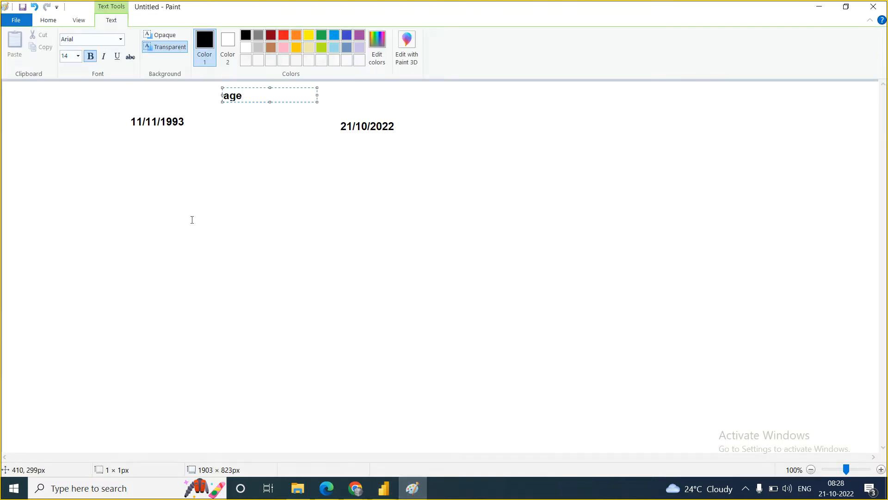
{"action": "left_click", "coordinate": [137, 204]}
{"action": "left_click", "coordinate": [137, 202]}
{"action": "type", "text": "11/11/1993"}
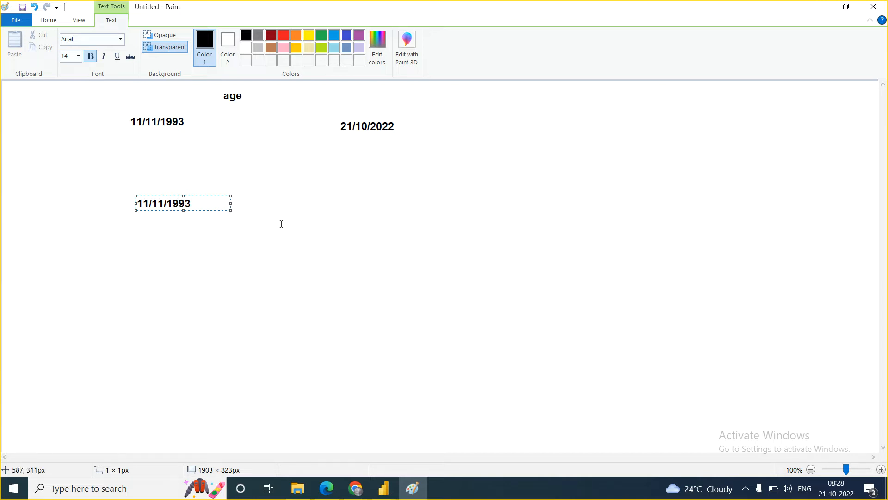
Add the label "year" below the new sample date, with 1993 beneath the label.
{"action": "left_click", "coordinate": [99, 258]}
{"action": "left_click", "coordinate": [101, 258]}
{"action": "type", "text": "year"}
{"action": "key", "text": "Return"}
{"action": "key", "text": "Return"}
{"action": "type", "text": "1993"}
{"action": "left_click", "coordinate": [237, 277]}
Add the label "month" beside the year label, with "oct" beneath it.
{"action": "left_click", "coordinate": [197, 257]}
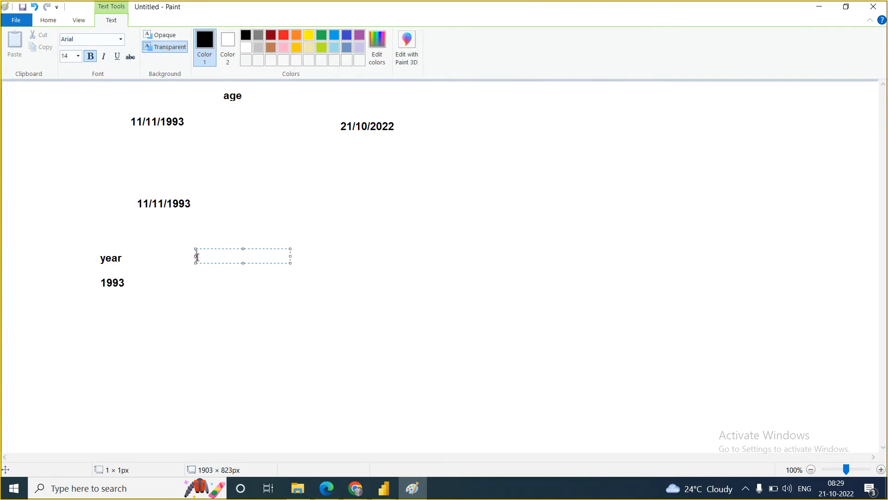
{"action": "type", "text": "month"}
{"action": "key", "text": "Return"}
{"action": "type", "text": "octom"}
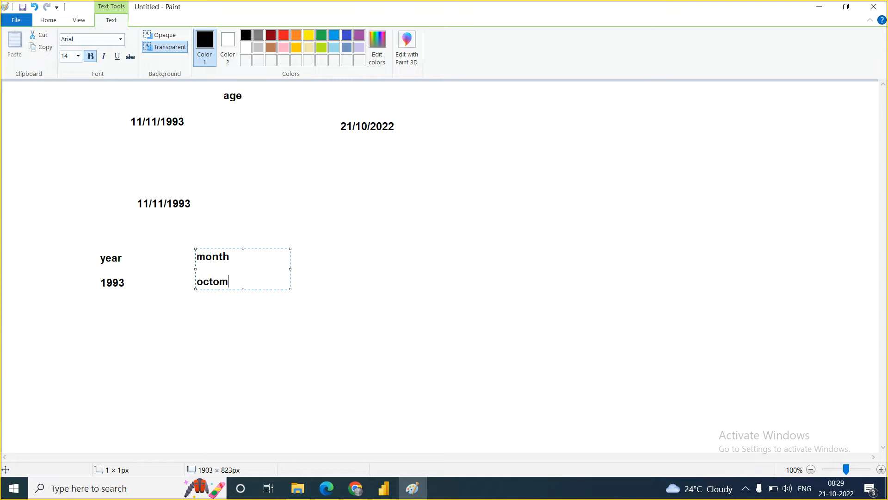
{"action": "type", "text": "ber"}
{"action": "key", "text": "BackSpace"}
{"action": "key", "text": "BackSpace"}
{"action": "key", "text": "BackSpace"}
{"action": "key", "text": "BackSpace"}
{"action": "key", "text": "BackSpace"}
{"action": "left_click", "coordinate": [341, 272]}
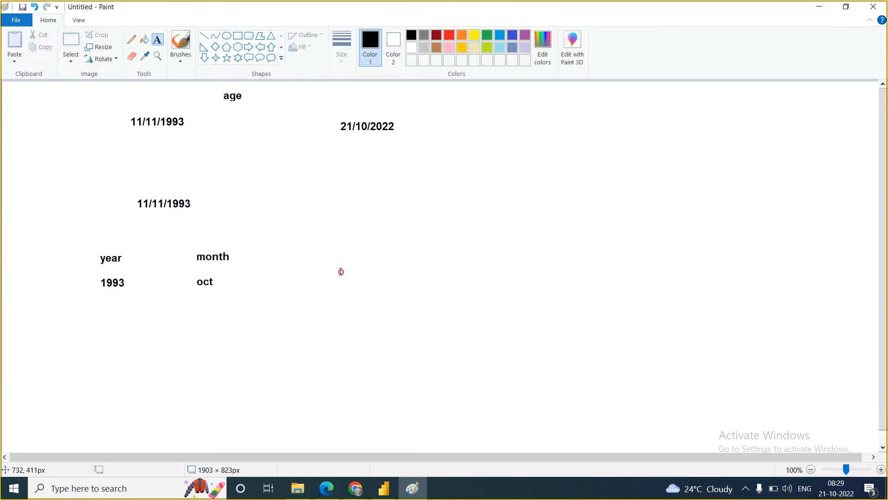
Add the label "day" beside the month label, with 11 beneath it.
{"action": "left_click", "coordinate": [264, 256]}
{"action": "type", "text": "day"}
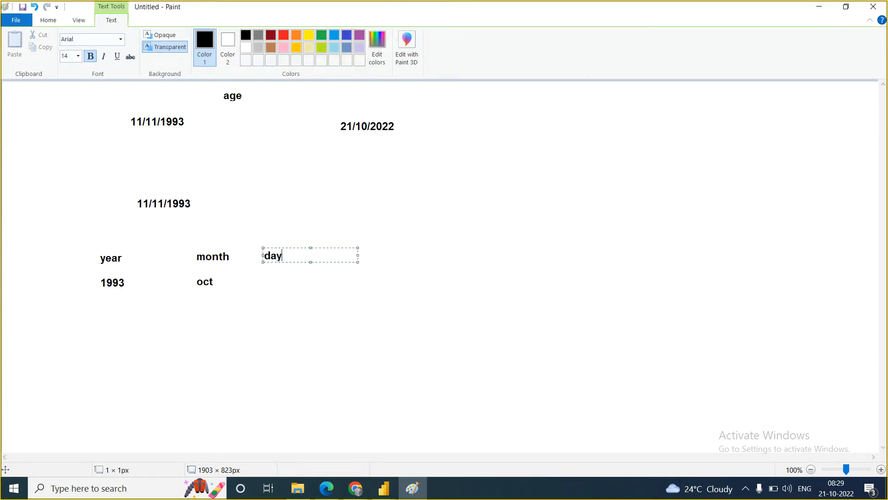
{"action": "key", "text": "Return"}
{"action": "type", "text": "11"}
Circle the year, month and day parts of the sample date with a red pencil and connect each to its label.
{"action": "left_click", "coordinate": [48, 21]}
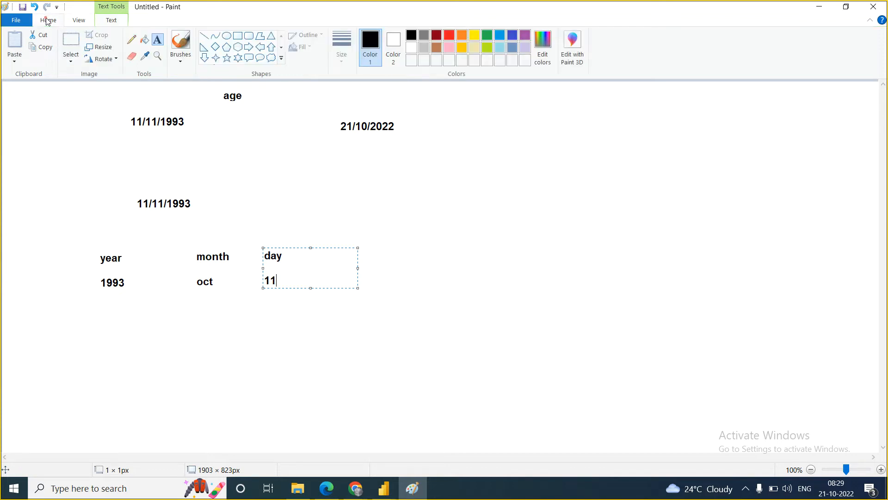
{"action": "left_click", "coordinate": [131, 39]}
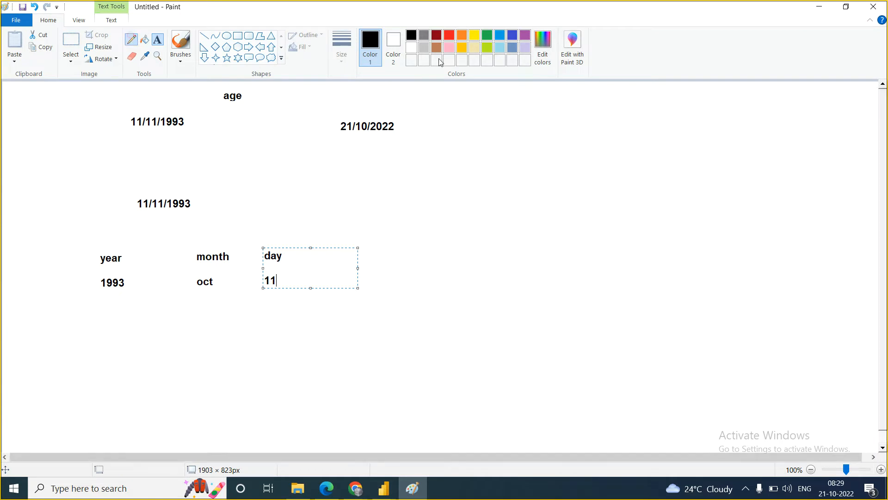
{"action": "left_click", "coordinate": [450, 36]}
{"action": "mouse_move", "coordinate": [189, 190]}
{"action": "left_mouse_down"}
{"action": "mouse_move", "coordinate": [175, 190]}
{"action": "mouse_move", "coordinate": [177, 213]}
{"action": "mouse_move", "coordinate": [189, 207]}
{"action": "mouse_move", "coordinate": [192, 190]}
{"action": "mouse_move", "coordinate": [123, 268]}
{"action": "left_mouse_up"}
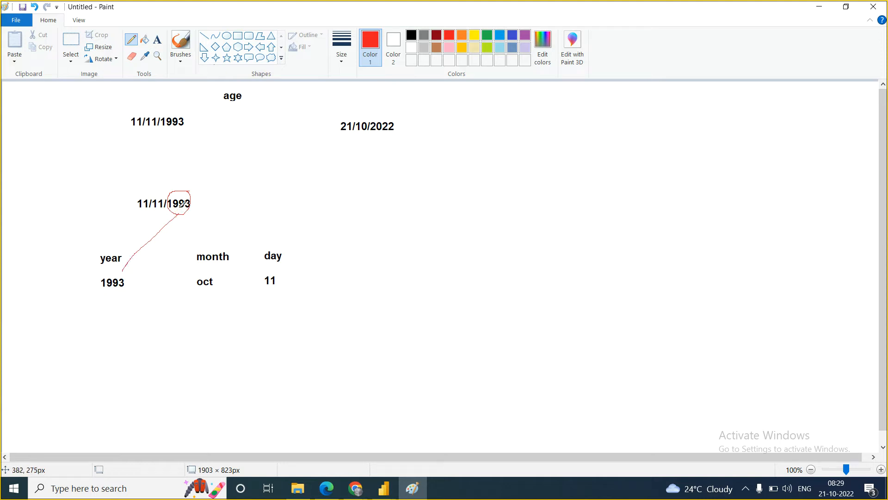
{"action": "mouse_move", "coordinate": [164, 196]}
{"action": "left_mouse_down"}
{"action": "mouse_move", "coordinate": [152, 204]}
{"action": "mouse_move", "coordinate": [165, 201]}
{"action": "mouse_move", "coordinate": [164, 214]}
{"action": "mouse_move", "coordinate": [200, 255]}
{"action": "left_mouse_up"}
{"action": "mouse_move", "coordinate": [132, 202]}
{"action": "left_mouse_down"}
{"action": "mouse_move", "coordinate": [151, 196]}
{"action": "mouse_move", "coordinate": [138, 217]}
{"action": "mouse_move", "coordinate": [133, 197]}
{"action": "mouse_move", "coordinate": [252, 224]}
{"action": "mouse_move", "coordinate": [287, 257]}
{"action": "left_mouse_up"}
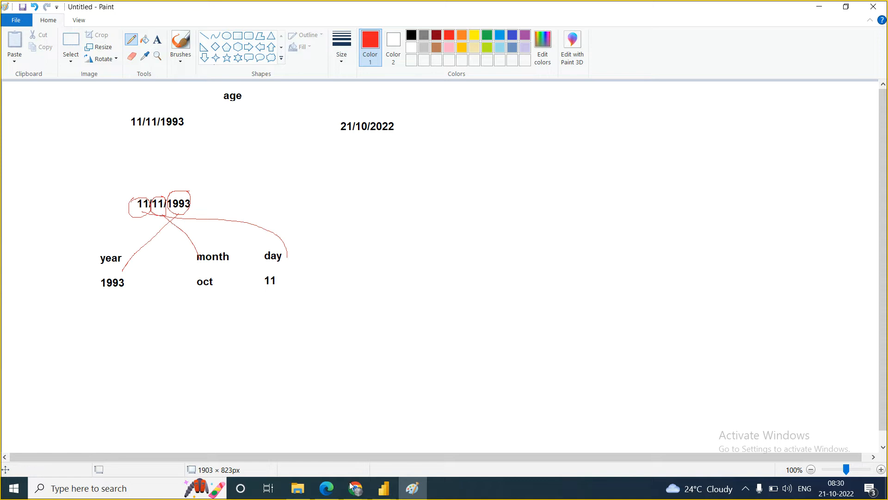
Draw red circles around the day, month and year labels together with their values.
{"action": "mouse_move", "coordinate": [344, 495]}
{"action": "mouse_move", "coordinate": [298, 248]}
{"action": "left_mouse_down"}
{"action": "mouse_move", "coordinate": [280, 244]}
{"action": "mouse_move", "coordinate": [281, 283]}
{"action": "mouse_move", "coordinate": [298, 248]}
{"action": "mouse_move", "coordinate": [289, 245]}
{"action": "left_mouse_up"}
{"action": "mouse_move", "coordinate": [217, 246]}
{"action": "left_mouse_down"}
{"action": "mouse_move", "coordinate": [197, 242]}
{"action": "mouse_move", "coordinate": [221, 309]}
{"action": "mouse_move", "coordinate": [249, 242]}
{"action": "mouse_move", "coordinate": [211, 238]}
{"action": "left_mouse_up"}
{"action": "mouse_move", "coordinate": [121, 238]}
{"action": "left_mouse_down"}
{"action": "mouse_move", "coordinate": [71, 260]}
{"action": "mouse_move", "coordinate": [139, 296]}
{"action": "mouse_move", "coordinate": [109, 238]}
{"action": "left_mouse_up"}
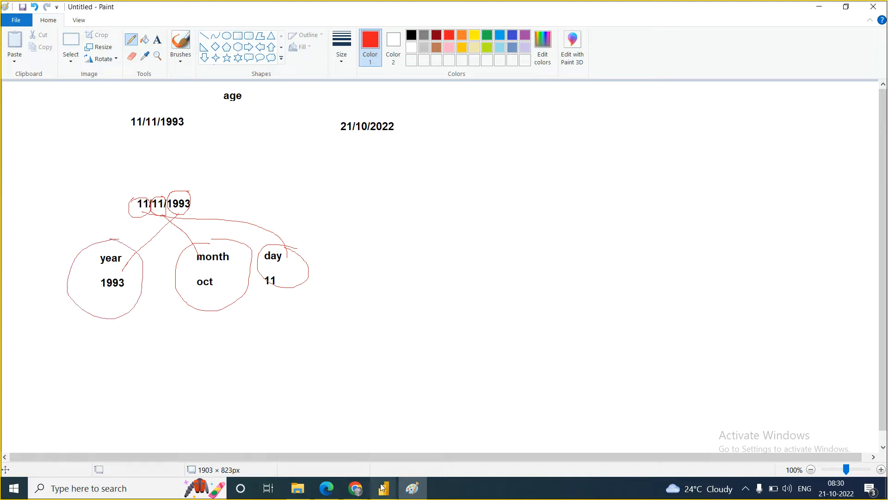
Switch to the Power Query Editor and add a Year column from Order Date.
{"action": "mouse_move", "coordinate": [383, 488]}
{"action": "left_click", "coordinate": [438, 431]}
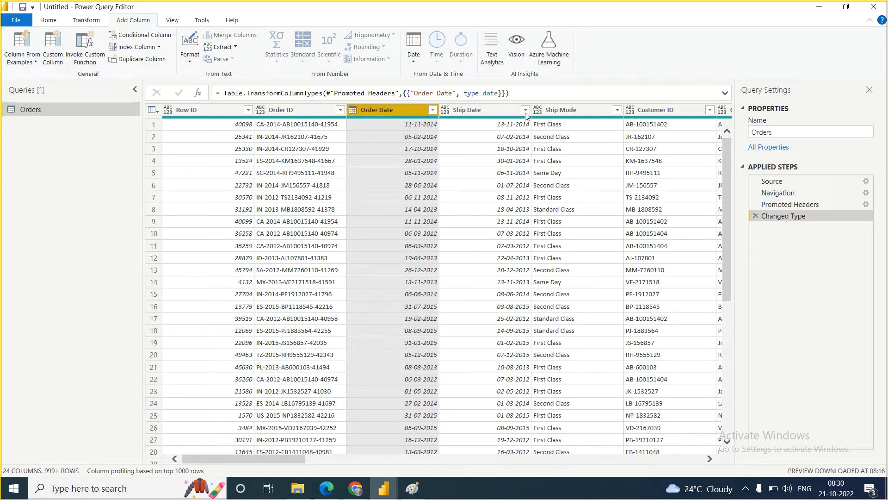
{"action": "left_click", "coordinate": [412, 63]}
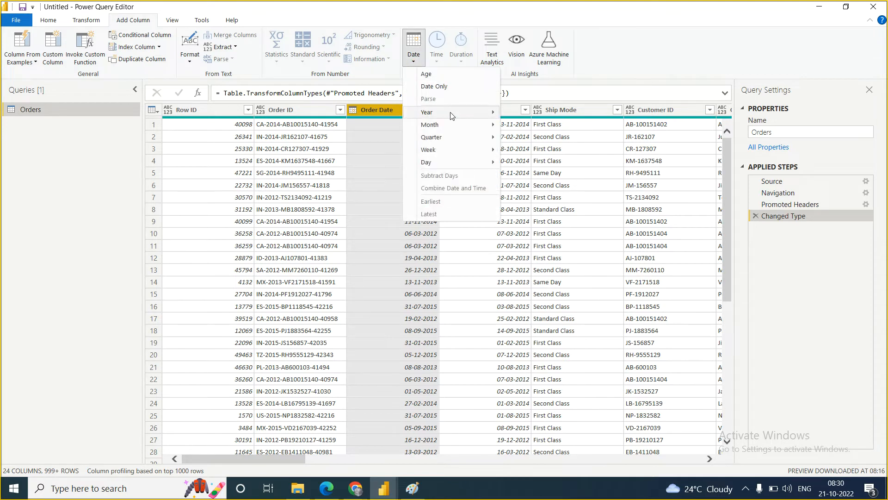
{"action": "mouse_move", "coordinate": [453, 119]}
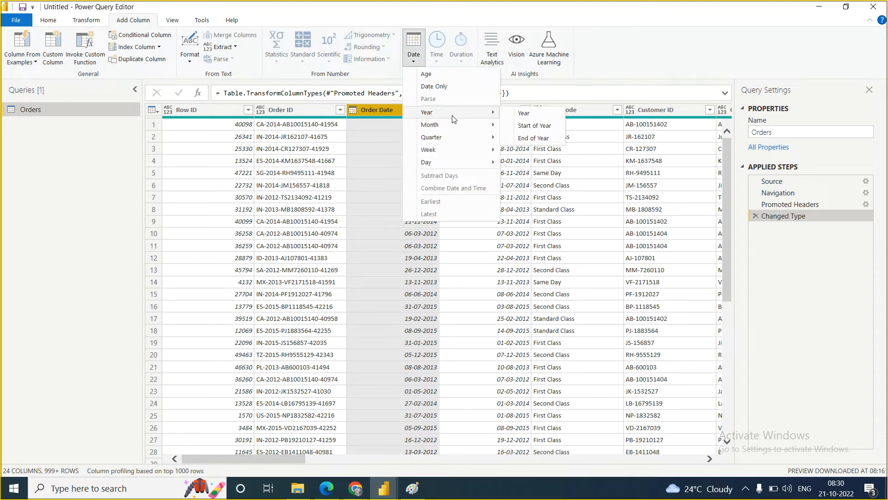
{"action": "left_click", "coordinate": [529, 113]}
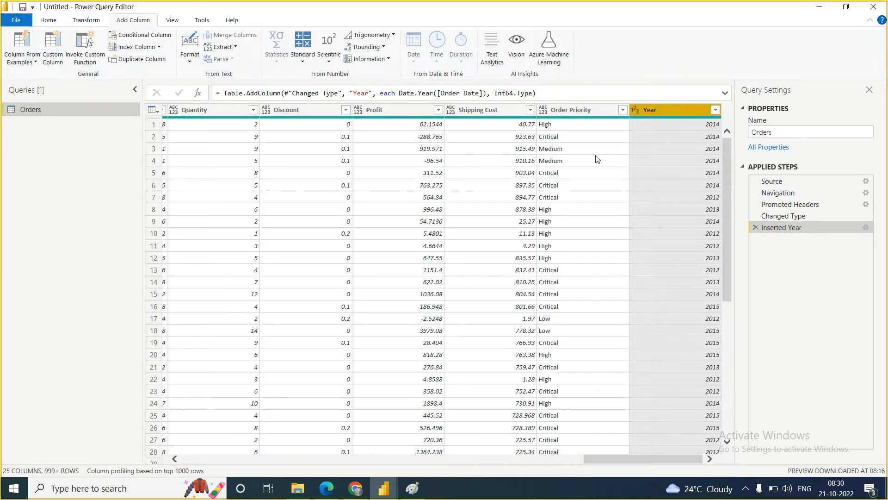
Add a Start of Year column from Order Date.
{"action": "left_click_drag", "start_coordinate": [609, 457], "coordinate": [201, 454]}
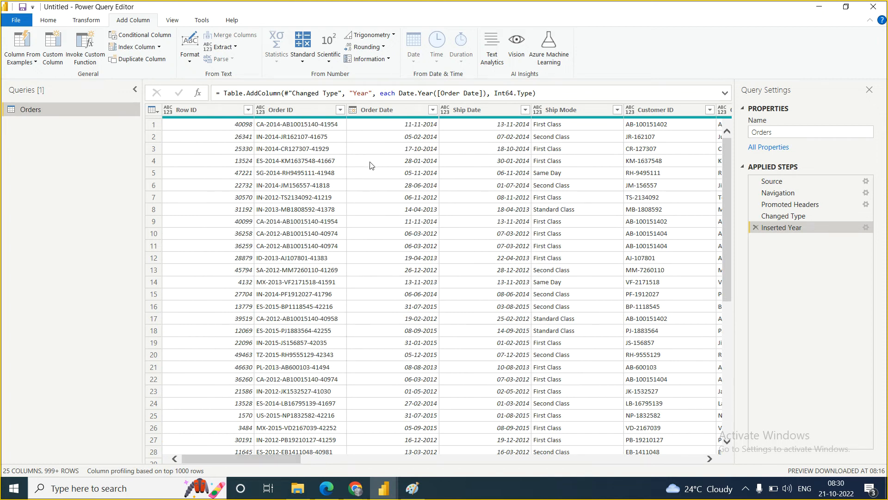
{"action": "left_click", "coordinate": [382, 108]}
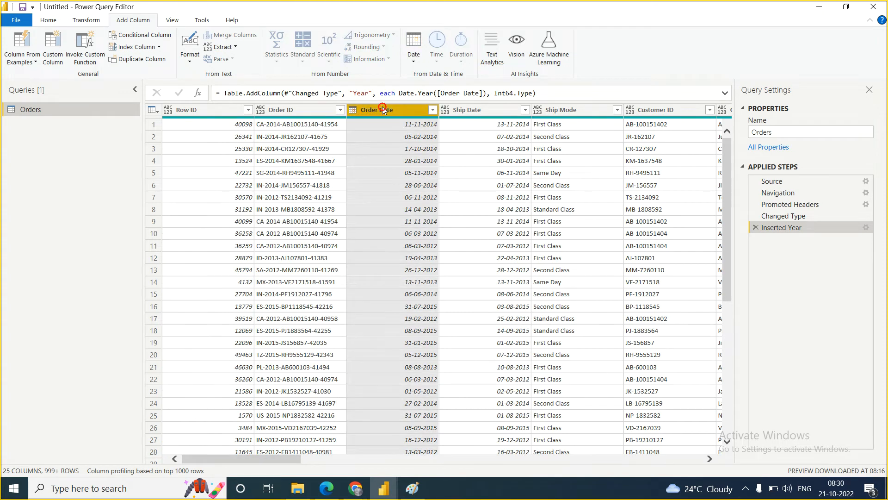
{"action": "left_click", "coordinate": [413, 49]}
{"action": "mouse_move", "coordinate": [462, 118]}
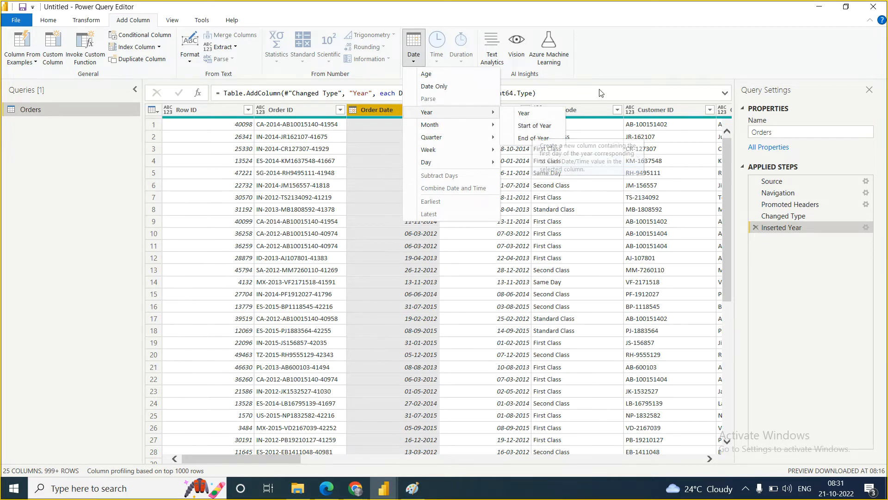
{"action": "left_click", "coordinate": [683, 45]}
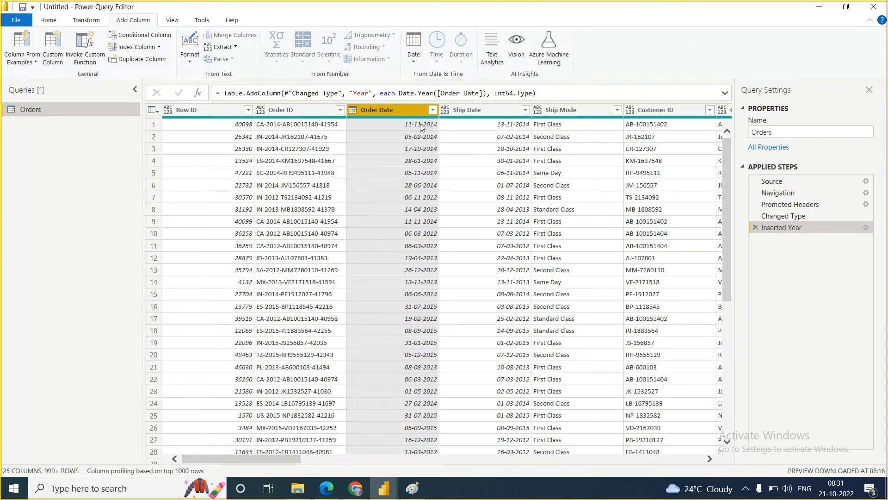
{"action": "left_click", "coordinate": [413, 60]}
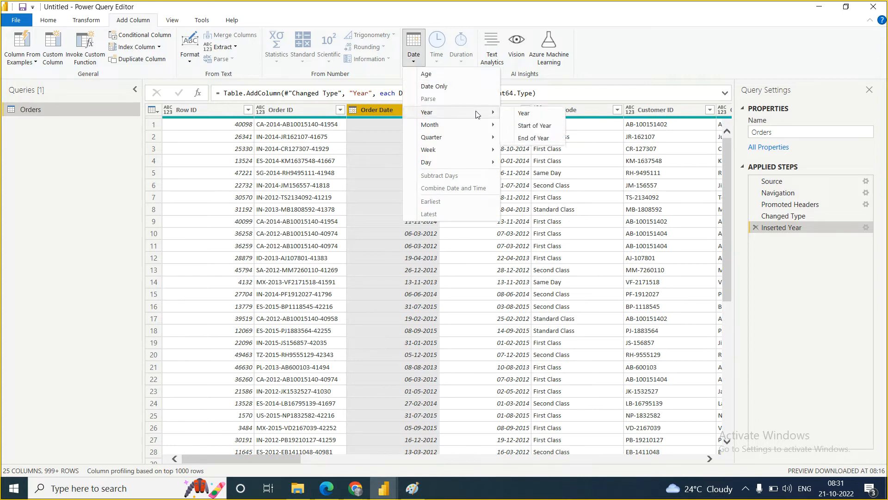
{"action": "left_click", "coordinate": [534, 126]}
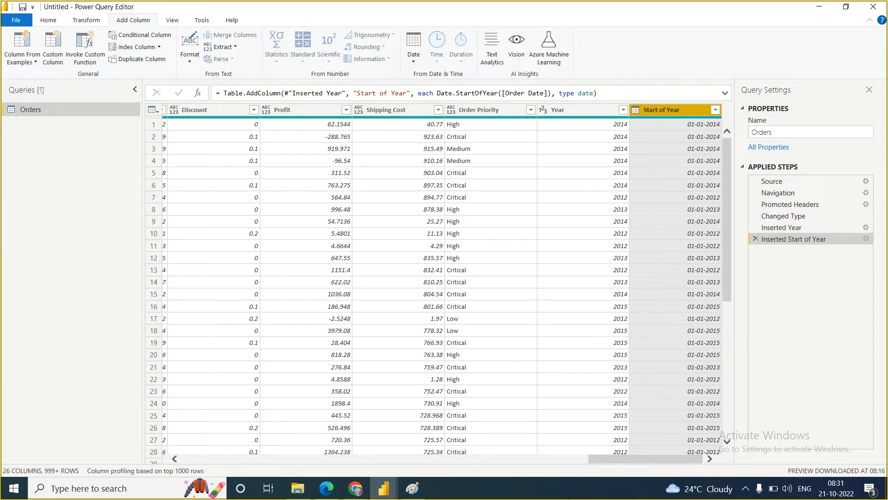
Return to the Order Date column and examine its Year options again.
{"action": "left_click", "coordinate": [605, 460]}
{"action": "left_click_drag", "start_coordinate": [604, 461], "coordinate": [205, 462]}
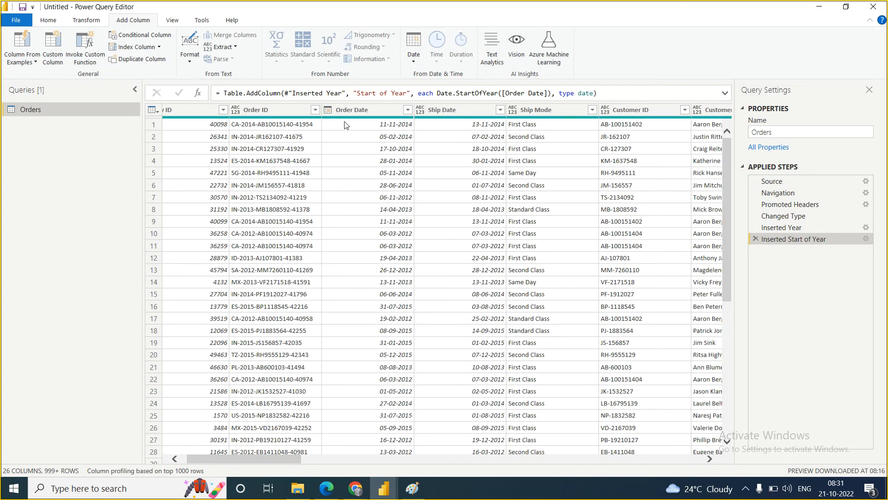
{"action": "left_click", "coordinate": [352, 110]}
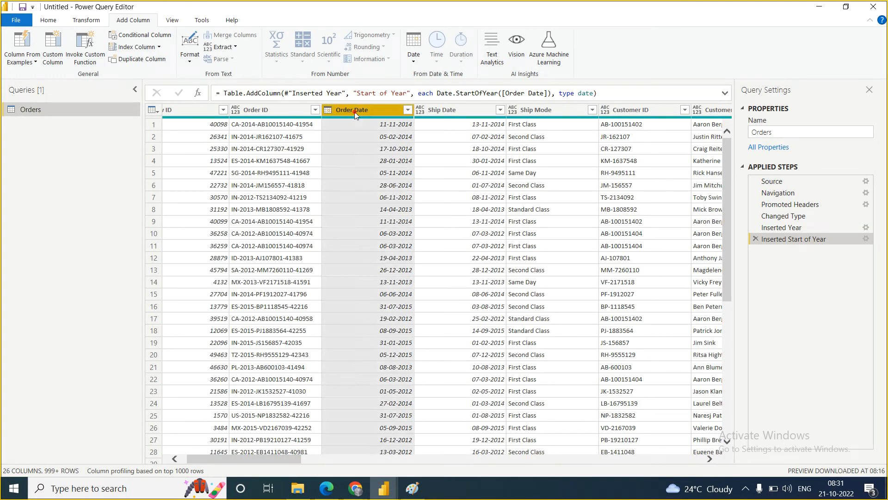
{"action": "left_click", "coordinate": [414, 51]}
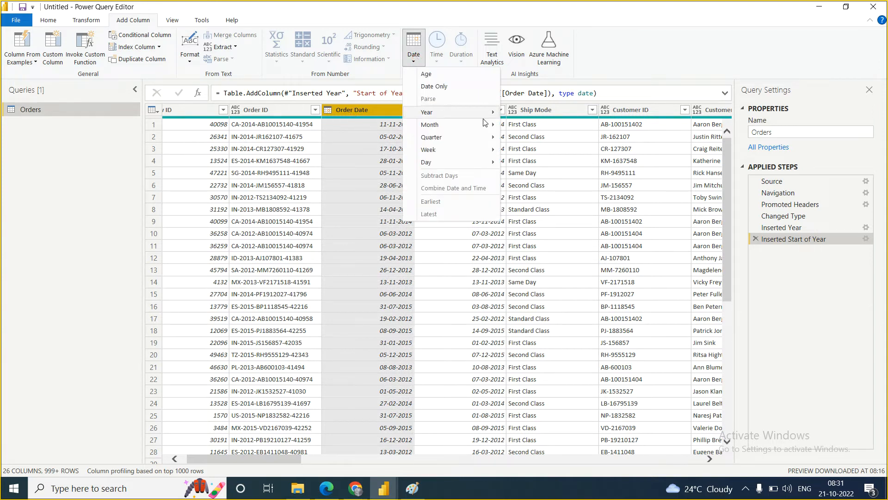
{"action": "left_click", "coordinate": [493, 113]}
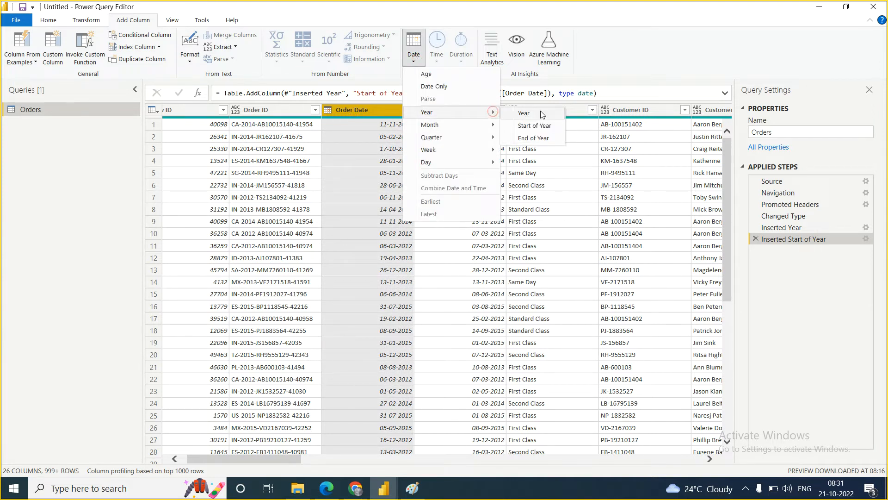
{"action": "left_click", "coordinate": [338, 110]}
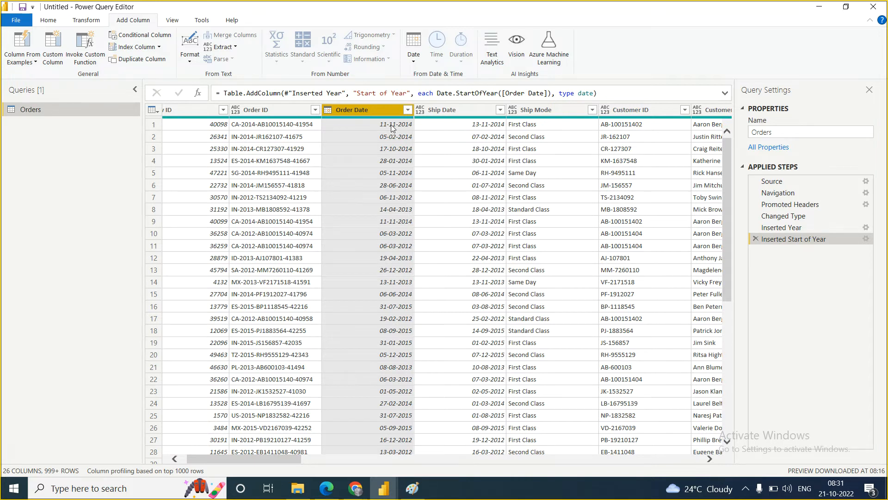
Switch to Paint and write the earlier sample date again as red text in the empty area, with 02/02/2021 below it.
{"action": "left_click", "coordinate": [412, 488]}
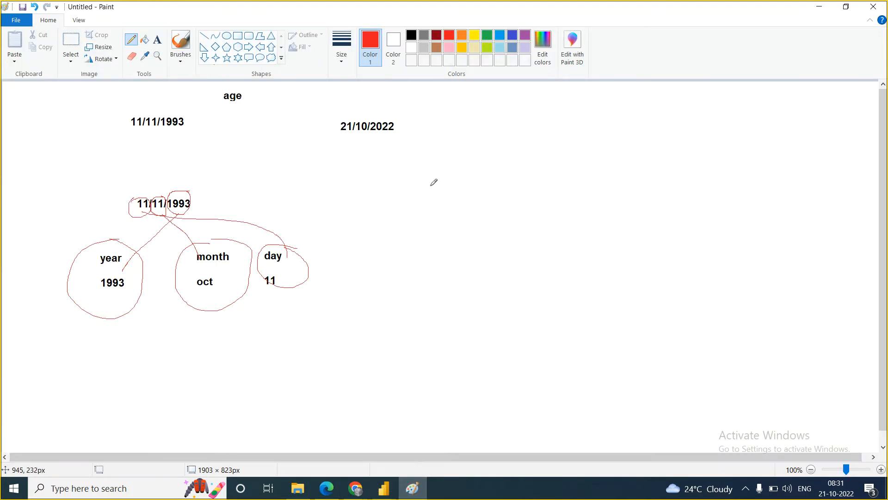
{"action": "left_click", "coordinate": [158, 40]}
{"action": "left_click", "coordinate": [447, 195]}
{"action": "type", "text": "11"}
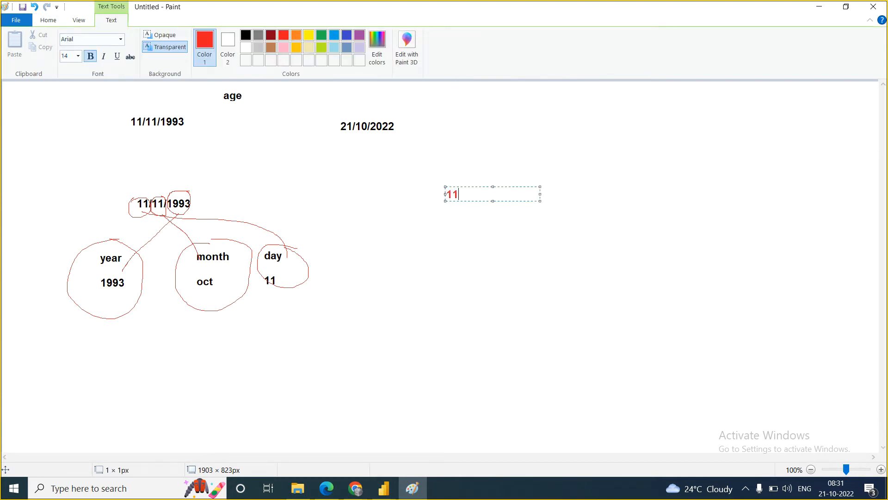
{"action": "type", "text": "/11/1993"}
{"action": "key", "text": "Return"}
{"action": "type", "text": "02"}
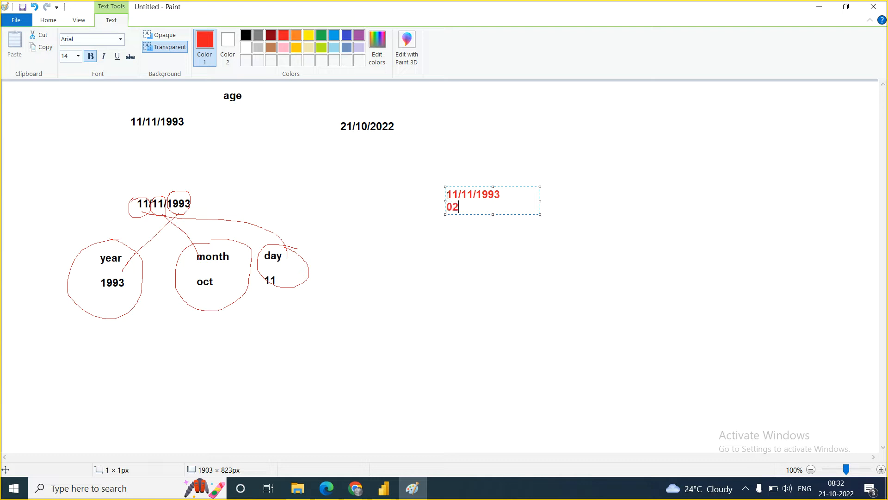
{"action": "type", "text": "/02/2021"}
{"action": "left_click", "coordinate": [571, 255]}
Write "-->1 jan 1993" beside the first red date and "--> 01 jan 2021" beside the second.
{"action": "left_click", "coordinate": [511, 194]}
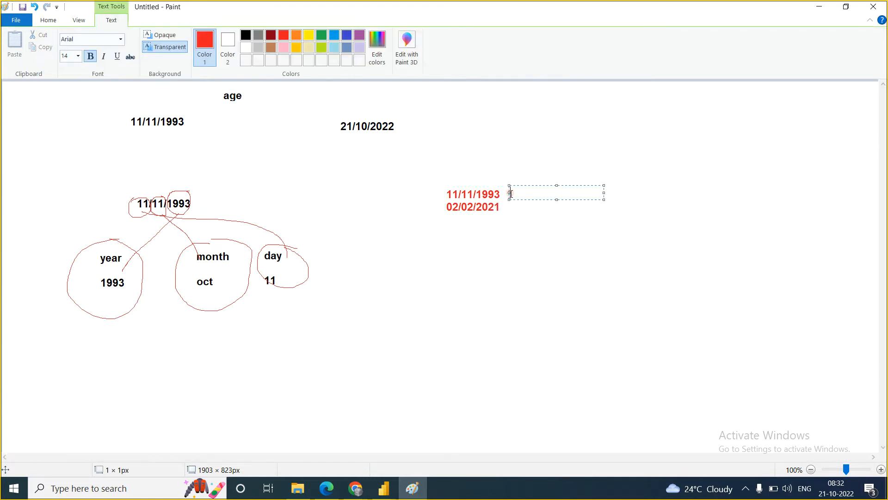
{"action": "type", "text": "-->"}
{"action": "type", "text": "1 jan 1993"}
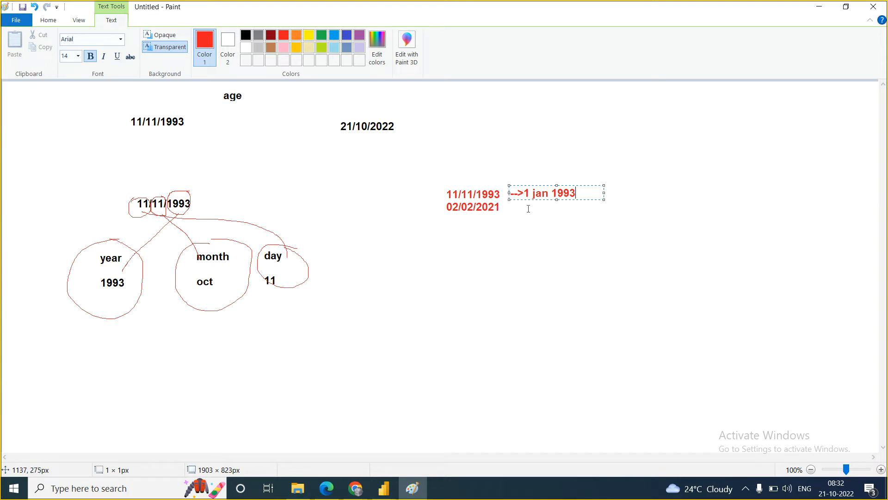
{"action": "left_click", "coordinate": [508, 207]}
{"action": "left_click", "coordinate": [508, 207]}
{"action": "type", "text": "-->"}
{"action": "type", "text": "01 jan"}
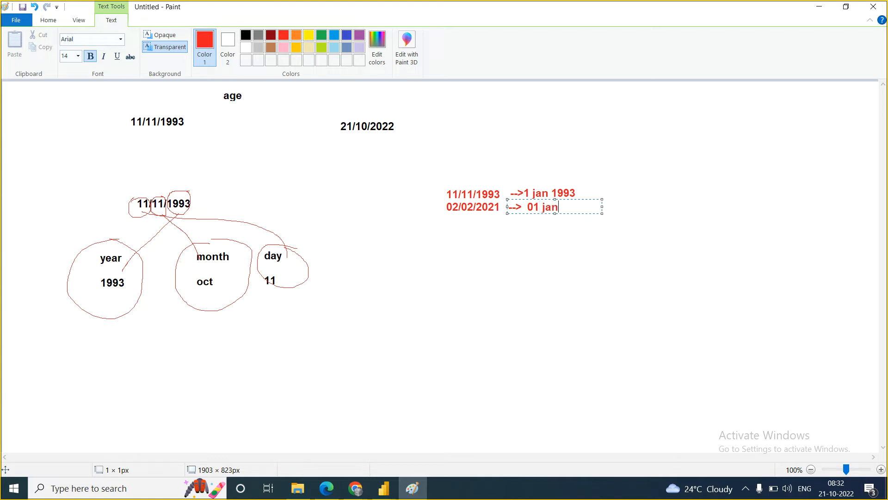
{"action": "type", "text": " 2021"}
{"action": "left_click", "coordinate": [529, 226]}
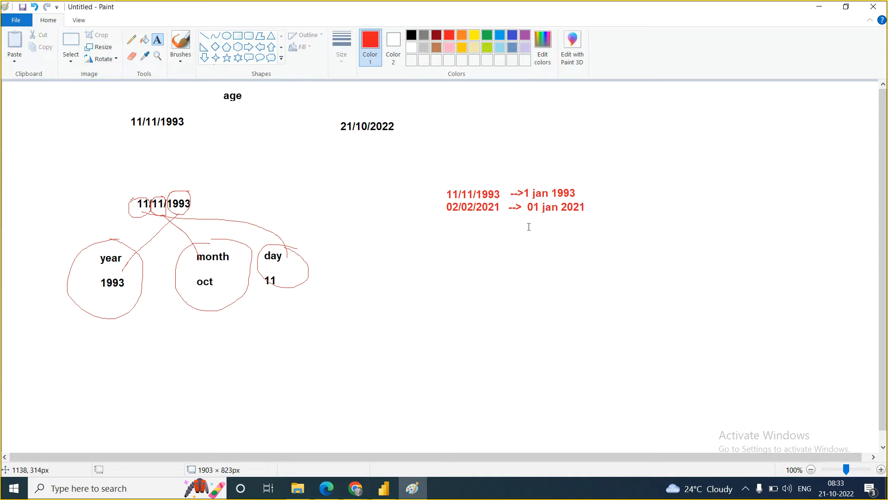
Switch to the Power Query Editor and check the End of Year option for the Order Date column.
{"action": "left_click", "coordinate": [384, 493]}
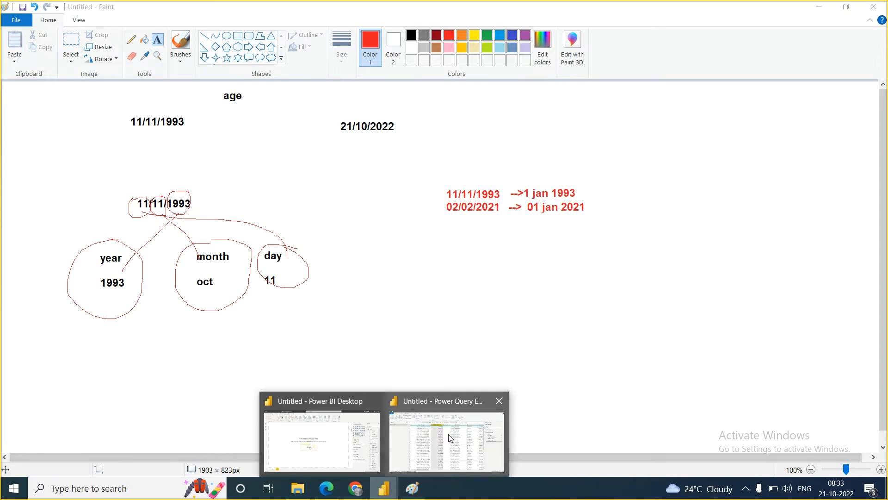
{"action": "mouse_move", "coordinate": [448, 437]}
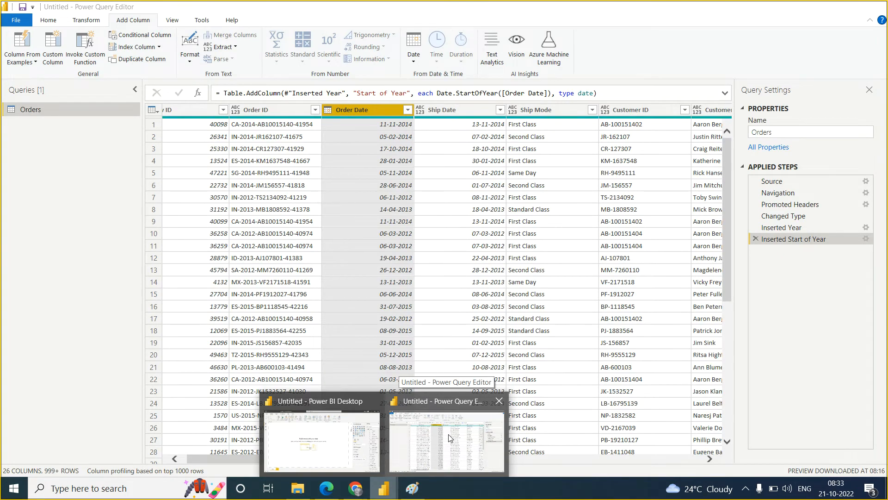
{"action": "left_click", "coordinate": [449, 437]}
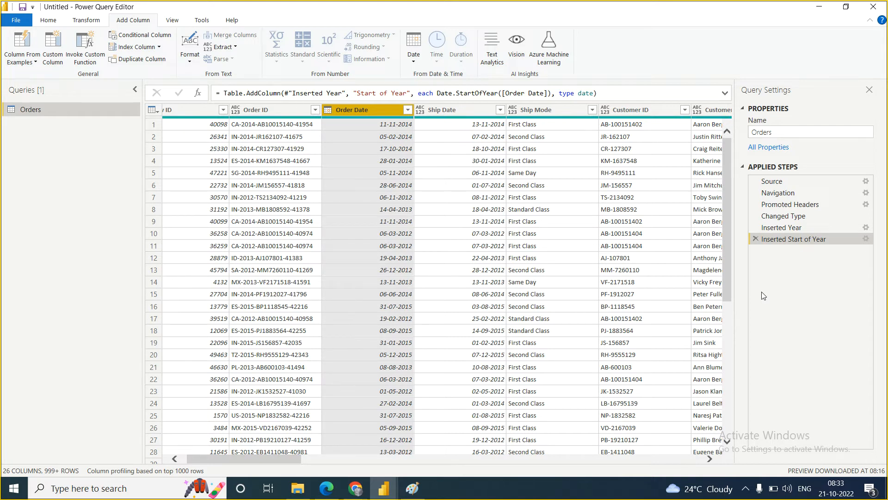
{"action": "left_click", "coordinate": [413, 64]}
{"action": "mouse_move", "coordinate": [470, 118]}
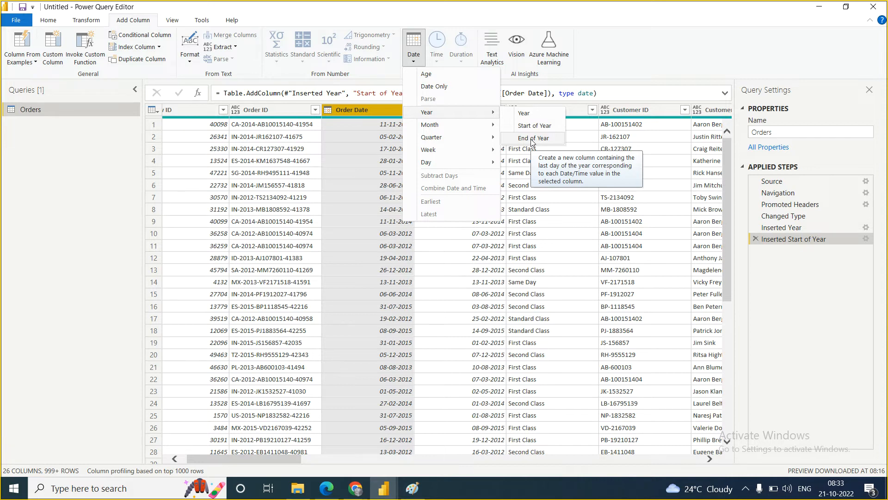
Switch to Paint and write "31 dec-1993" with "31 dec 2021" below it as red text beside the existing red dates.
{"action": "left_click", "coordinate": [412, 488]}
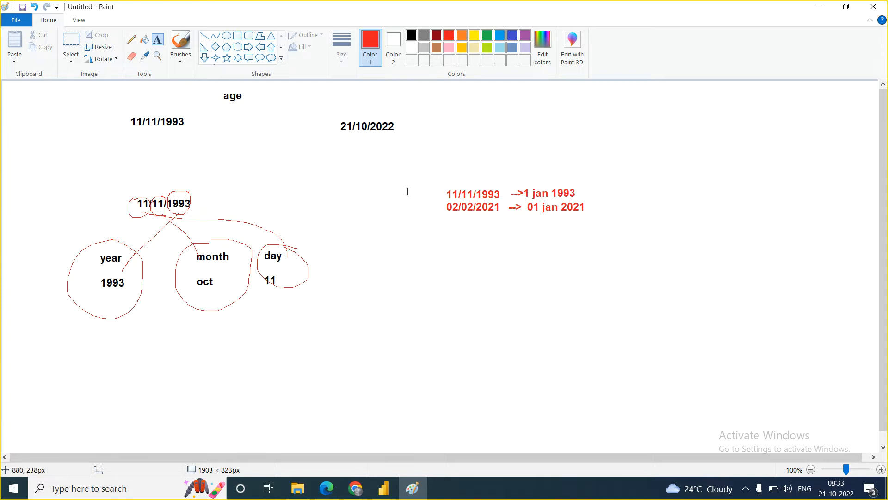
{"action": "left_click", "coordinate": [333, 199]}
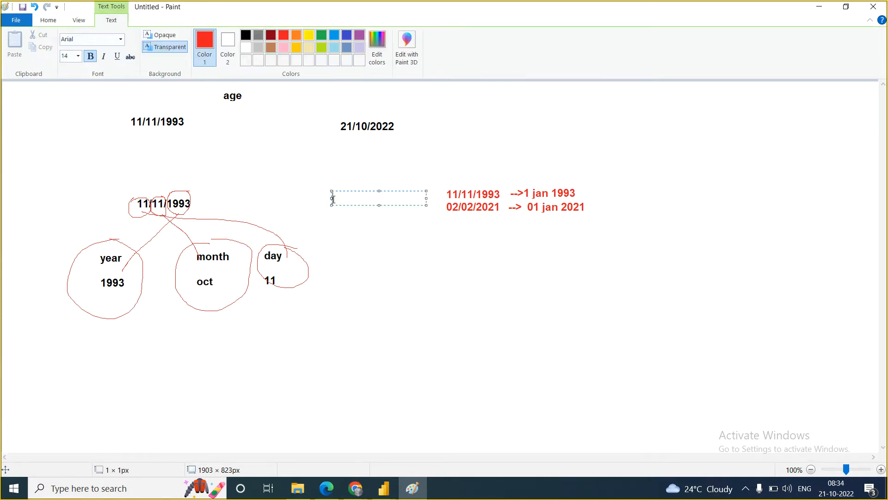
{"action": "type", "text": "31 dec-1993"}
{"action": "key", "text": "Return"}
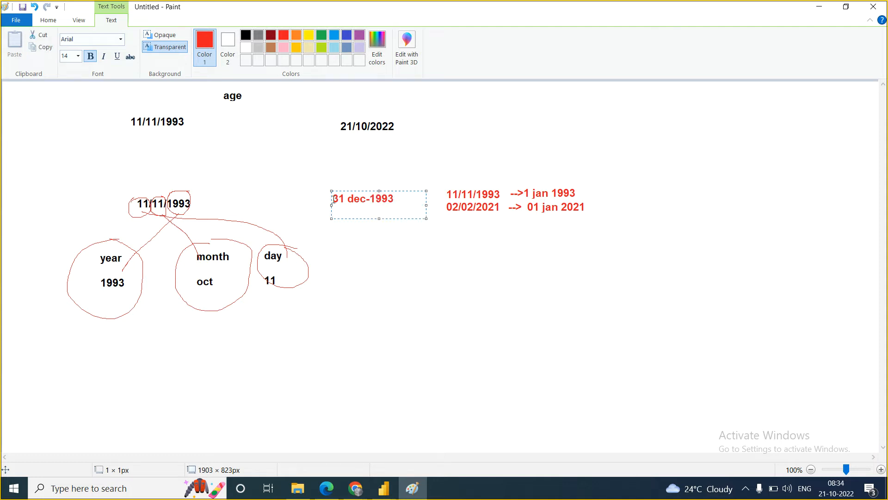
{"action": "type", "text": "31 dec 2021"}
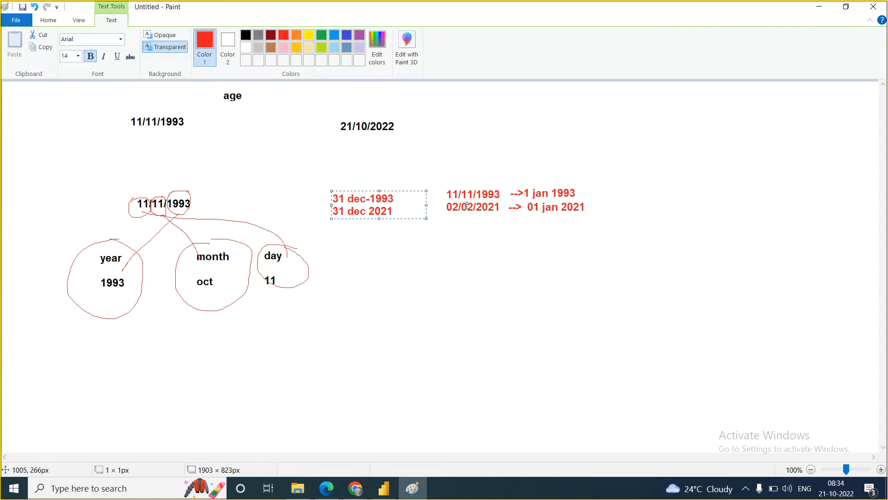
Switch back to the Power Query Editor and add an End of Year column from Order Date.
{"action": "mouse_move", "coordinate": [391, 487]}
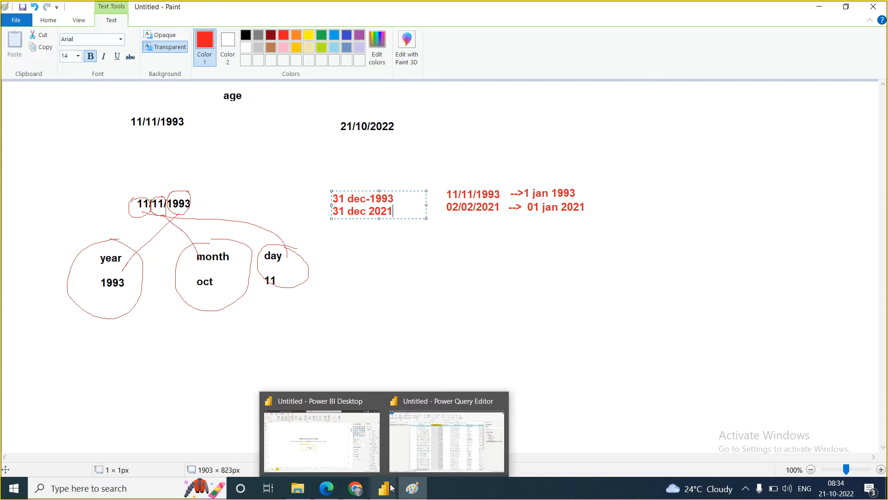
{"action": "left_click", "coordinate": [429, 450]}
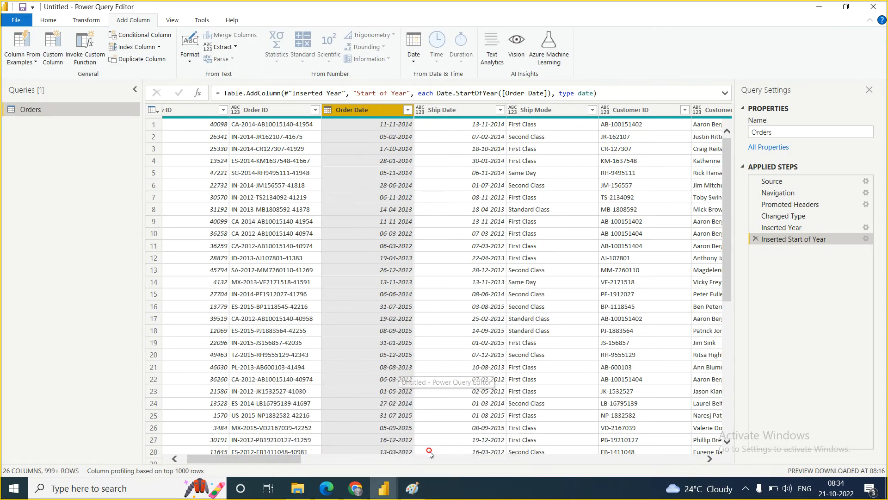
{"action": "left_click", "coordinate": [411, 64]}
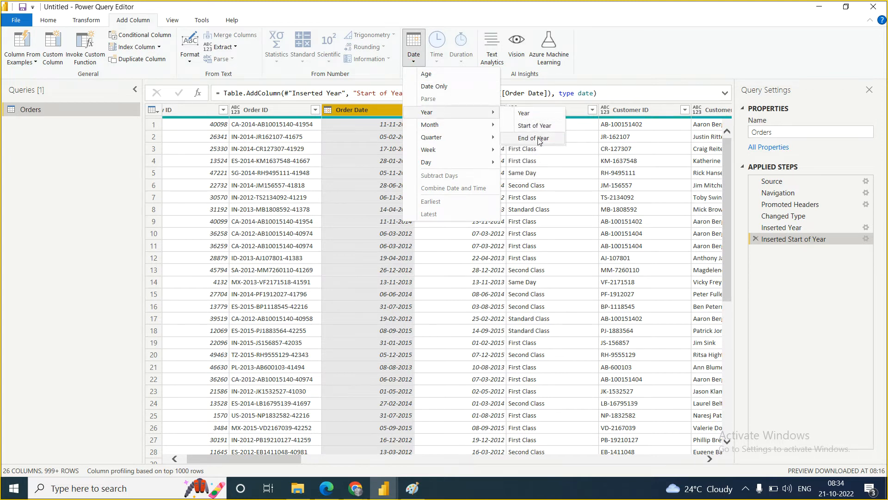
{"action": "left_click", "coordinate": [538, 139]}
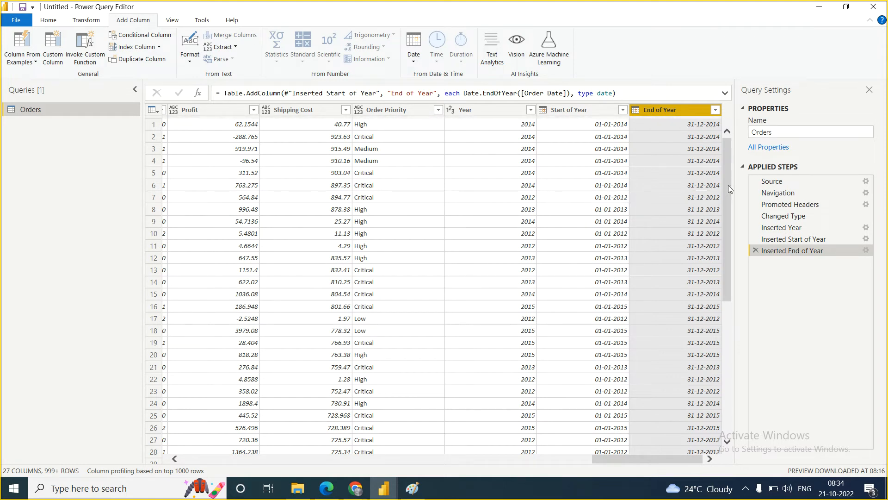
{"action": "left_click_drag", "start_coordinate": [728, 184], "coordinate": [730, 137]}
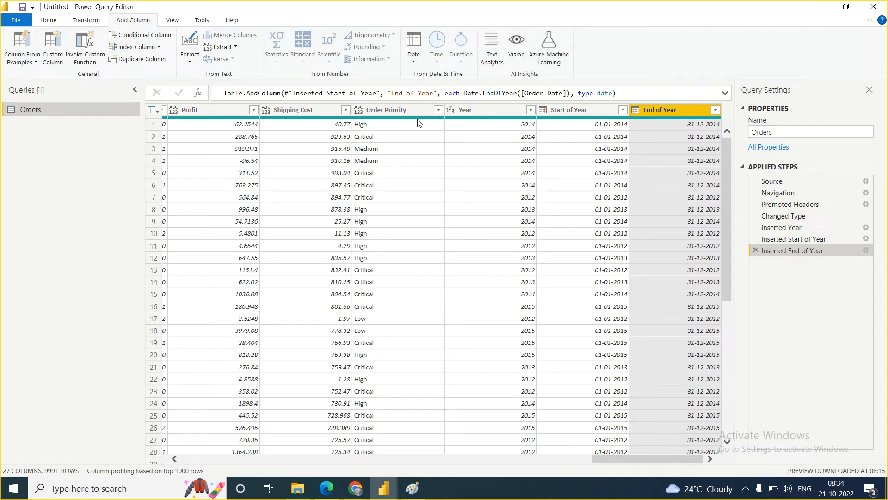
{"action": "left_click", "coordinate": [414, 62]}
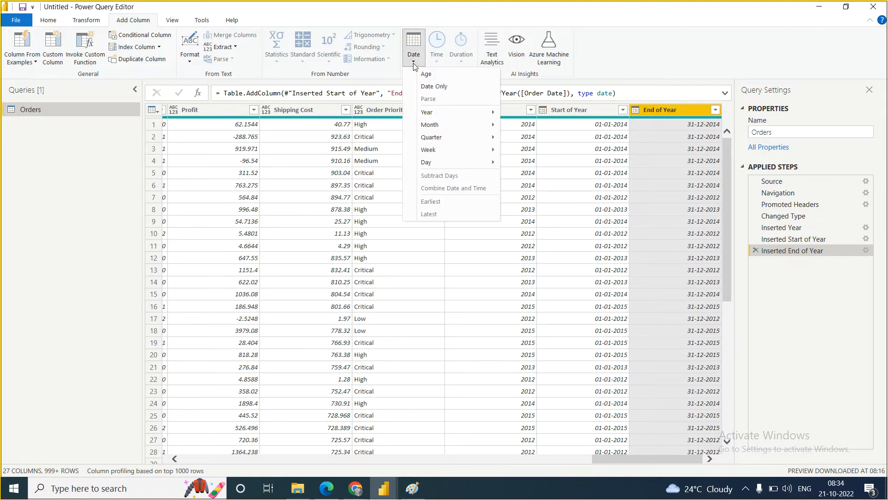
{"action": "mouse_move", "coordinate": [461, 118]}
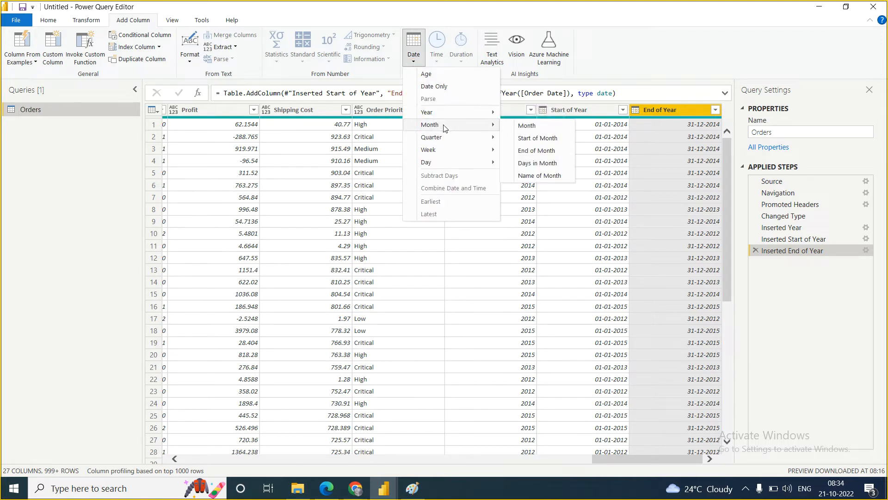
{"action": "left_click", "coordinate": [408, 323]}
Add a Month column with the month number from the Order Date column.
{"action": "left_click_drag", "start_coordinate": [612, 459], "coordinate": [177, 459]}
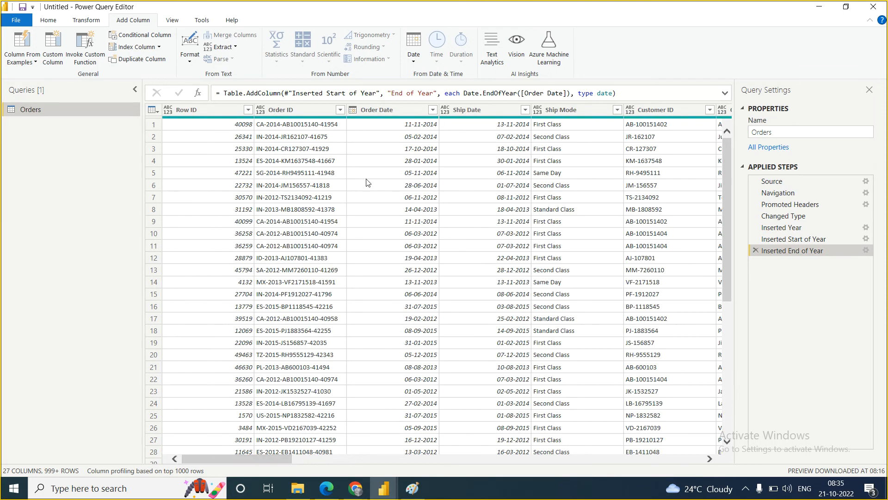
{"action": "left_click", "coordinate": [375, 110]}
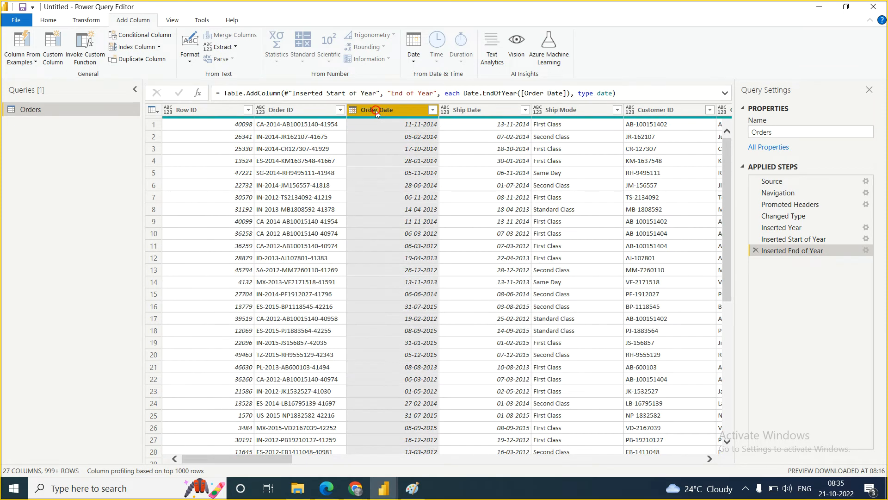
{"action": "left_click", "coordinate": [414, 54]}
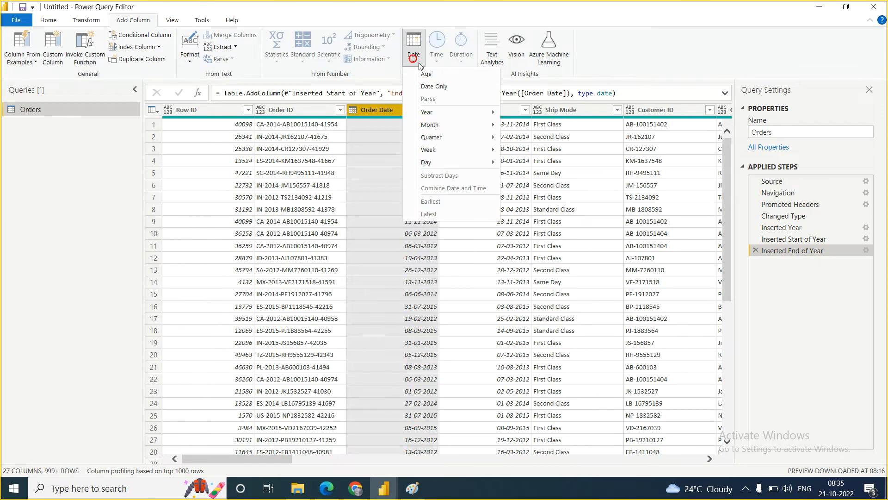
{"action": "mouse_move", "coordinate": [450, 114]}
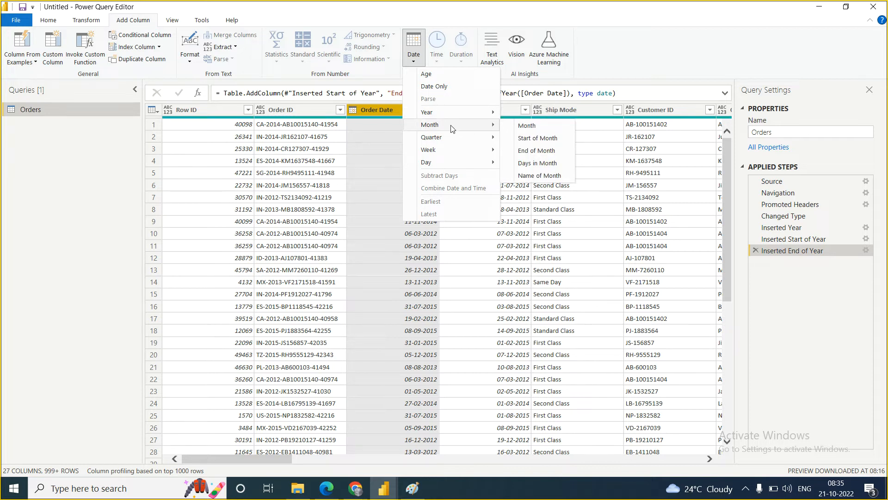
{"action": "left_click", "coordinate": [532, 127]}
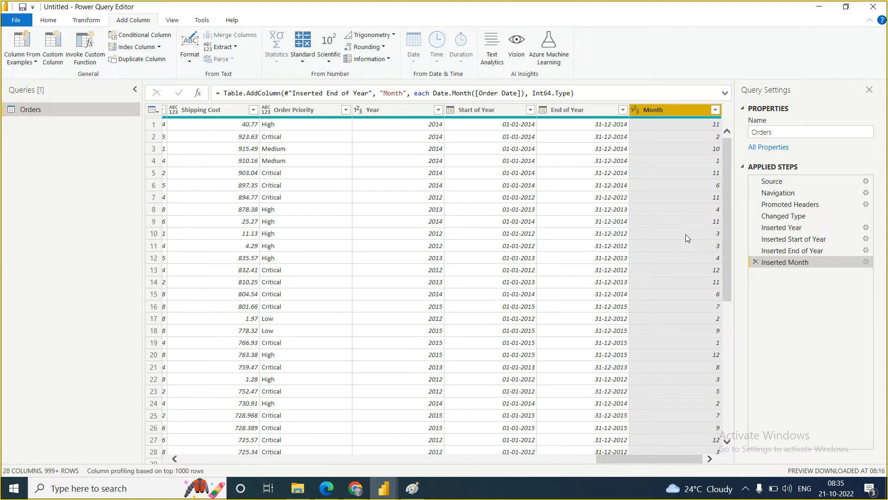
Switch to Paint and write "12 december", "1 jan" and "2 feb" on separate lines as red text below the red dates.
{"action": "left_click", "coordinate": [409, 494]}
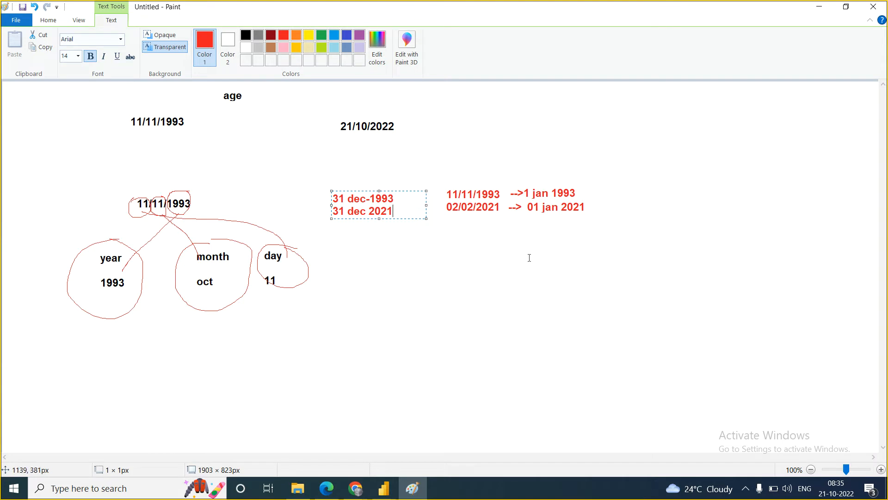
{"action": "left_click", "coordinate": [456, 263]}
{"action": "left_click", "coordinate": [456, 263]}
{"action": "type", "text": "12   december"}
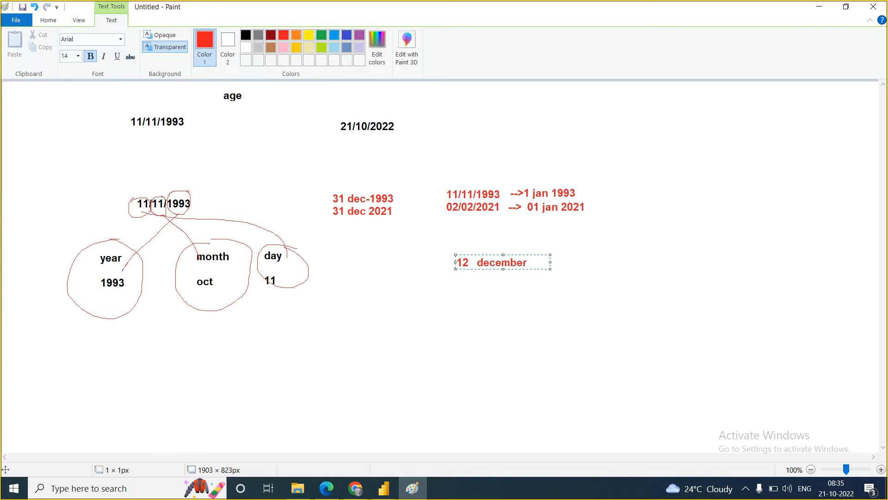
{"action": "key", "text": "Return"}
{"action": "type", "text": "1  jan"}
{"action": "key", "text": "Return"}
{"action": "type", "text": "2  feb"}
Switch back to the Power Query Editor, add a Name of Month column from Order Date and select the new column.
{"action": "mouse_move", "coordinate": [385, 498]}
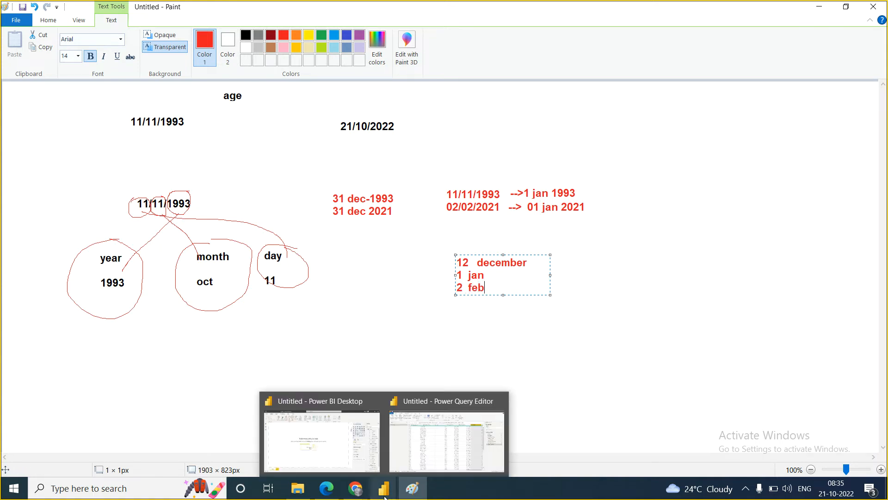
{"action": "left_click", "coordinate": [459, 437]}
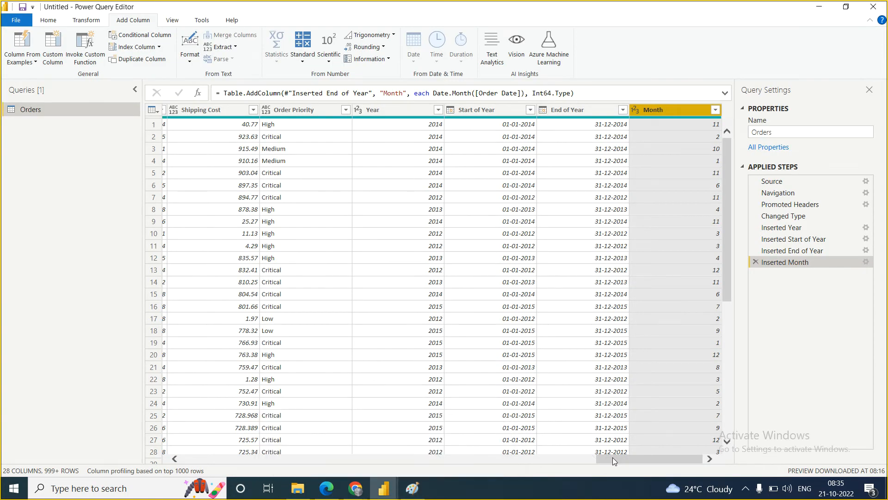
{"action": "left_click_drag", "start_coordinate": [612, 457], "coordinate": [196, 457]}
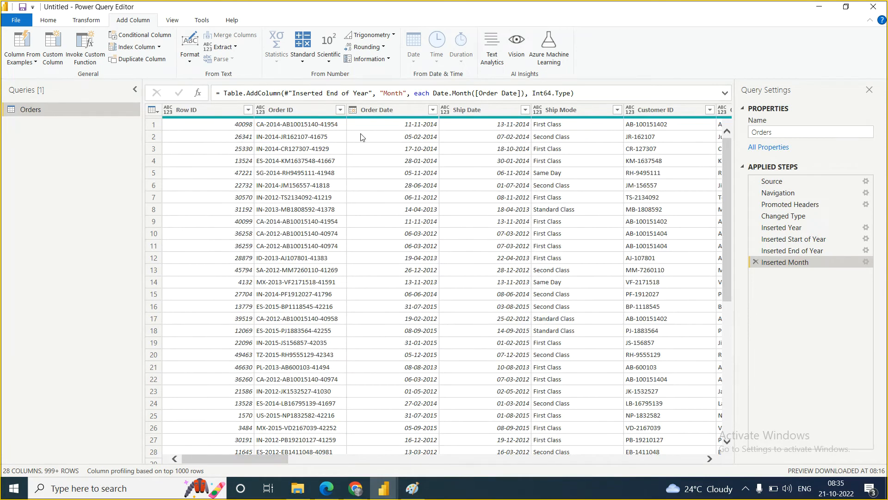
{"action": "left_click", "coordinate": [377, 111]}
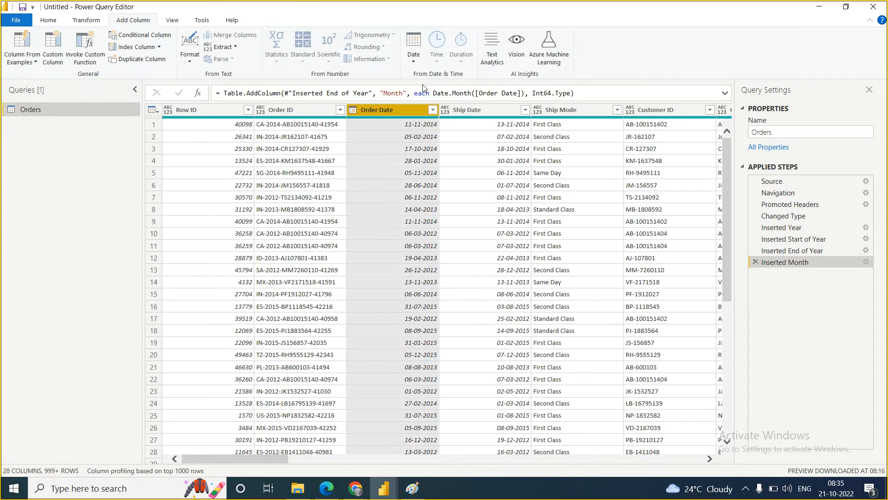
{"action": "left_click", "coordinate": [414, 60]}
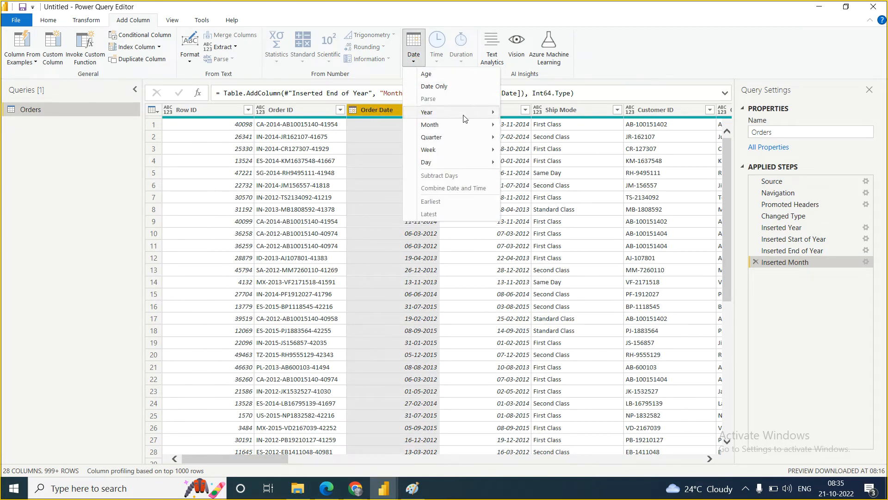
{"action": "mouse_move", "coordinate": [480, 128]}
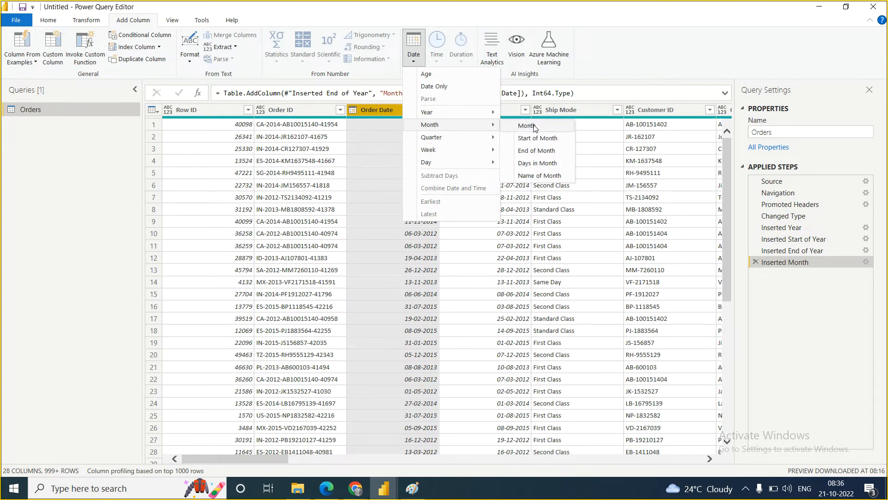
{"action": "left_click", "coordinate": [536, 177]}
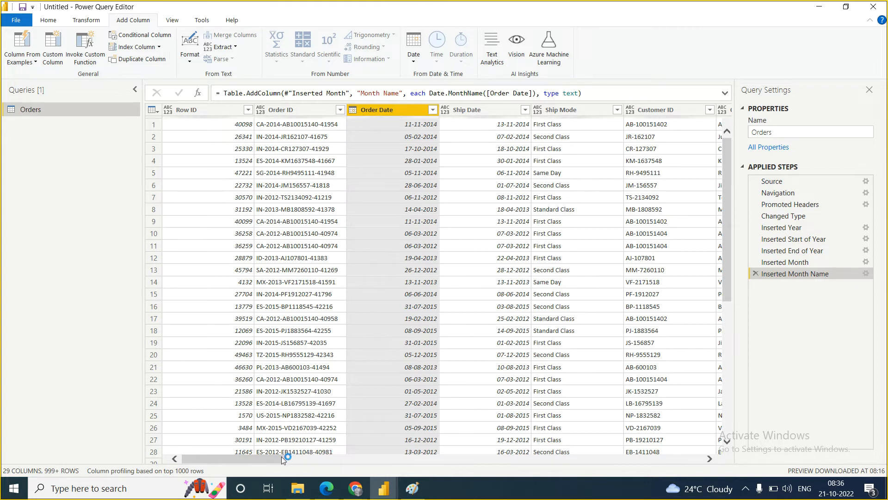
{"action": "left_click_drag", "start_coordinate": [262, 457], "coordinate": [681, 457]}
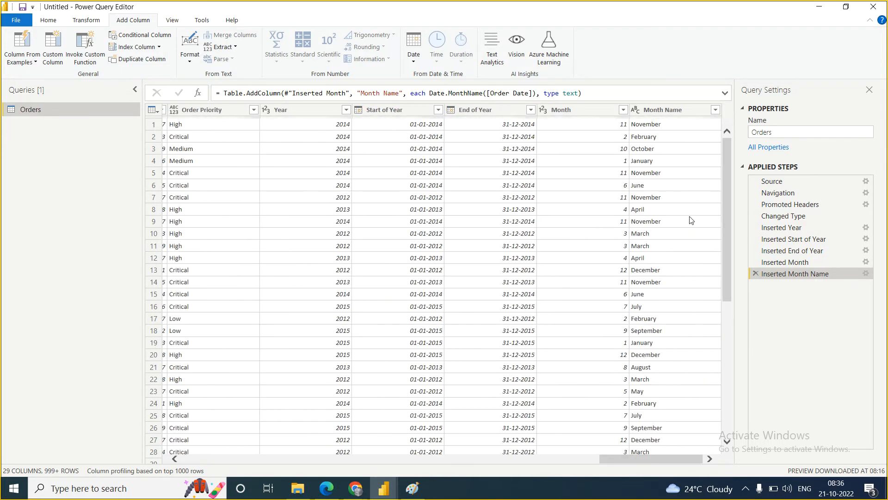
{"action": "left_click", "coordinate": [660, 113]}
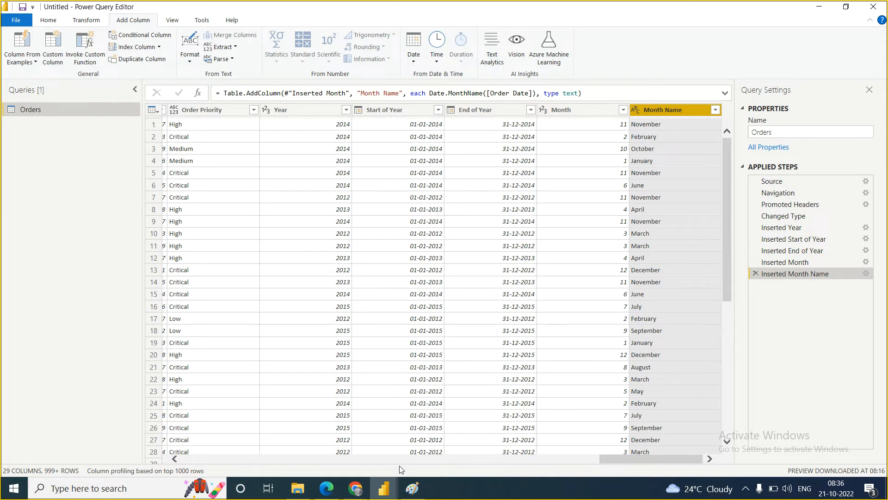
Look at the PDF notes on the date functions in Edge and return to the Power Query Editor.
{"action": "mouse_move", "coordinate": [415, 496]}
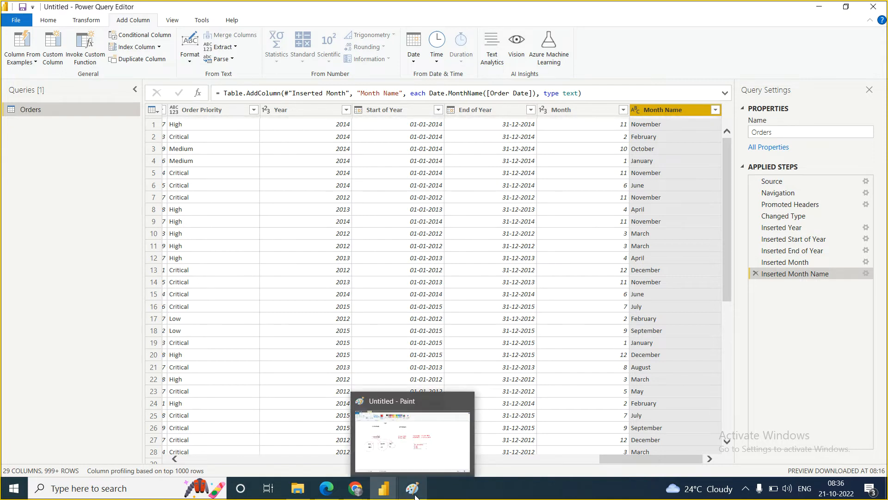
{"action": "mouse_move", "coordinate": [355, 492]}
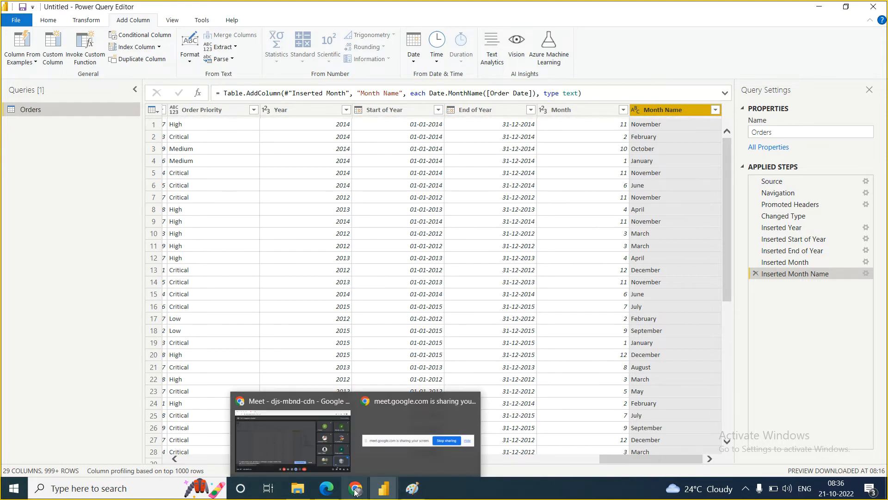
{"action": "left_click", "coordinate": [328, 494]}
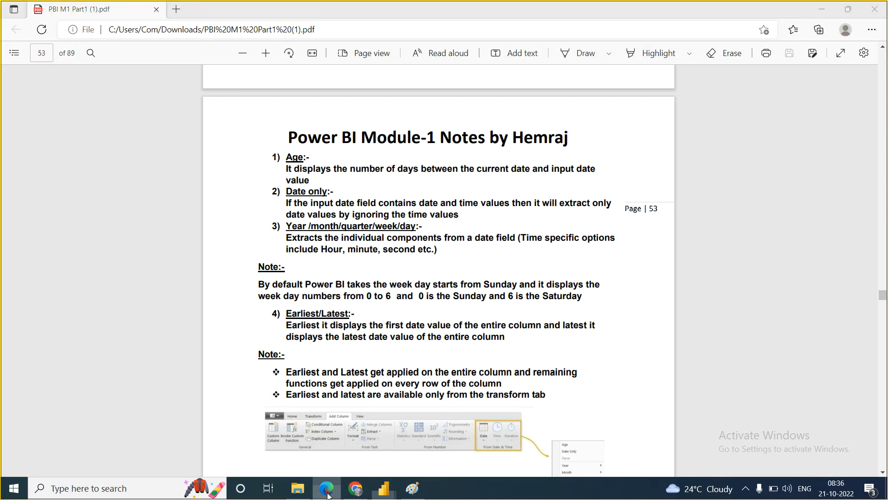
{"action": "left_click", "coordinate": [328, 493]}
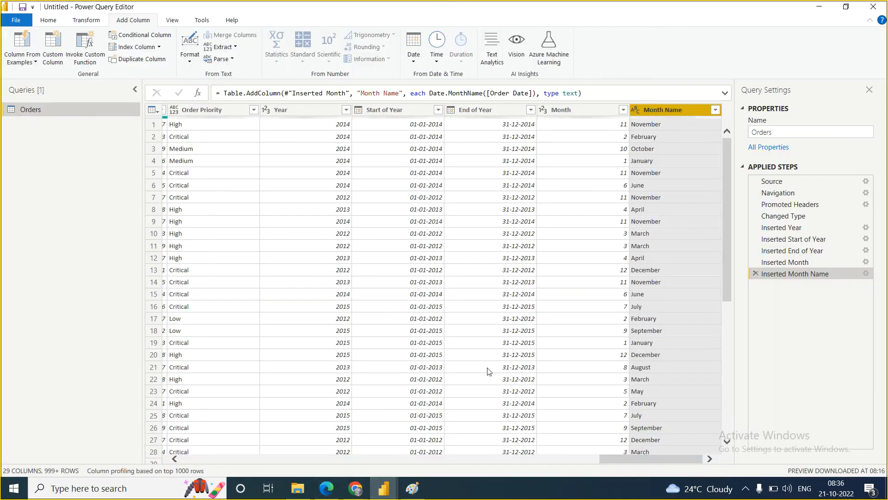
Select the Order Date column and bring up the Month options of the date tools.
{"action": "left_click_drag", "start_coordinate": [624, 458], "coordinate": [208, 472]}
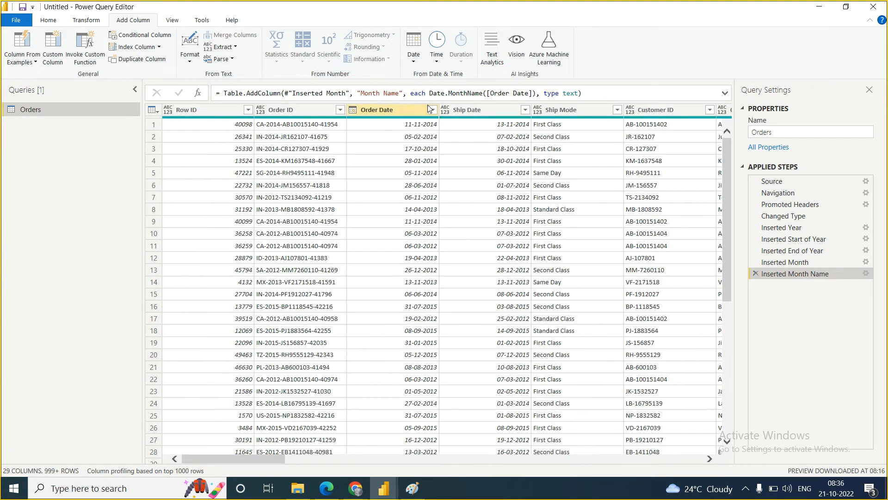
{"action": "left_click", "coordinate": [378, 109]}
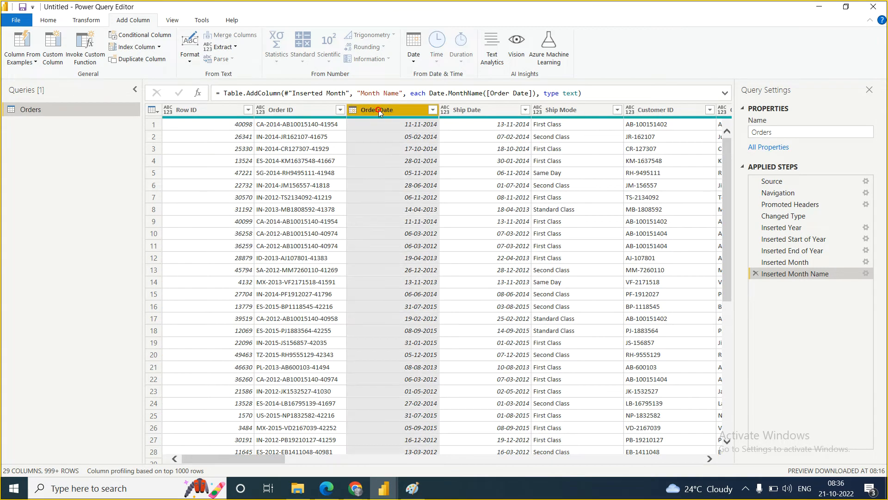
{"action": "left_click", "coordinate": [413, 65]}
{"action": "mouse_move", "coordinate": [458, 112]}
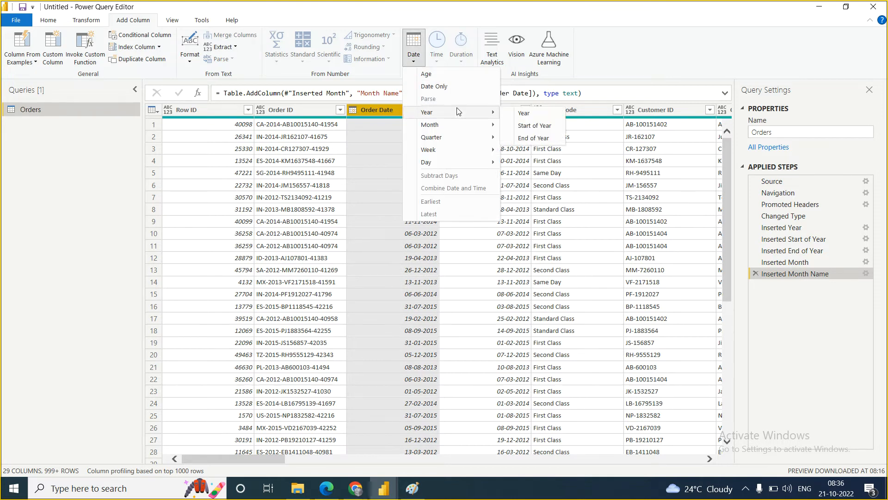
{"action": "mouse_move", "coordinate": [472, 126]}
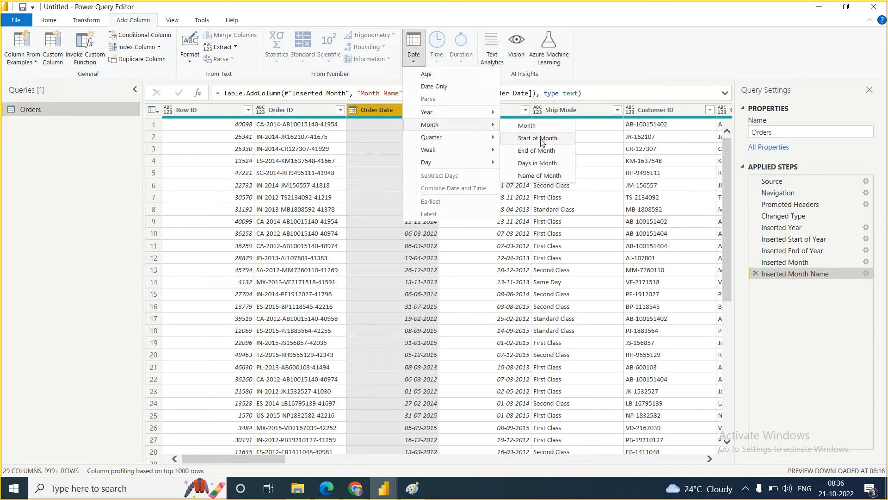
Switch to Paint and place a copy of the red dates 11/11/1993 and 02/02/2021 in the empty area above the originals.
{"action": "left_click", "coordinate": [422, 489]}
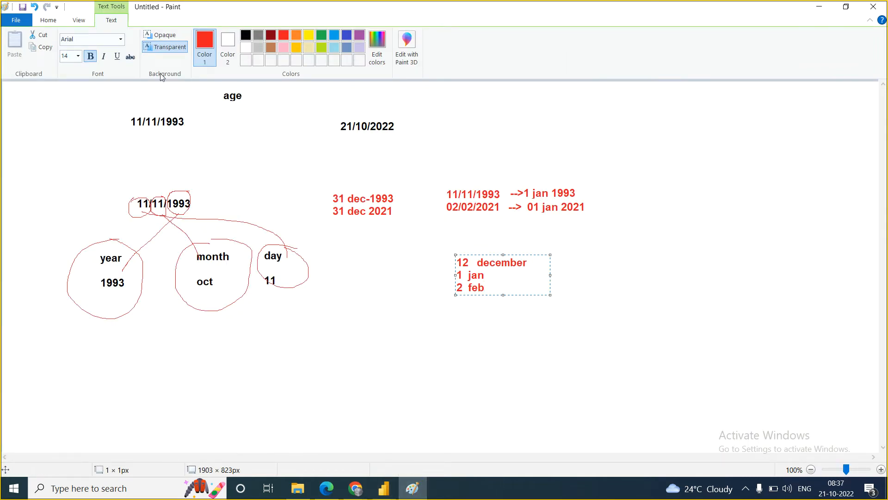
{"action": "left_click", "coordinate": [47, 22]}
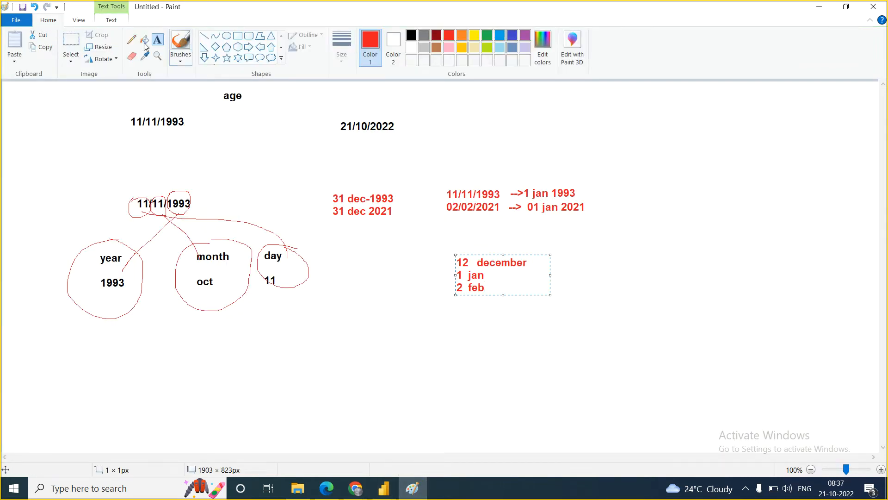
{"action": "left_click", "coordinate": [74, 44]}
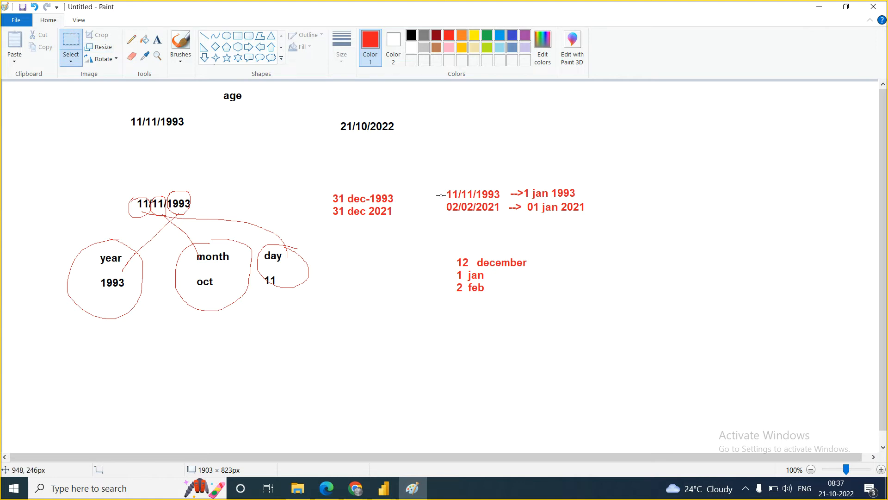
{"action": "left_click_drag", "start_coordinate": [439, 181], "coordinate": [503, 218]}
{"action": "key", "text": "ctrl+c"}
{"action": "key", "text": "ctrl+v"}
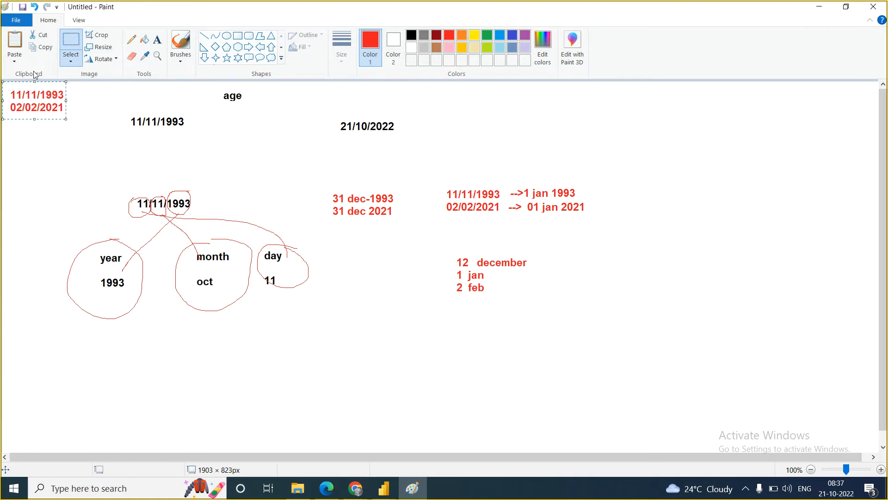
{"action": "left_click", "coordinate": [25, 99]}
{"action": "left_click_drag", "start_coordinate": [25, 98], "coordinate": [472, 104]}
{"action": "left_click", "coordinate": [543, 118]}
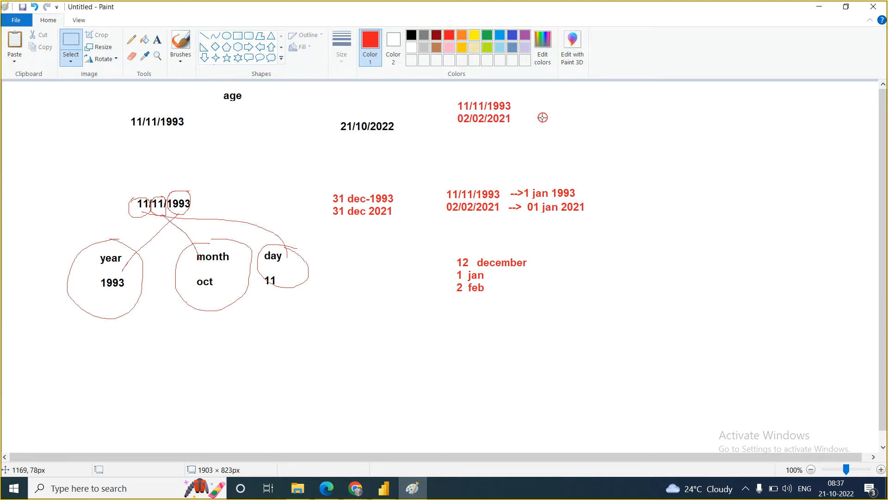
Write "-- 1 11 1993" beside the copied date 11/11/1993 and "-- 01 02 2021" beside 02/02/2021 as red text.
{"action": "left_click", "coordinate": [159, 41]}
{"action": "left_click", "coordinate": [521, 106]}
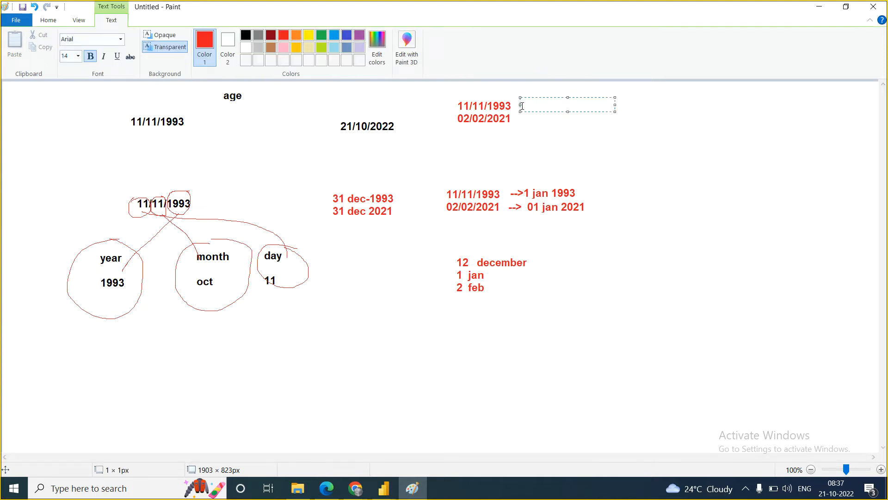
{"action": "type", "text": "--"}
{"action": "type", "text": "1"}
{"action": "type", "text": "11 1993"}
{"action": "left_click", "coordinate": [519, 121]}
{"action": "left_click", "coordinate": [519, 121]}
{"action": "type", "text": "--"}
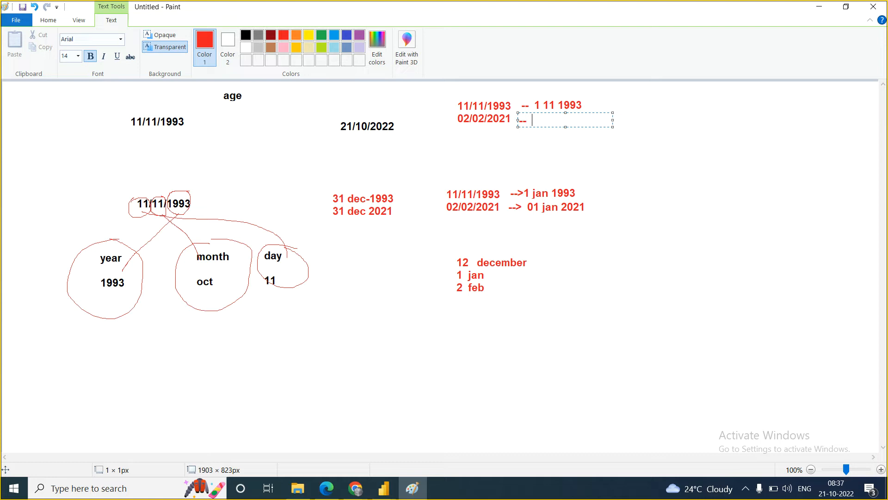
{"action": "type", "text": "  01 02 2021"}
{"action": "left_click", "coordinate": [621, 286]}
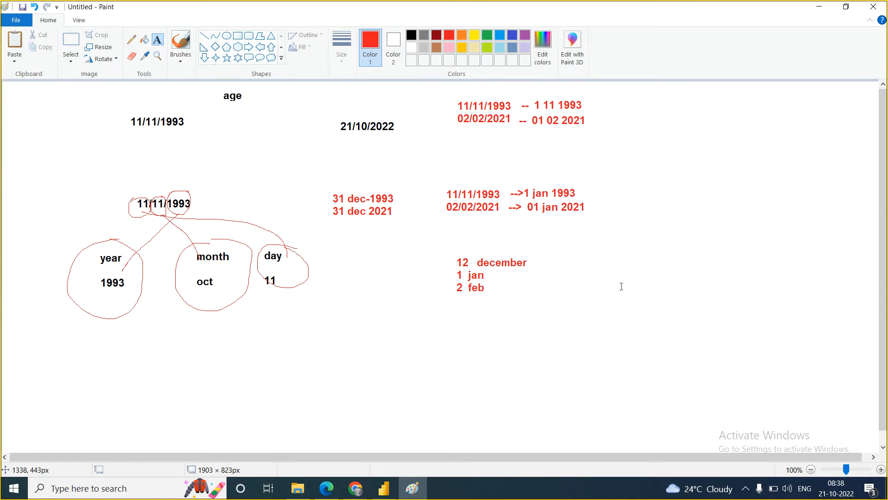
Add the red heading "first day of month" above the text "1 11 1993".
{"action": "left_click", "coordinate": [594, 103]}
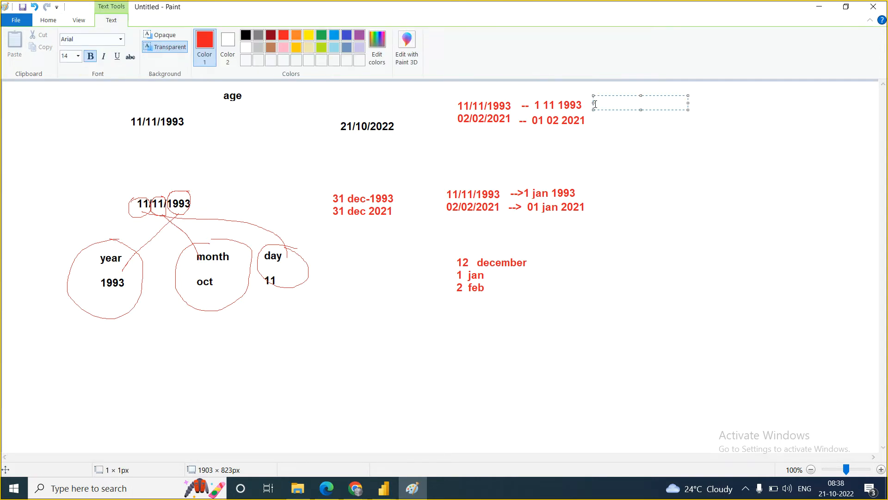
{"action": "left_click", "coordinate": [536, 91]}
{"action": "left_click", "coordinate": [535, 91]}
{"action": "type", "text": "first dat"}
{"action": "key", "text": "BackSpace"}
{"action": "type", "text": "y"}
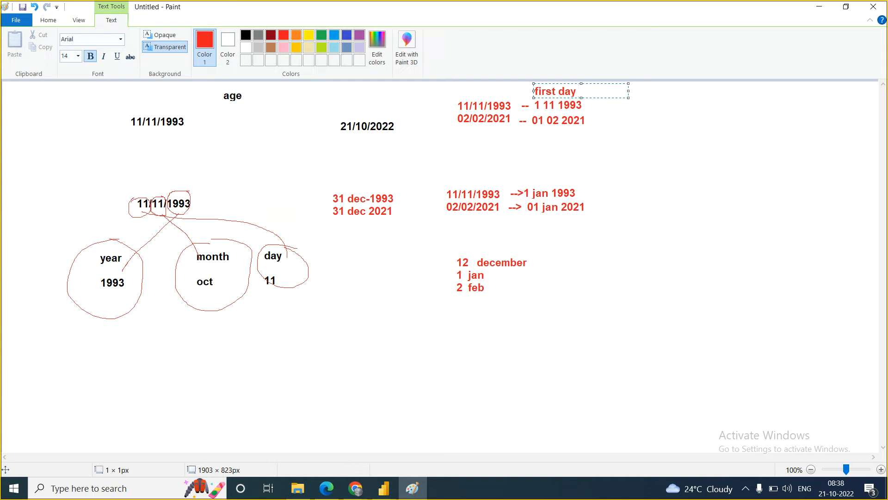
{"action": "type", "text": " of month"}
Write "30 11 1993" and "29 02 2021" on two lines to the right of the first-day-of-month dates.
{"action": "left_click", "coordinate": [640, 111]}
{"action": "left_click", "coordinate": [642, 109]}
{"action": "type", "text": "30"}
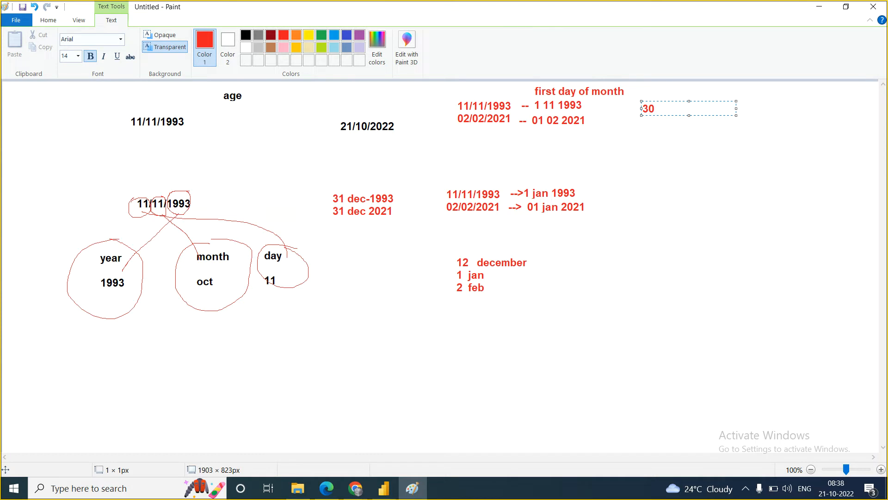
{"action": "type", "text": " 11 1993"}
{"action": "key", "text": "Return"}
{"action": "type", "text": "29"}
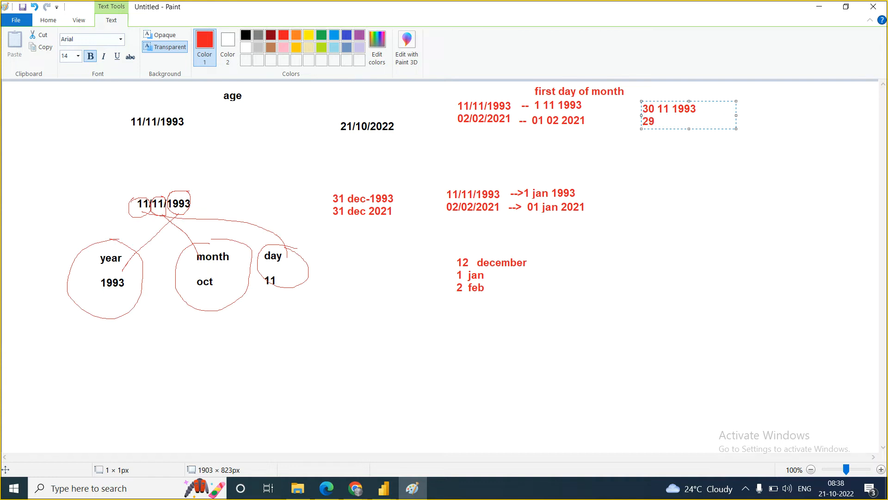
{"action": "type", "text": " 02 2022"}
{"action": "key", "text": "BackSpace"}
{"action": "type", "text": "1"}
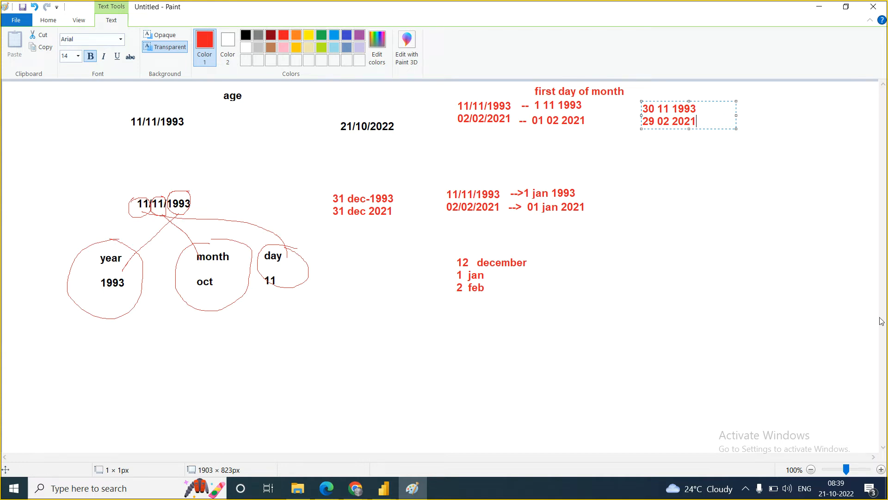
Switch back to the Power Query Editor and add a Start of Month column from Order Date.
{"action": "left_click", "coordinate": [390, 493]}
{"action": "left_click", "coordinate": [457, 435]}
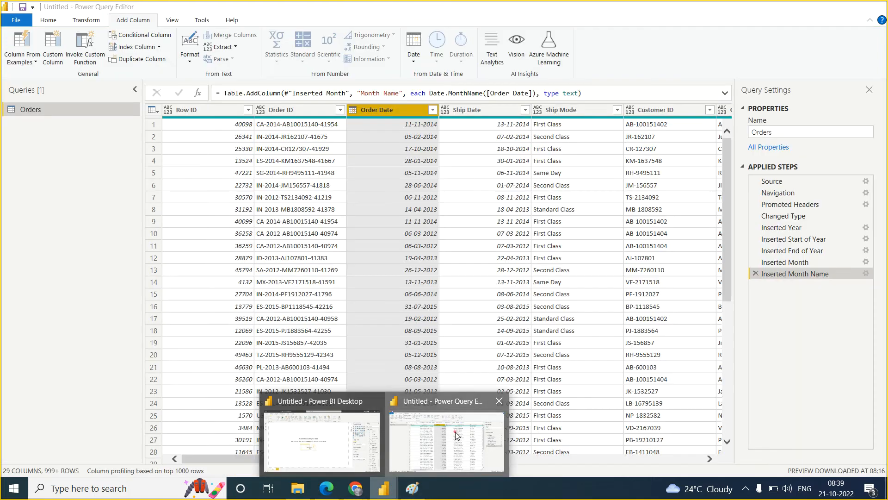
{"action": "left_click", "coordinate": [415, 62]}
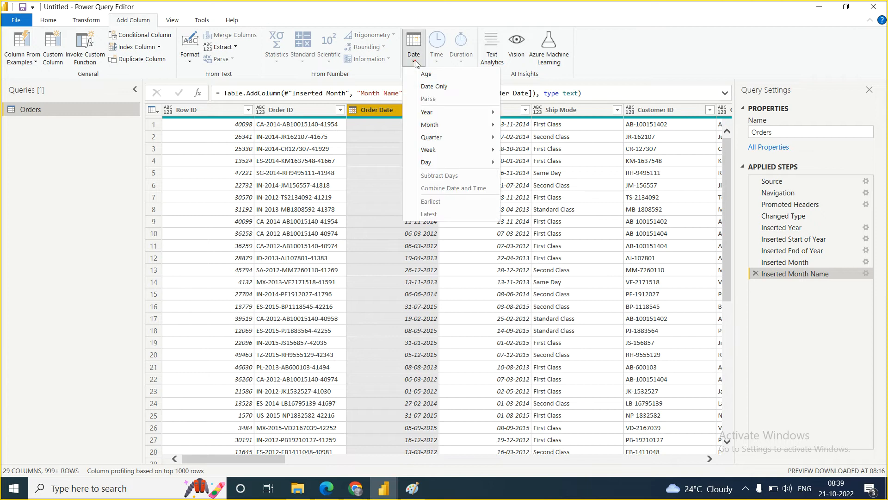
{"action": "mouse_move", "coordinate": [451, 129]}
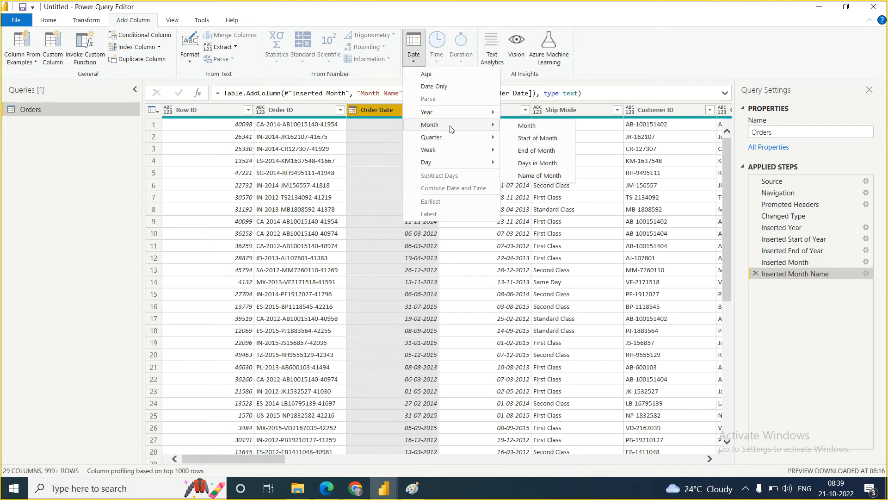
{"action": "left_click", "coordinate": [537, 138]}
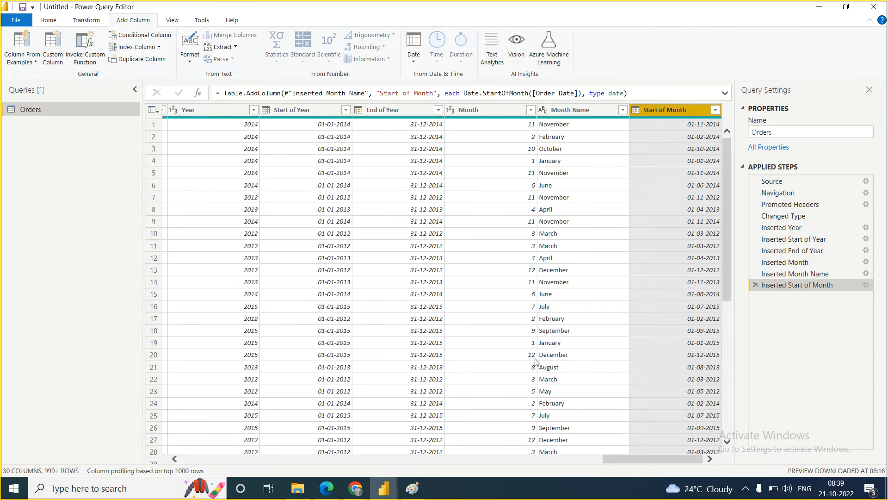
Move the Start of Month column directly after Order Date and compare the two columns' values in the first rows.
{"action": "left_click_drag", "start_coordinate": [635, 464], "coordinate": [659, 482]}
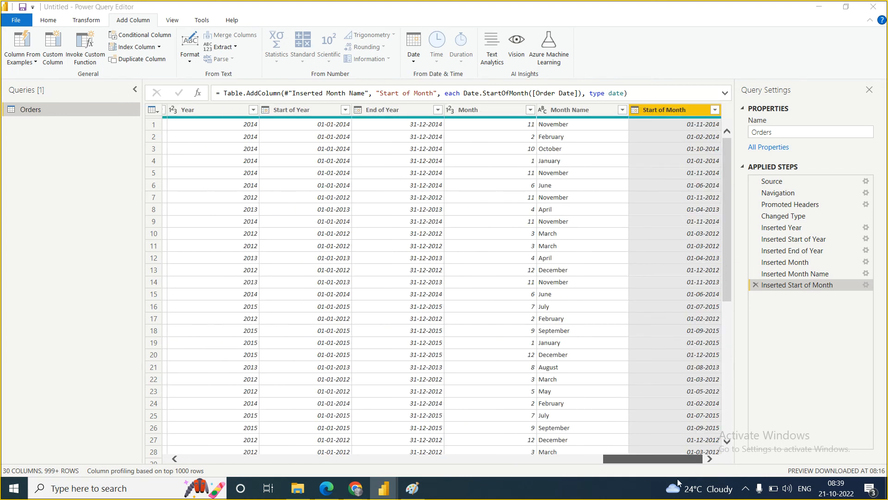
{"action": "left_click_drag", "start_coordinate": [654, 114], "coordinate": [325, 151]}
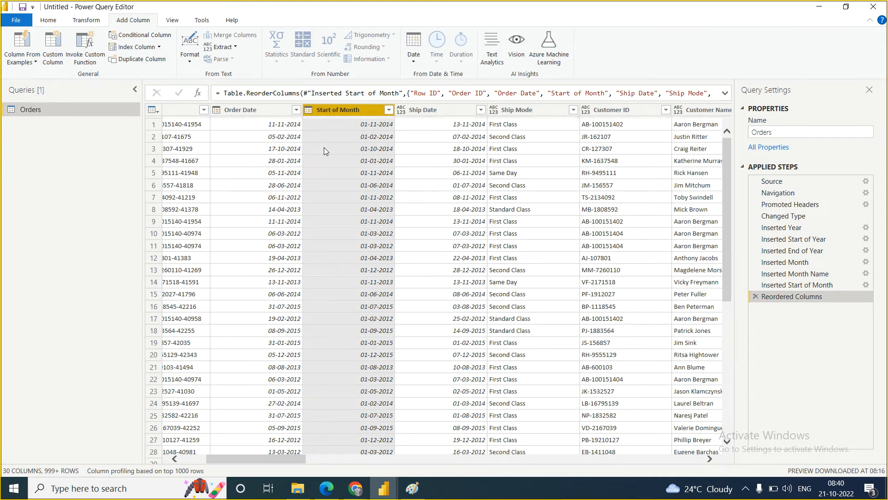
{"action": "left_click", "coordinate": [271, 128]}
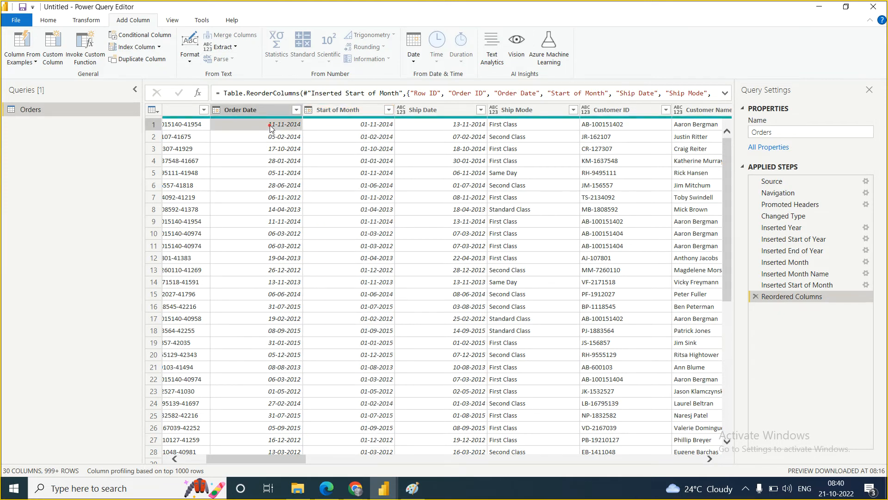
{"action": "left_click", "coordinate": [366, 128]}
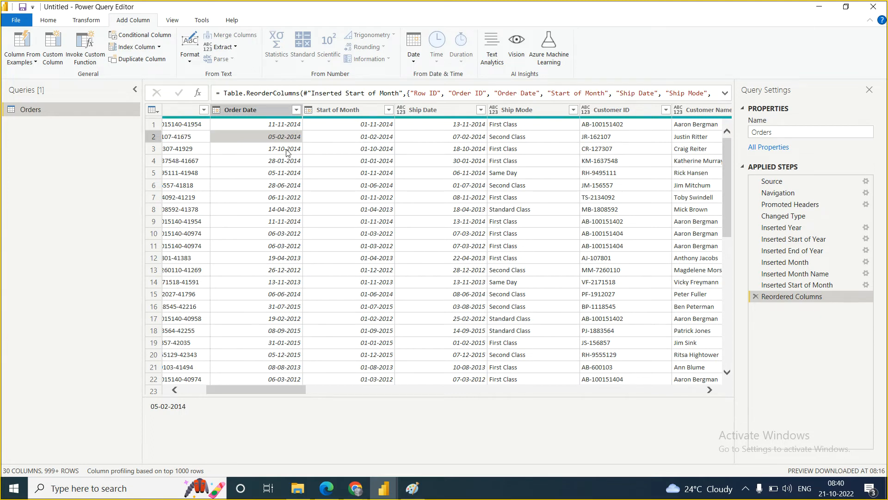
{"action": "left_click", "coordinate": [286, 149]}
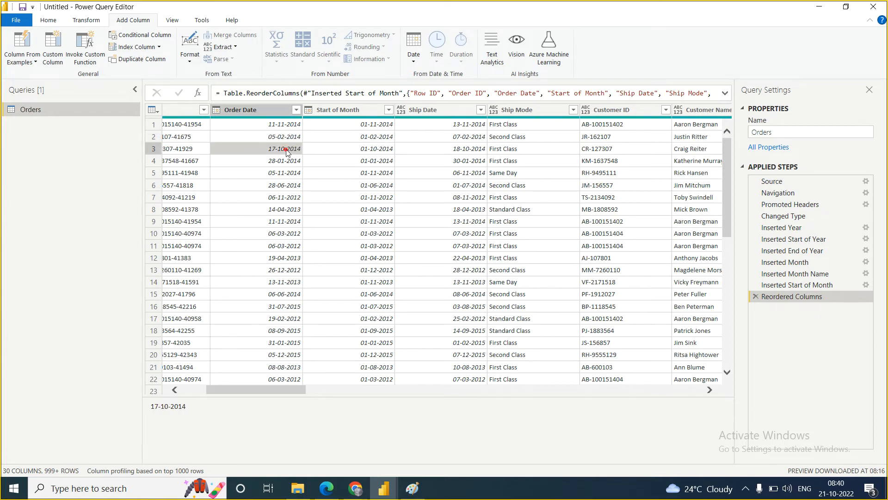
{"action": "left_click", "coordinate": [368, 150]}
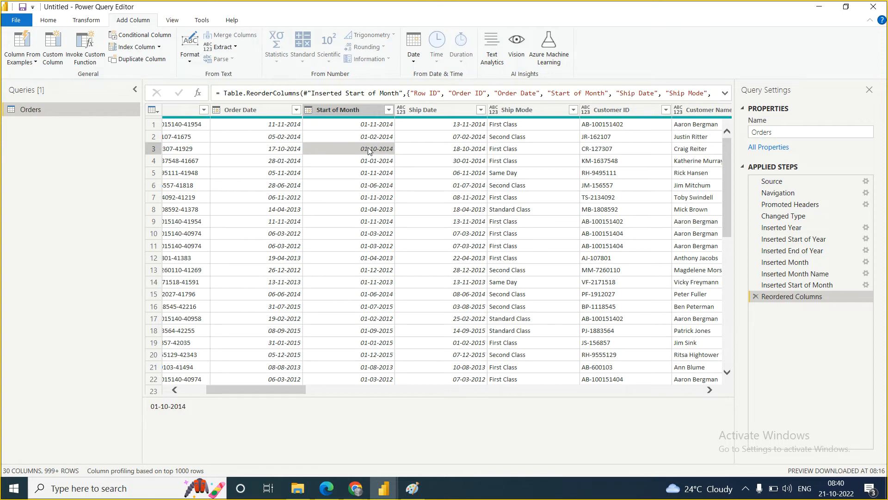
Add a Days in Month column from the Order Date column.
{"action": "left_click", "coordinate": [245, 113]}
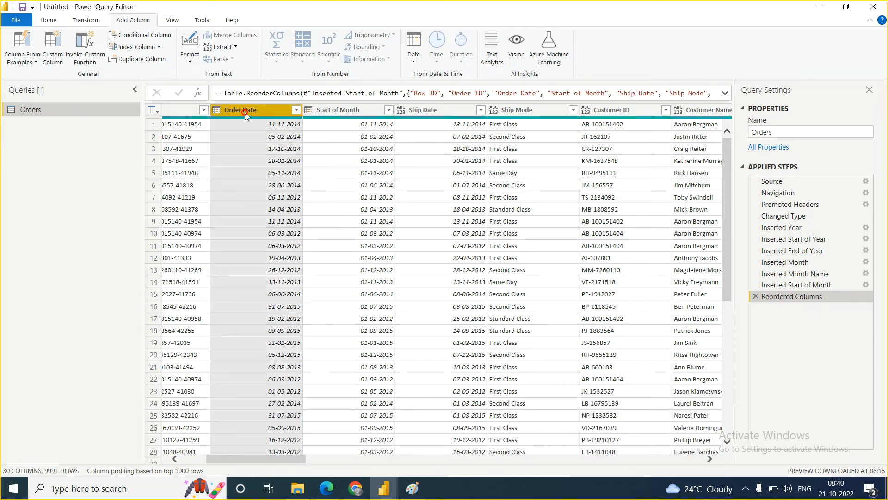
{"action": "left_click", "coordinate": [414, 65]}
{"action": "mouse_move", "coordinate": [451, 126]}
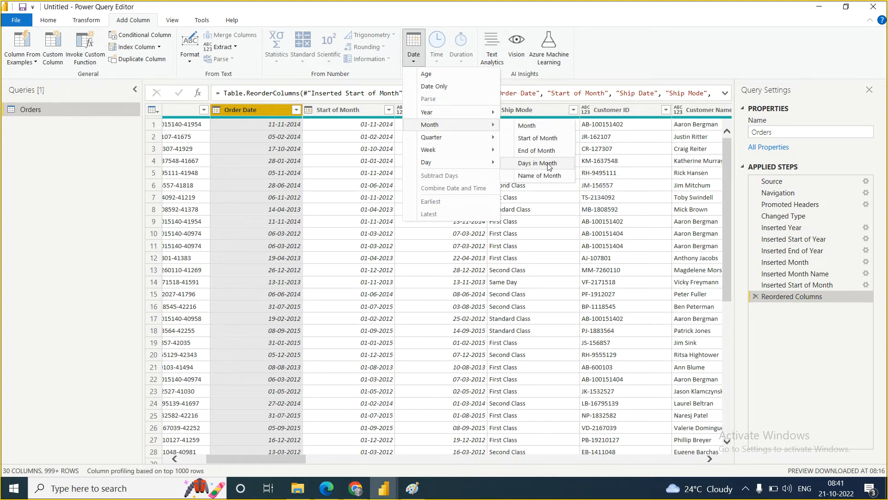
{"action": "left_click", "coordinate": [531, 165]}
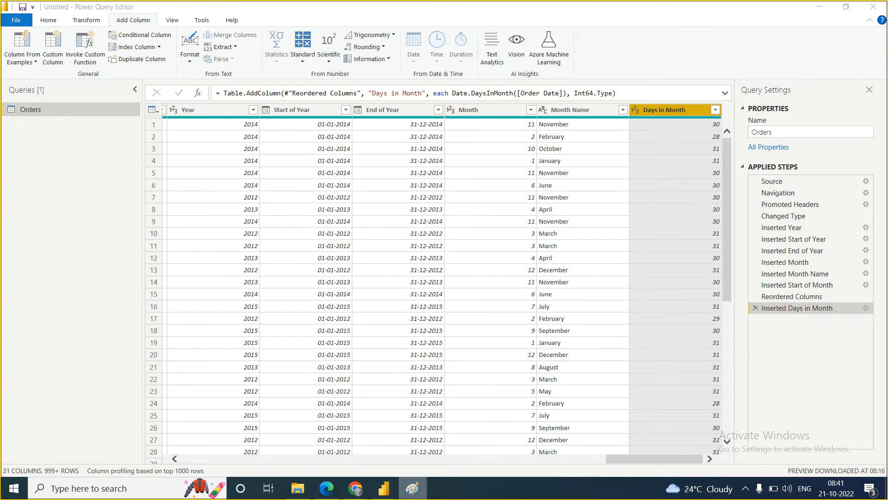
Switch to Paint and place a copy of the dates 11/11/1993 and 02/02/2021 to the right of the "2 feb" text.
{"action": "left_click", "coordinate": [409, 493]}
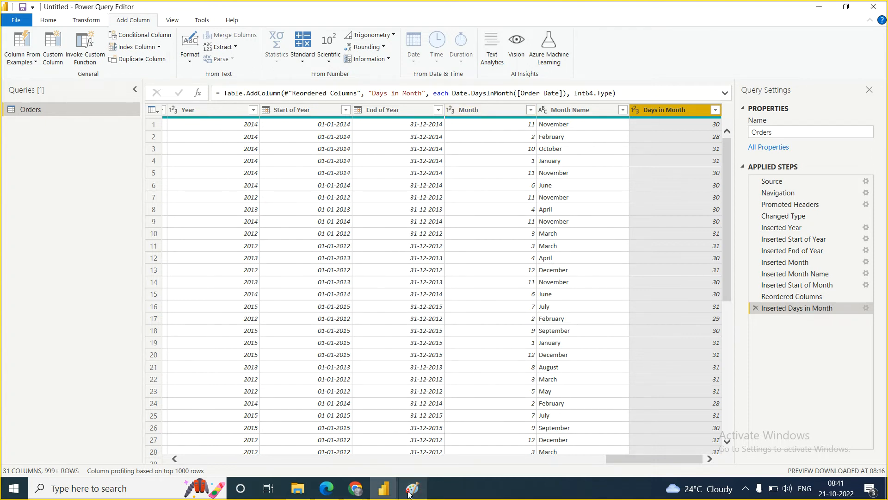
{"action": "left_click", "coordinate": [409, 493]}
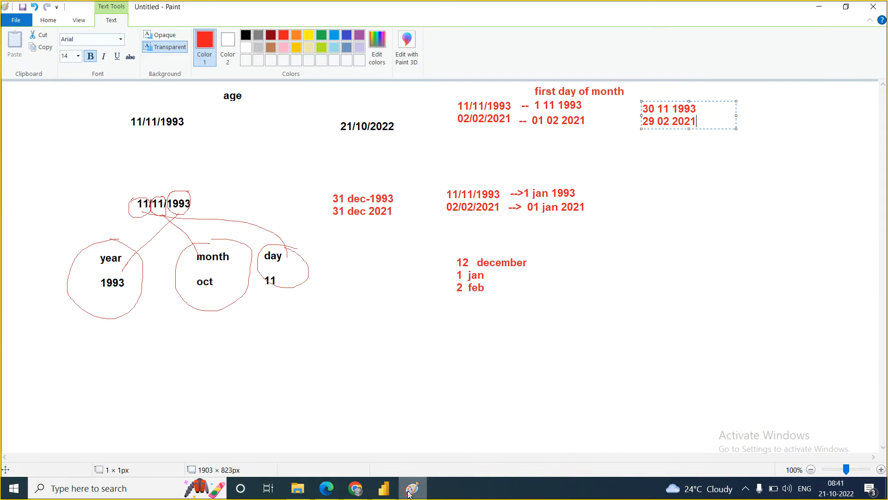
{"action": "left_click", "coordinate": [643, 204]}
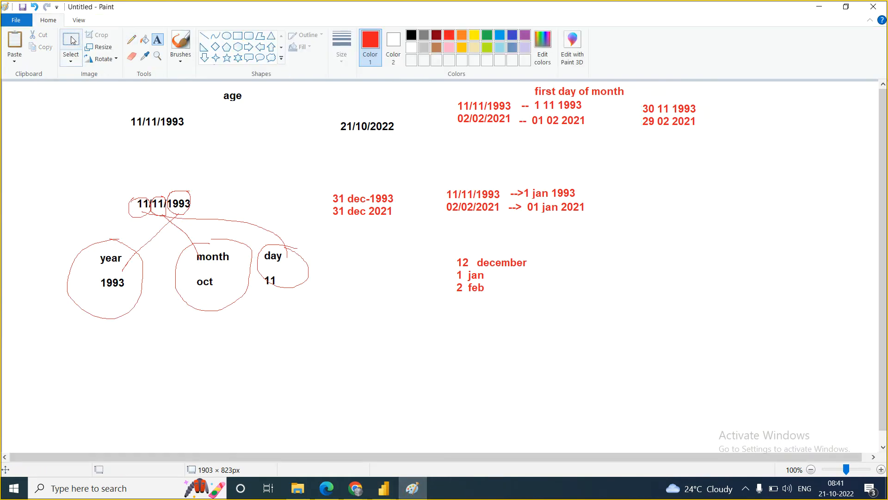
{"action": "left_click", "coordinate": [71, 40]}
{"action": "left_click_drag", "start_coordinate": [451, 95], "coordinate": [519, 130]}
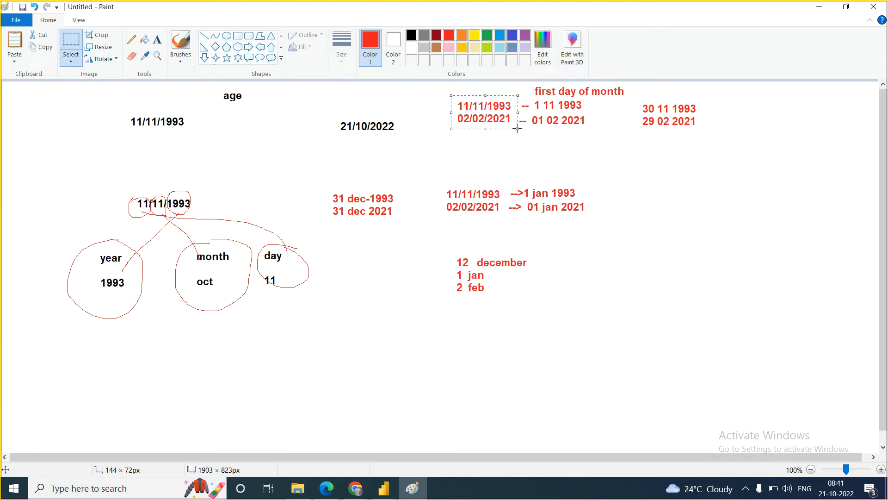
{"action": "key", "text": "ctrl+c"}
{"action": "key", "text": "ctrl+v"}
{"action": "key", "text": "Delete"}
{"action": "left_click_drag", "start_coordinate": [352, 165], "coordinate": [642, 293]}
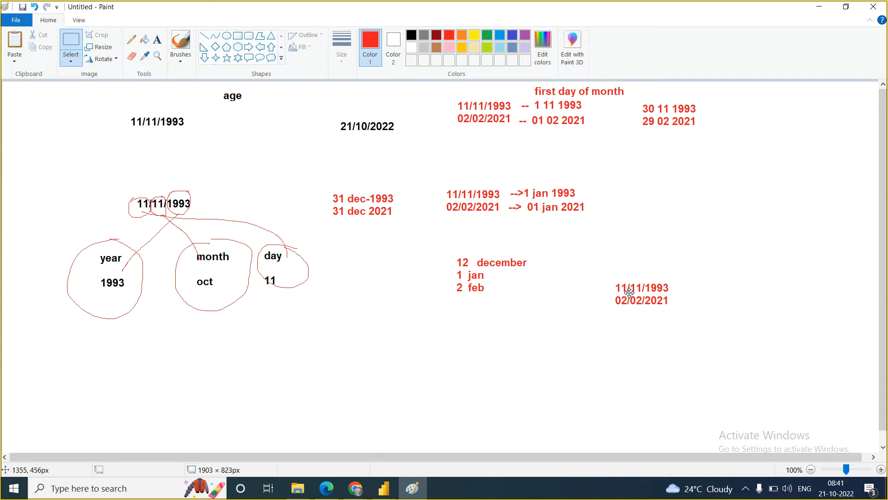
Check November's length in the system calendar and write 30 in red beside the lower copy of 11/11/1993.
{"action": "left_click", "coordinate": [686, 288]}
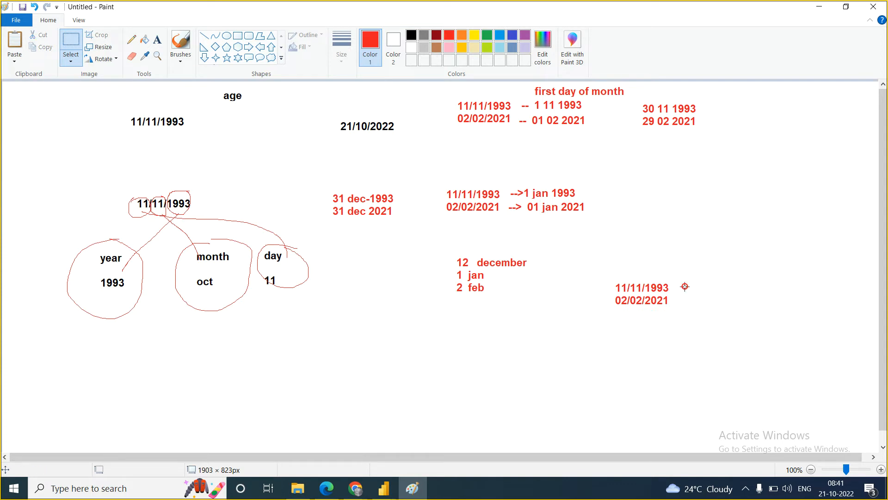
{"action": "left_click", "coordinate": [157, 44]}
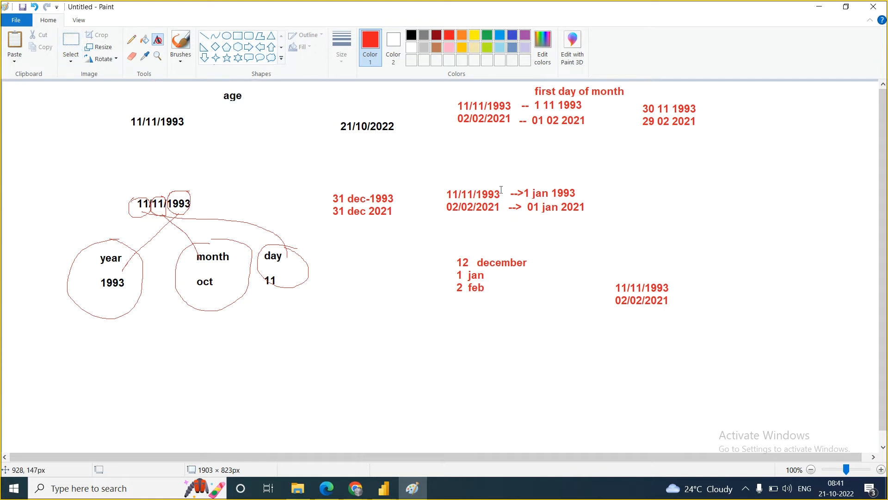
{"action": "left_click", "coordinate": [680, 286]}
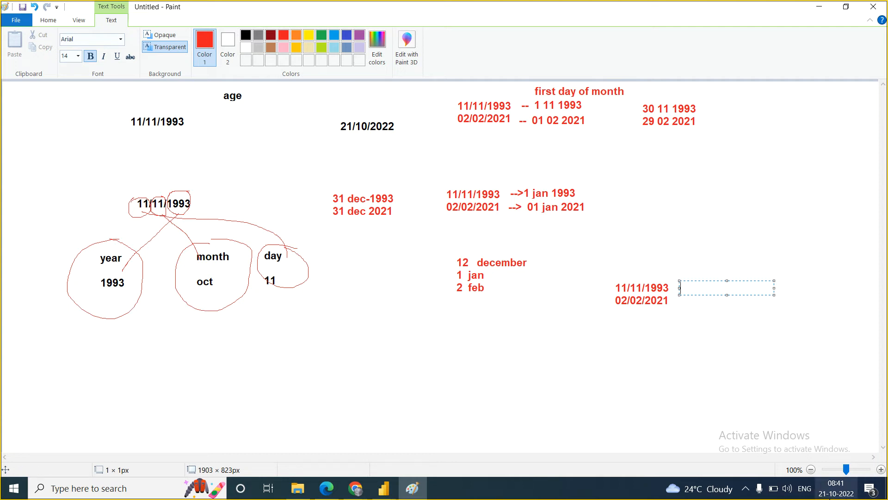
{"action": "left_click", "coordinate": [829, 494]}
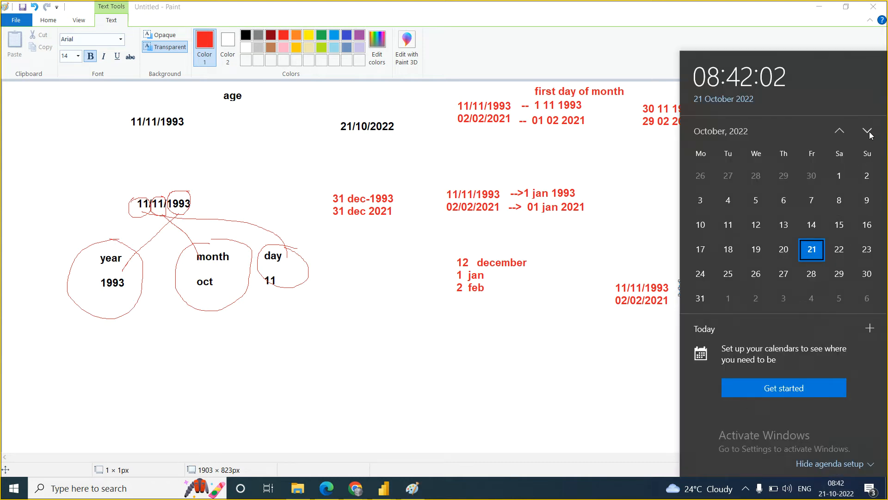
{"action": "left_click", "coordinate": [869, 133]}
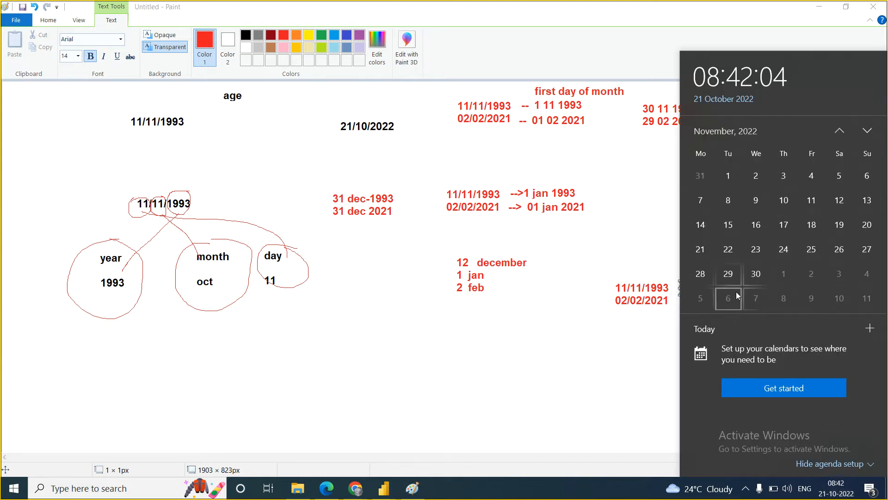
{"action": "left_click", "coordinate": [609, 306]}
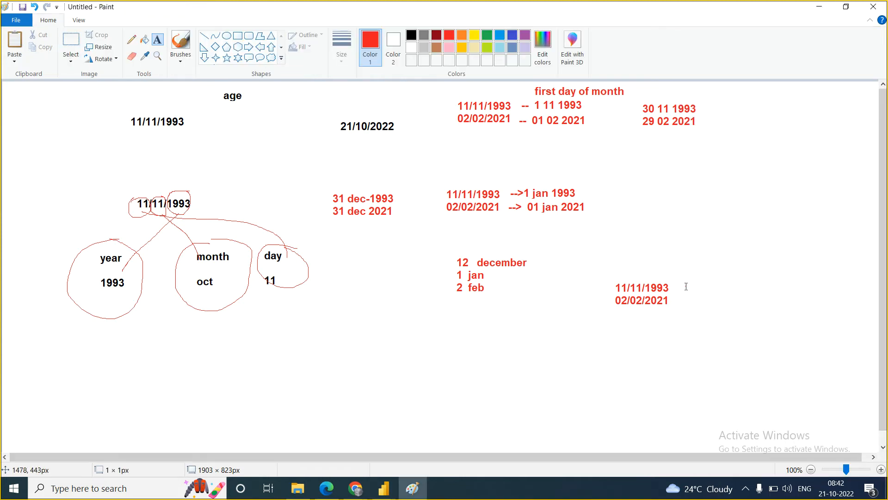
{"action": "left_click", "coordinate": [686, 286]}
{"action": "type", "text": "30"}
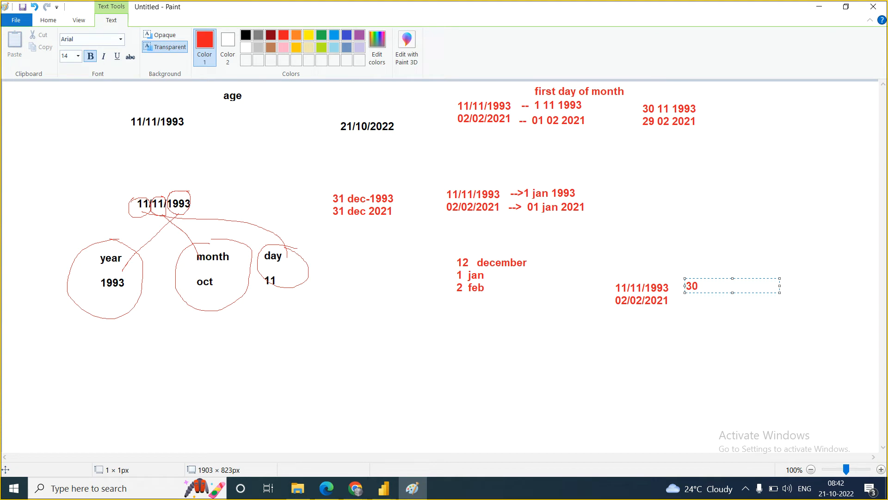
Look up February 2021 in the system calendar and write 28 beside the lower copy of 02/02/2021.
{"action": "left_click", "coordinate": [689, 304]}
{"action": "left_click", "coordinate": [688, 303]}
{"action": "type", "text": "29"}
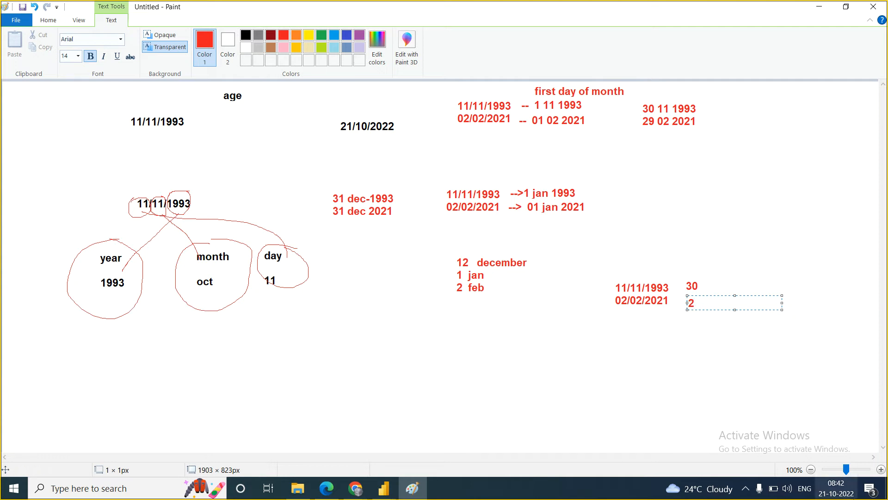
{"action": "left_click", "coordinate": [843, 488]}
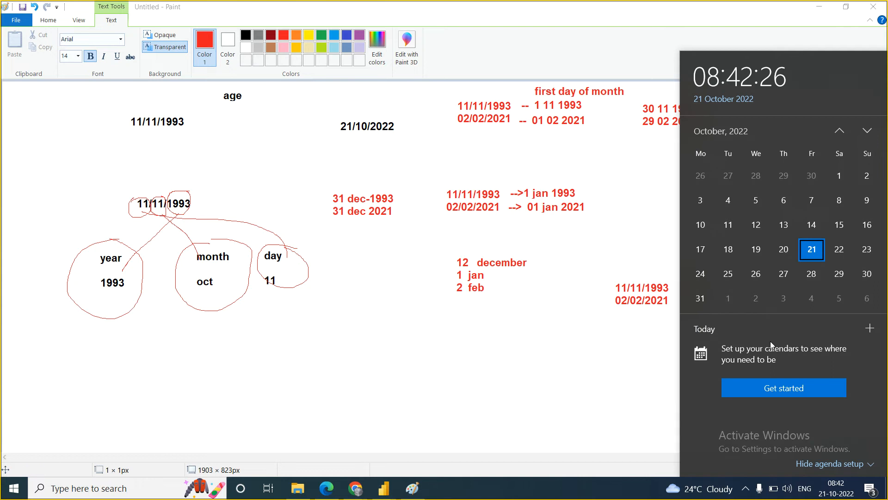
{"action": "left_click", "coordinate": [721, 132]}
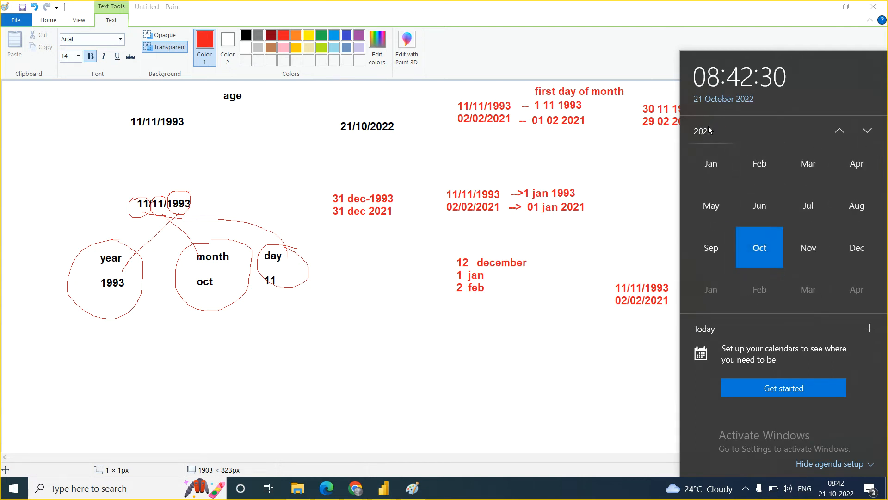
{"action": "left_click", "coordinate": [710, 130]}
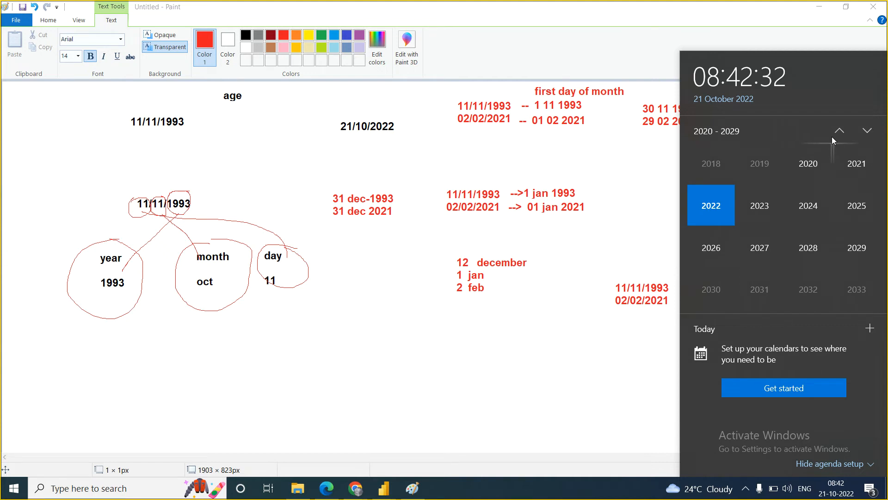
{"action": "left_click", "coordinate": [856, 164]}
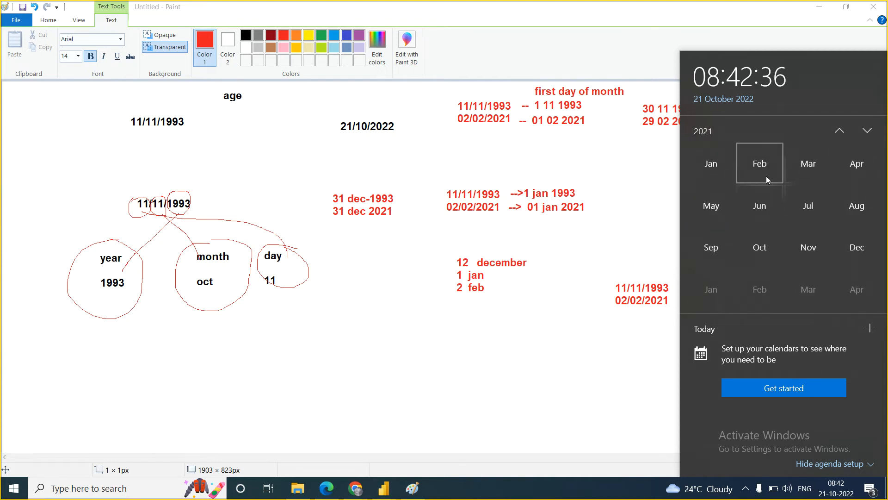
{"action": "left_click", "coordinate": [759, 174]}
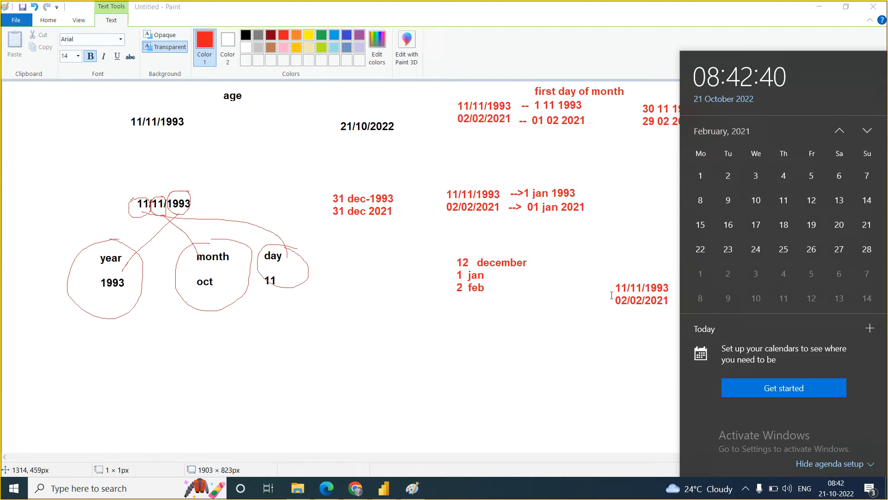
{"action": "left_click", "coordinate": [626, 306]}
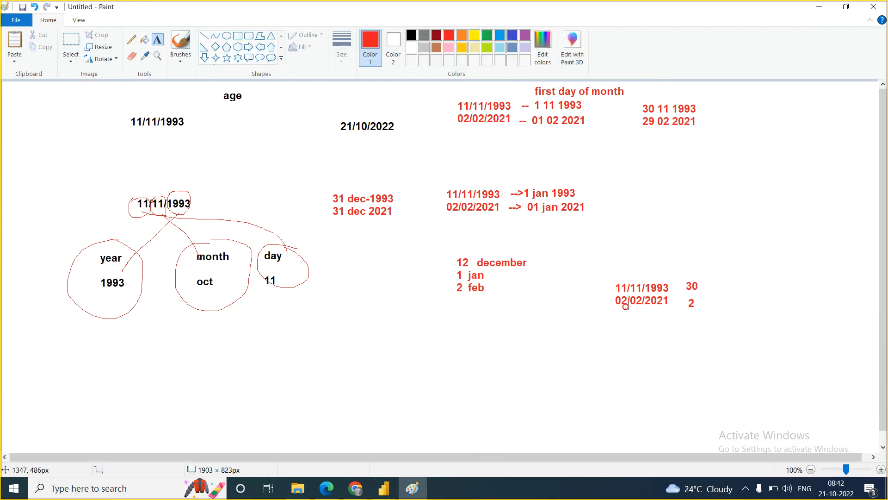
{"action": "left_click", "coordinate": [695, 296]}
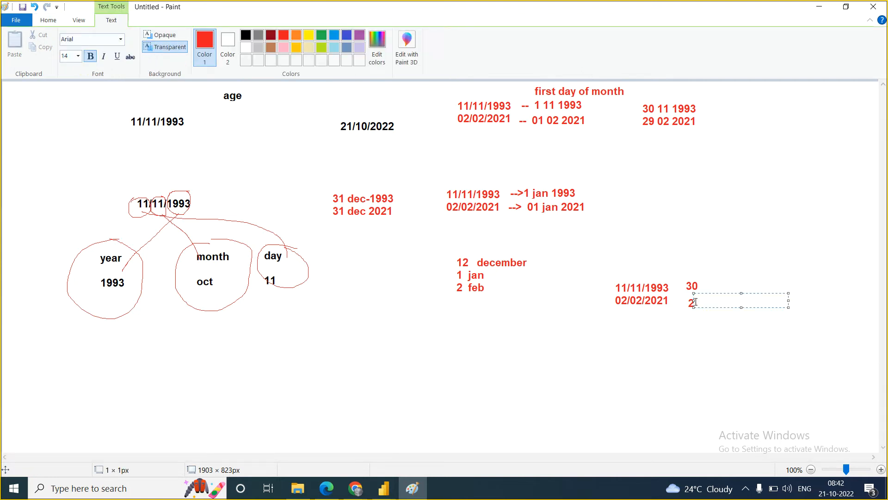
{"action": "type", "text": "8"}
{"action": "left_click", "coordinate": [640, 366]}
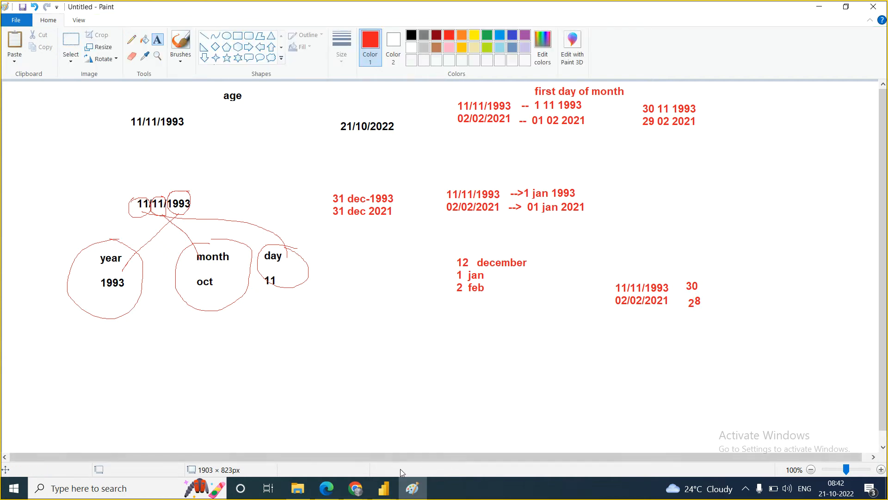
Switch to the Power Query Editor, review the Days in Month column, and show the Quarter date options for Order Date.
{"action": "left_click", "coordinate": [389, 491]}
{"action": "left_click", "coordinate": [439, 444]}
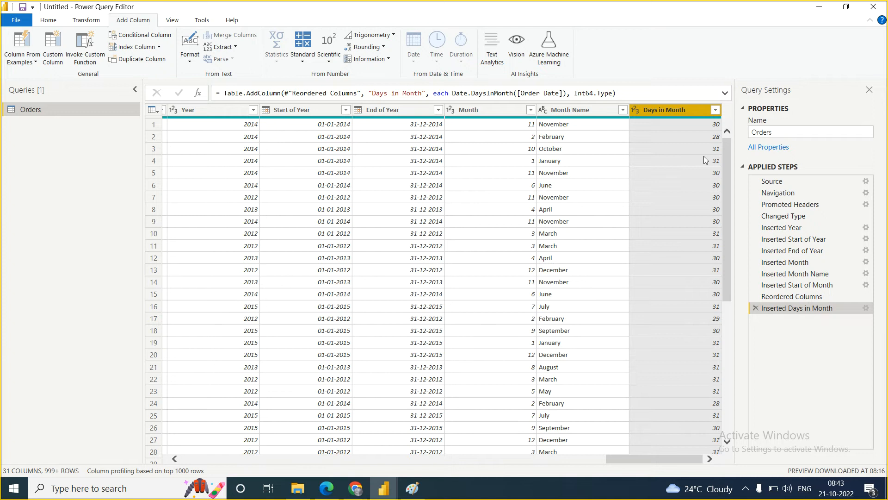
{"action": "left_click", "coordinate": [627, 459]}
{"action": "left_click_drag", "start_coordinate": [369, 481], "coordinate": [152, 460]}
{"action": "left_click", "coordinate": [377, 109]}
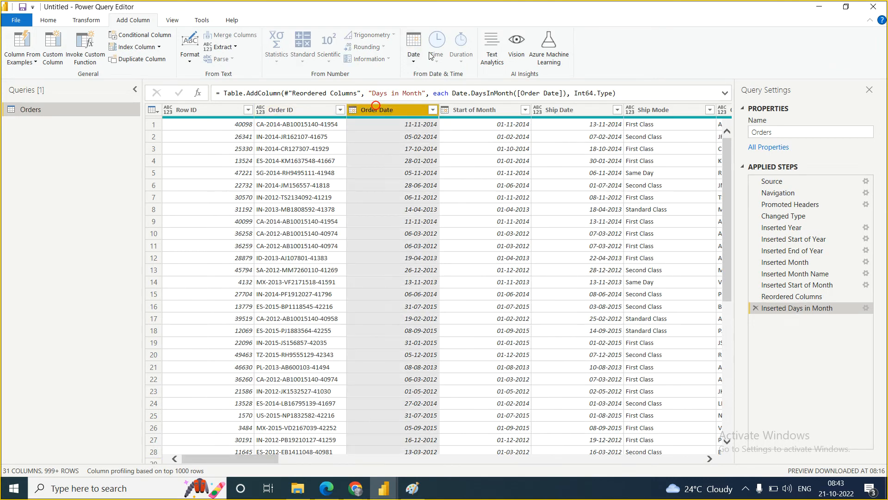
{"action": "left_click", "coordinate": [414, 64]}
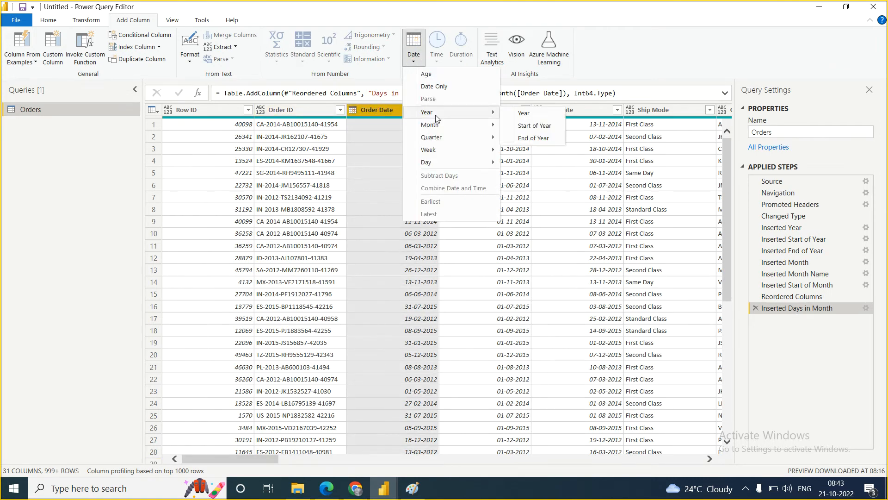
{"action": "mouse_move", "coordinate": [451, 129]}
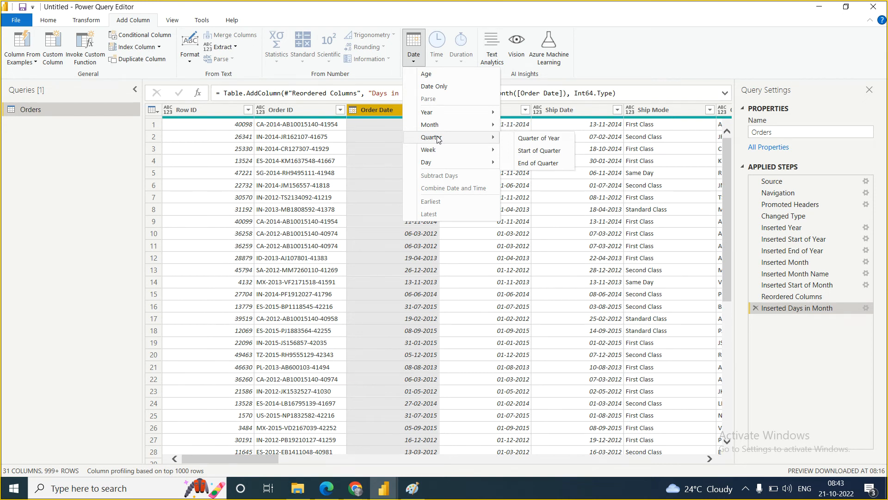
Switch to Paint and delete the age, year, month, day and 31 dec notes as one block.
{"action": "left_click", "coordinate": [413, 488]}
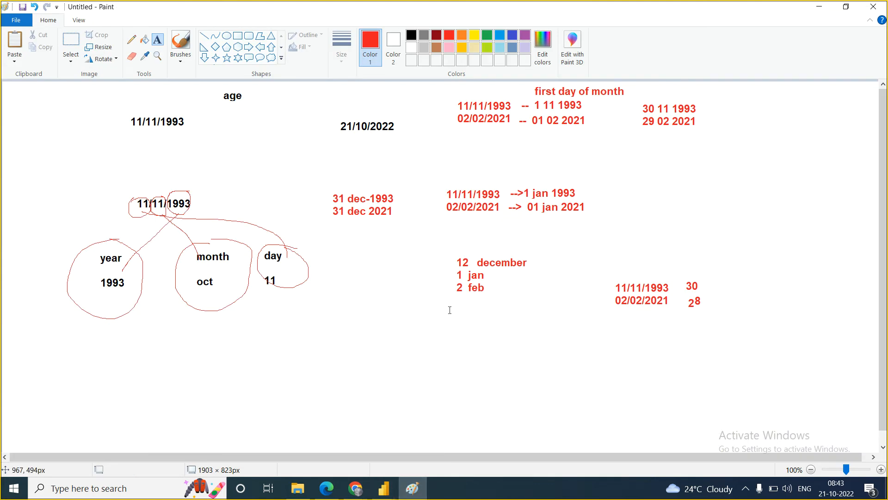
{"action": "left_click", "coordinate": [219, 355]}
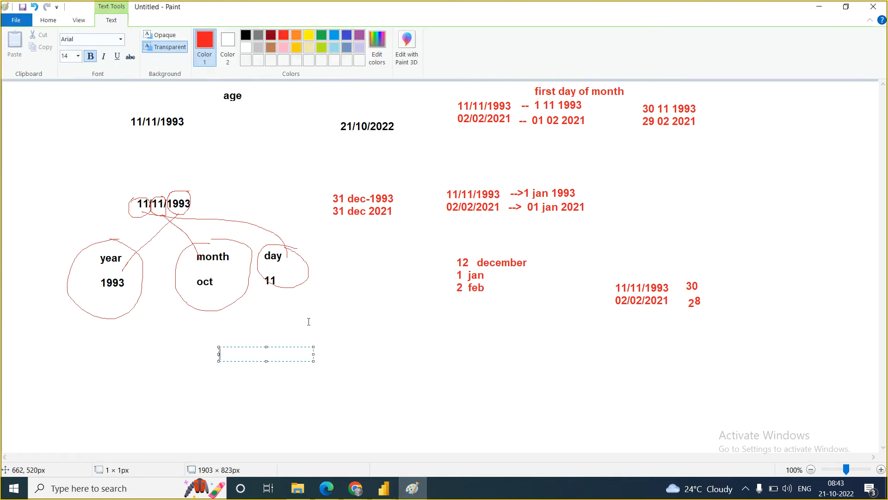
{"action": "left_click", "coordinate": [335, 237]}
{"action": "left_click", "coordinate": [335, 238]}
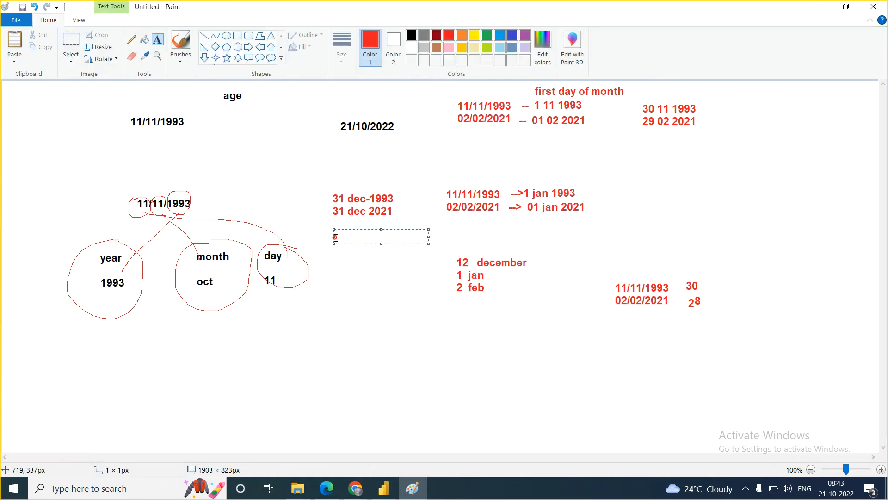
{"action": "left_click", "coordinate": [117, 156]}
{"action": "left_click", "coordinate": [67, 38]}
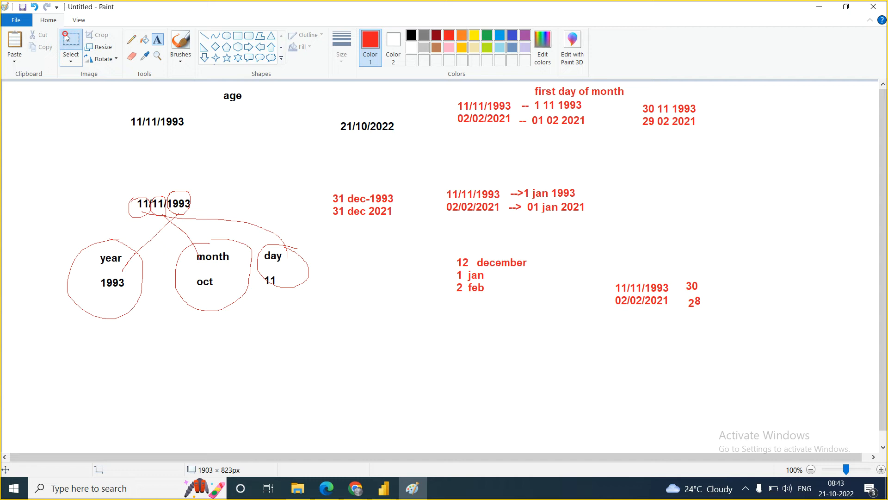
{"action": "left_click_drag", "start_coordinate": [46, 88], "coordinate": [422, 343]}
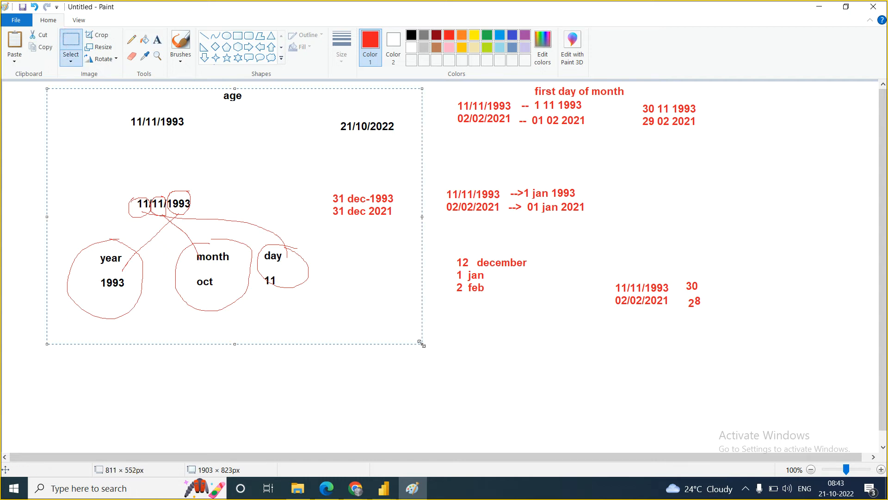
{"action": "key", "text": "Delete"}
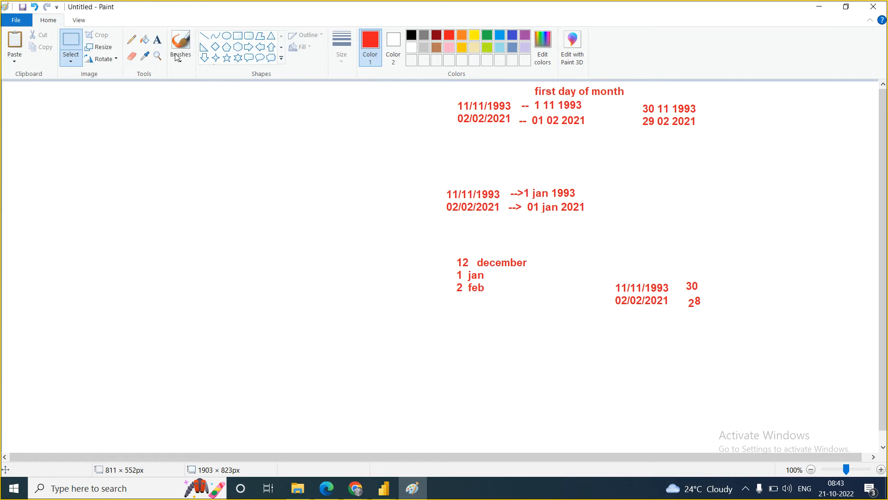
Write the months jan, feb, mar, apr, may, june, jully, aug, sept, oct, nov and dec as a vertical list in the cleared area.
{"action": "left_click", "coordinate": [158, 43]}
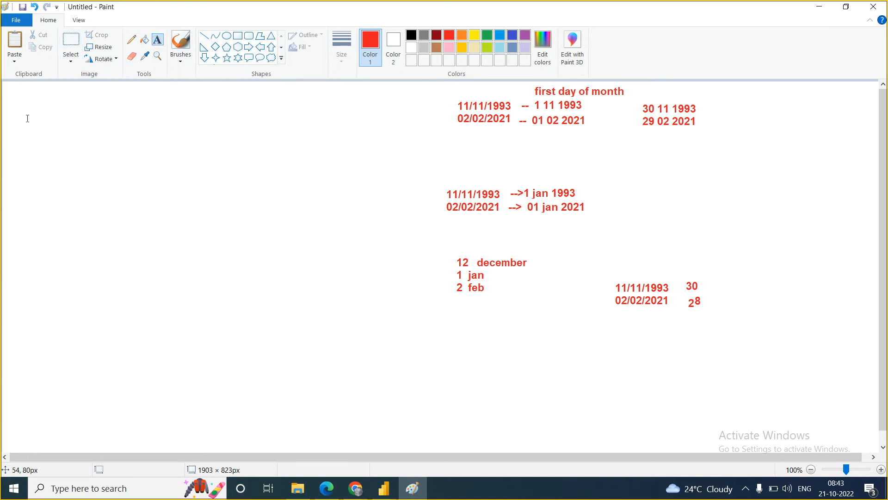
{"action": "left_click", "coordinate": [26, 117]}
{"action": "type", "text": "jan"}
{"action": "key", "text": "Return"}
{"action": "type", "text": "feb"}
{"action": "key", "text": "Return"}
{"action": "type", "text": "mar"}
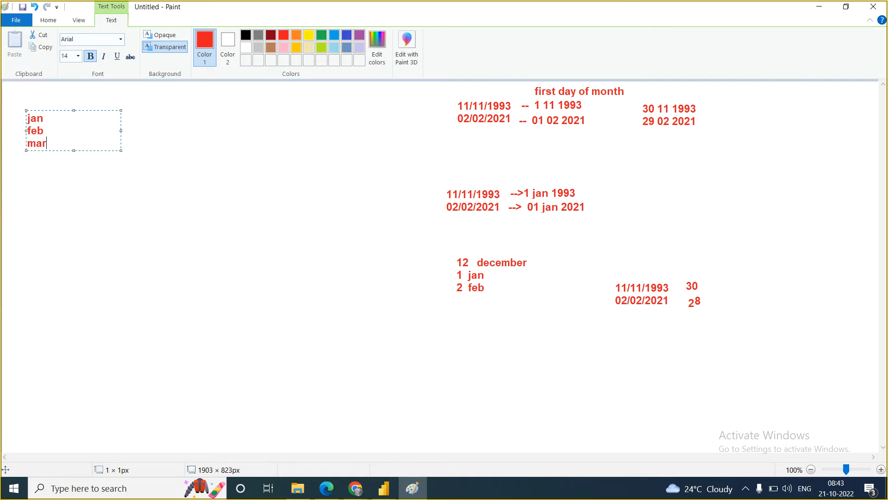
{"action": "key", "text": "Return"}
{"action": "type", "text": "apr"}
{"action": "key", "text": "Return"}
{"action": "type", "text": "may"}
{"action": "key", "text": "Return"}
{"action": "type", "text": "june"}
{"action": "key", "text": "Return"}
{"action": "type", "text": "jully"}
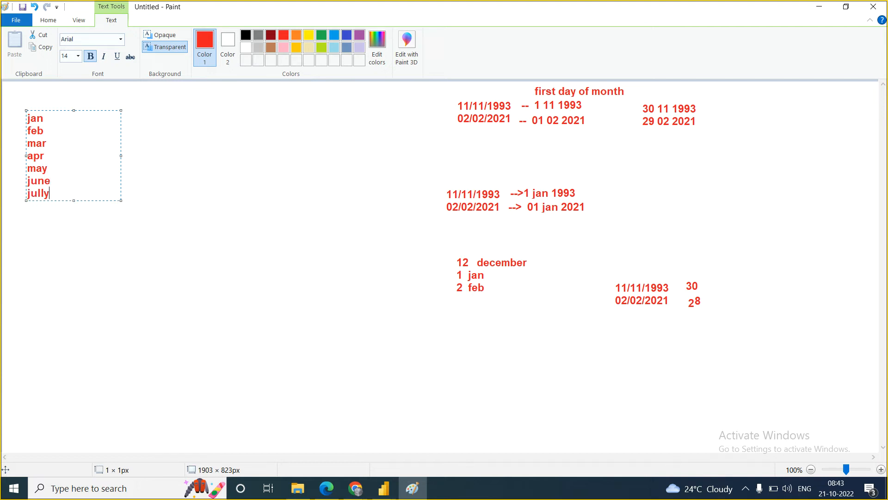
{"action": "key", "text": "Return"}
{"action": "type", "text": "aug"}
{"action": "key", "text": "Return"}
{"action": "type", "text": "sept"}
{"action": "key", "text": "Return"}
{"action": "type", "text": "oct"}
{"action": "key", "text": "Return"}
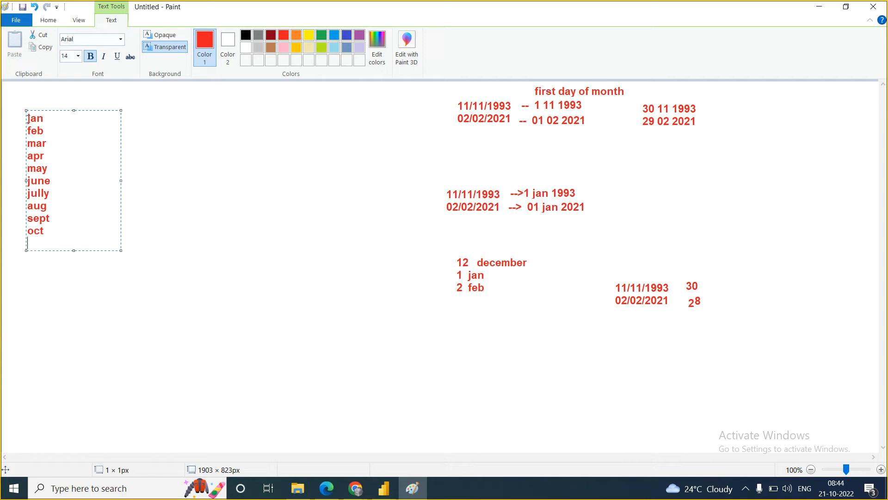
{"action": "type", "text": "nov"}
{"action": "key", "text": "Return"}
{"action": "type", "text": "dec"}
{"action": "left_click", "coordinate": [34, 303]}
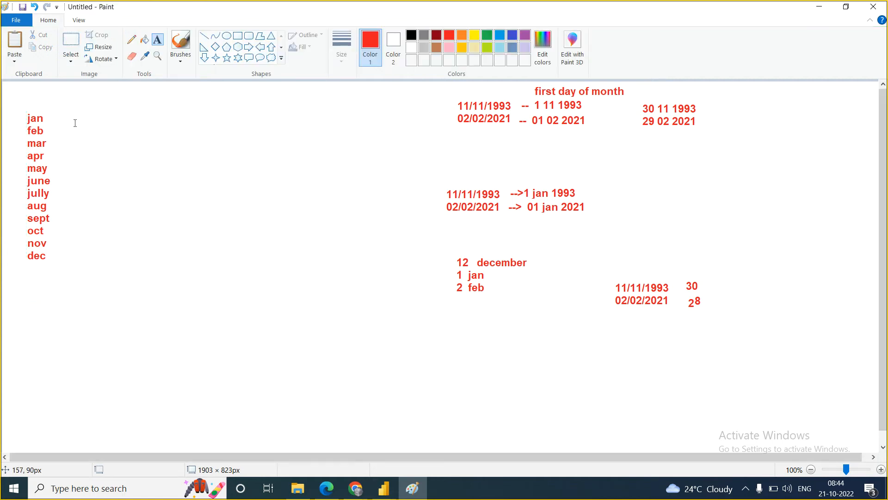
Bracket the month list into groups of three with the blue pencil and number the groups 1, 2, 3 and 4.
{"action": "left_click", "coordinate": [132, 40]}
{"action": "left_click", "coordinate": [410, 36]}
{"action": "left_click", "coordinate": [512, 37]}
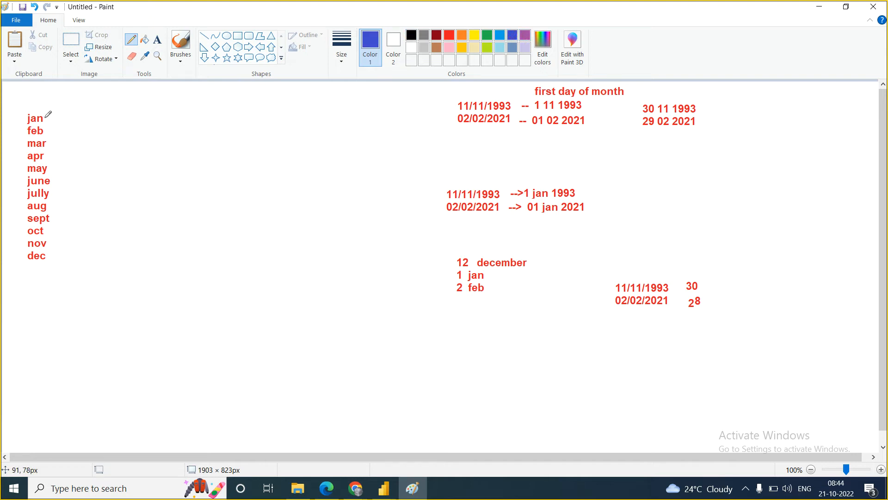
{"action": "mouse_move", "coordinate": [44, 118]}
{"action": "left_mouse_down"}
{"action": "mouse_move", "coordinate": [59, 118]}
{"action": "mouse_move", "coordinate": [66, 130]}
{"action": "mouse_move", "coordinate": [48, 144]}
{"action": "mouse_move", "coordinate": [76, 122]}
{"action": "left_mouse_up"}
{"action": "mouse_move", "coordinate": [44, 155]}
{"action": "left_mouse_down"}
{"action": "mouse_move", "coordinate": [68, 159]}
{"action": "mouse_move", "coordinate": [48, 182]}
{"action": "mouse_move", "coordinate": [102, 149]}
{"action": "left_mouse_up"}
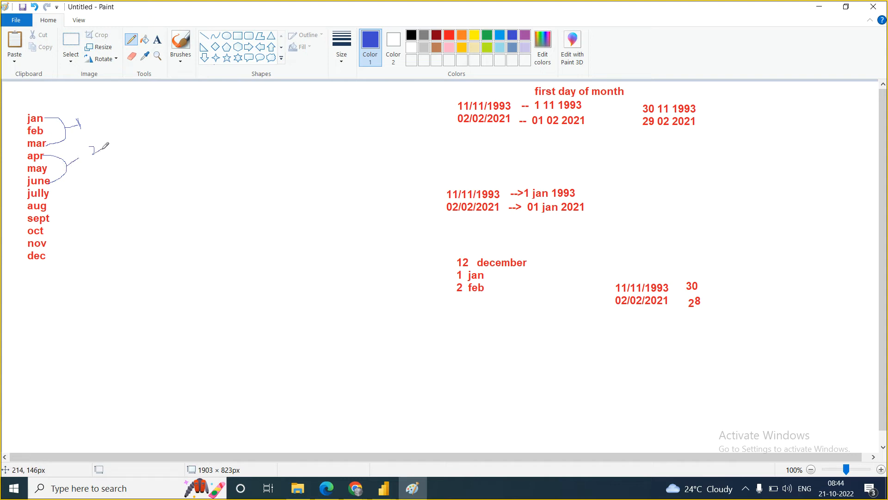
{"action": "mouse_move", "coordinate": [49, 191]}
{"action": "left_mouse_down"}
{"action": "mouse_move", "coordinate": [59, 193]}
{"action": "mouse_move", "coordinate": [60, 212]}
{"action": "mouse_move", "coordinate": [47, 221]}
{"action": "mouse_move", "coordinate": [106, 178]}
{"action": "mouse_move", "coordinate": [98, 190]}
{"action": "left_mouse_up"}
{"action": "mouse_move", "coordinate": [46, 230]}
{"action": "left_mouse_down"}
{"action": "mouse_move", "coordinate": [60, 236]}
{"action": "mouse_move", "coordinate": [48, 255]}
{"action": "mouse_move", "coordinate": [104, 207]}
{"action": "mouse_move", "coordinate": [113, 225]}
{"action": "left_mouse_up"}
Switch to the Power Query Editor and show the Quarter of Year date option for Order Date.
{"action": "left_click", "coordinate": [383, 496]}
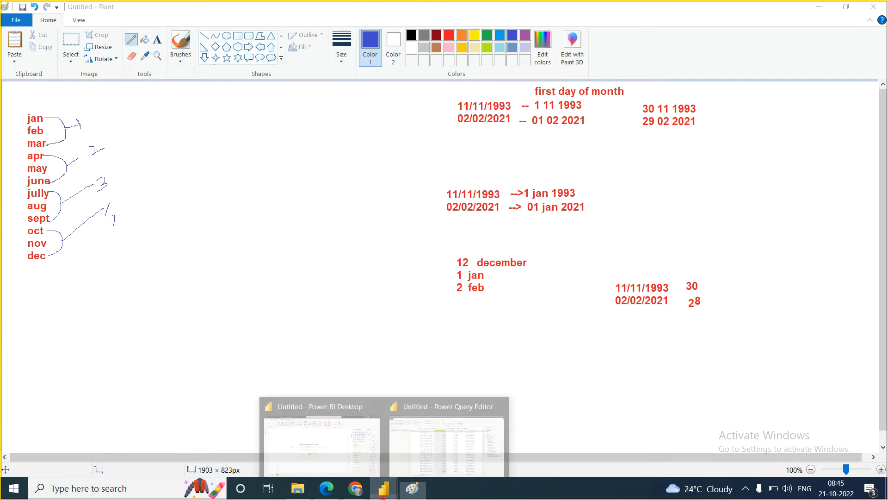
{"action": "left_click", "coordinate": [443, 442]}
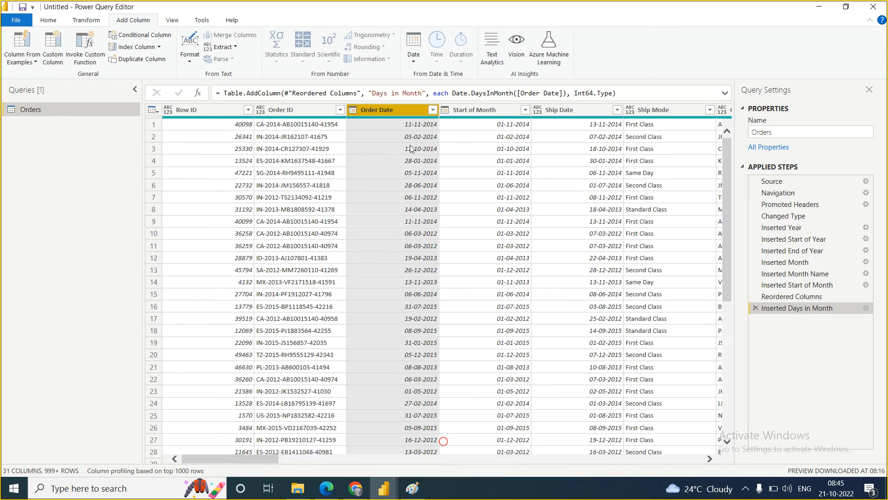
{"action": "left_click", "coordinate": [414, 66]}
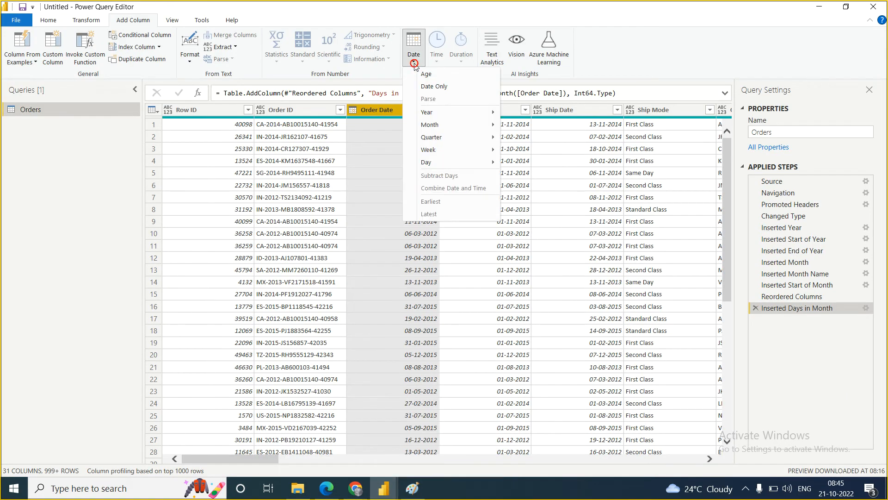
{"action": "mouse_move", "coordinate": [474, 143]}
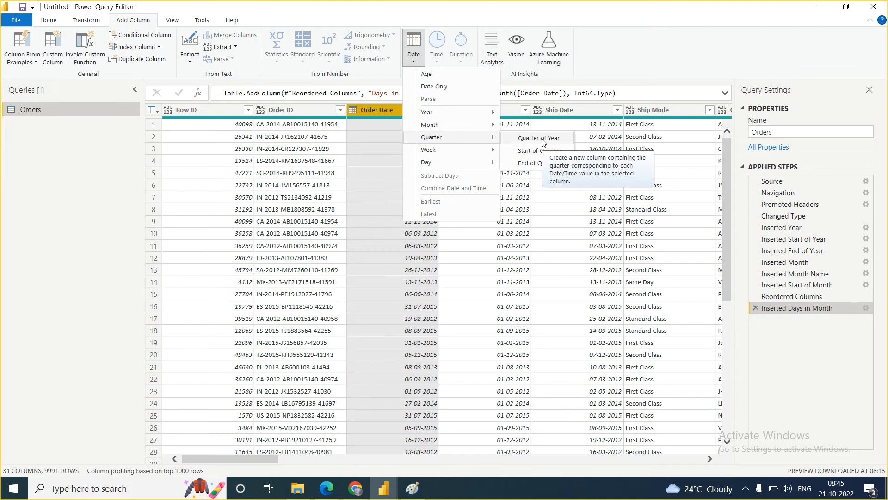
Switch to Paint and copy the 11/11/1993 and 02/02/2021 date pair into the empty area beside the numbered month groups.
{"action": "left_click", "coordinate": [405, 489]}
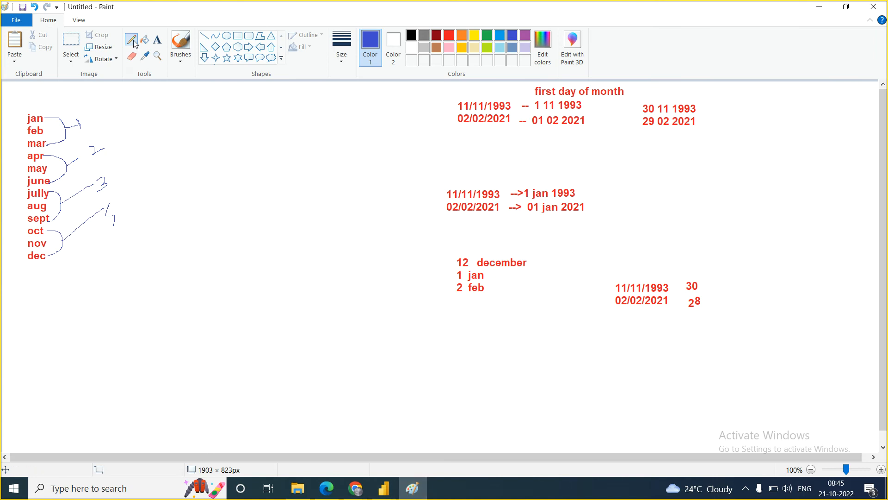
{"action": "left_click", "coordinate": [71, 44]}
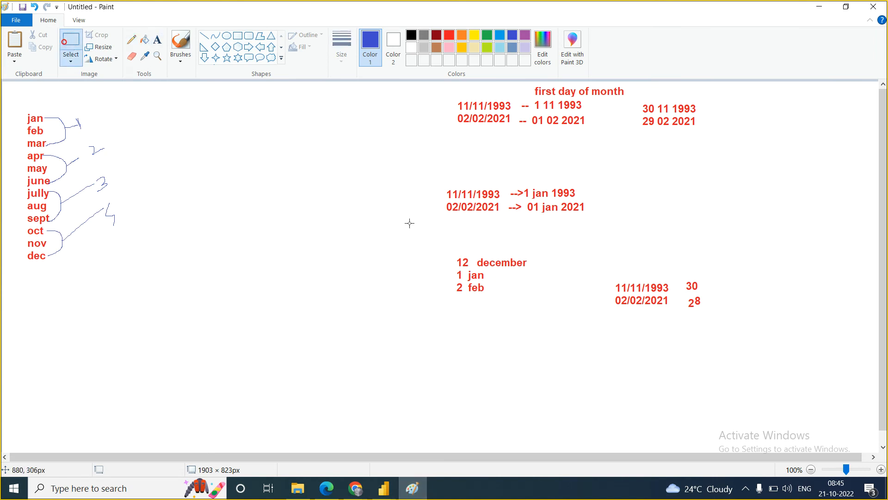
{"action": "left_click_drag", "start_coordinate": [607, 274], "coordinate": [673, 310]}
{"action": "key", "text": "ctrl+c"}
{"action": "key", "text": "ctrl+v"}
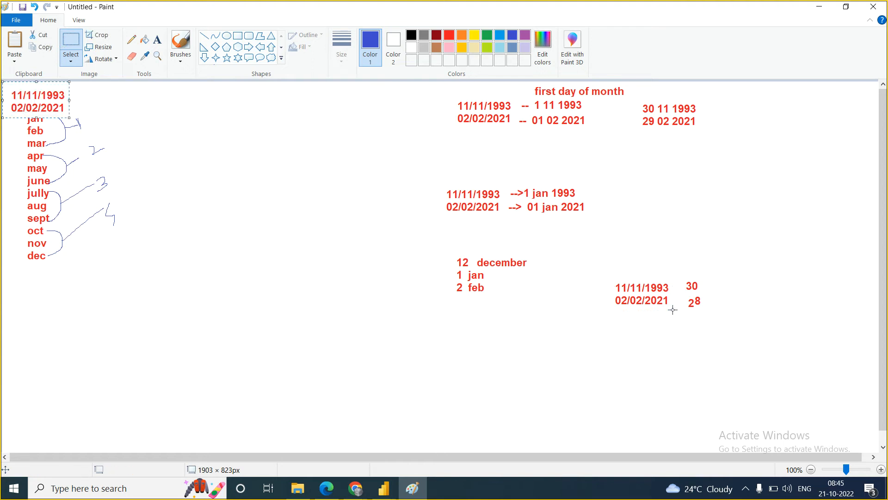
{"action": "left_click_drag", "start_coordinate": [55, 104], "coordinate": [195, 122]}
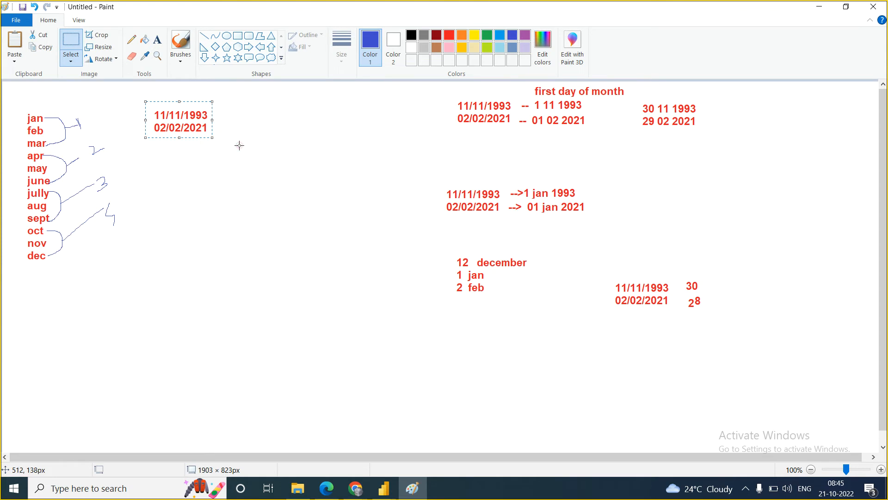
Write the blue notes 4th quarter beside the copied 11/11/1993 and 1st quater beside the copied 02/02/2021.
{"action": "left_click", "coordinate": [157, 43]}
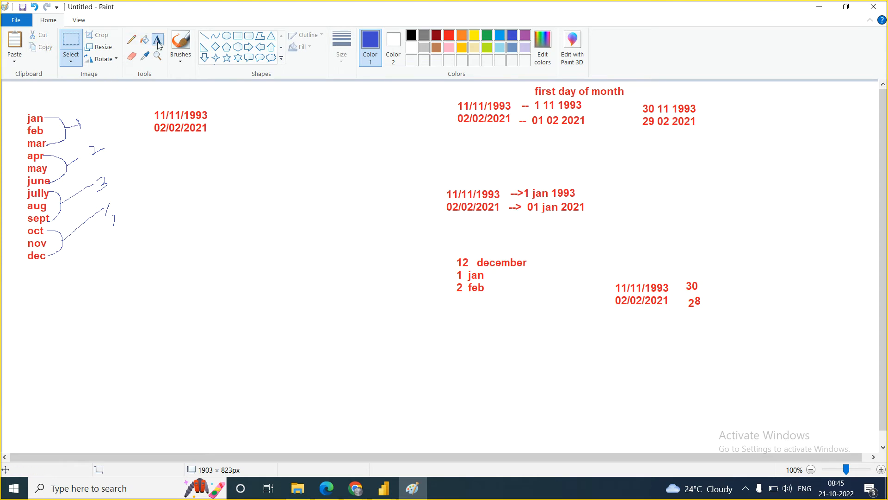
{"action": "left_click", "coordinate": [158, 44]}
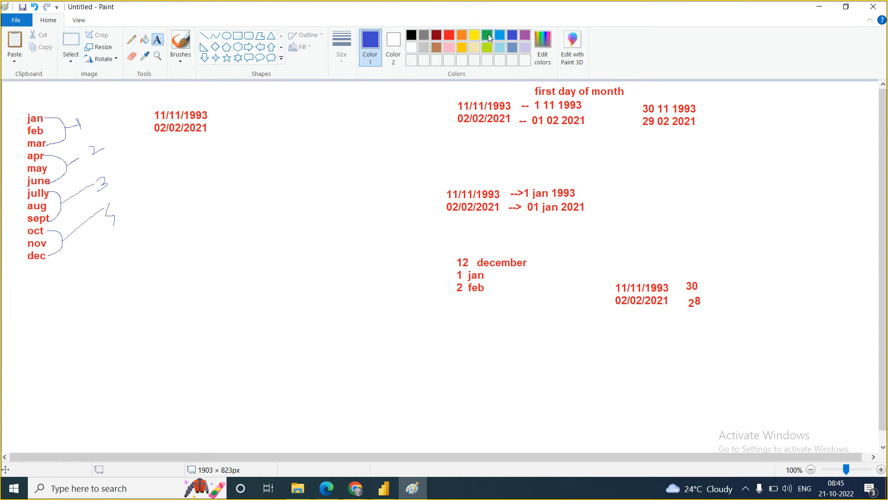
{"action": "left_click", "coordinate": [221, 114]}
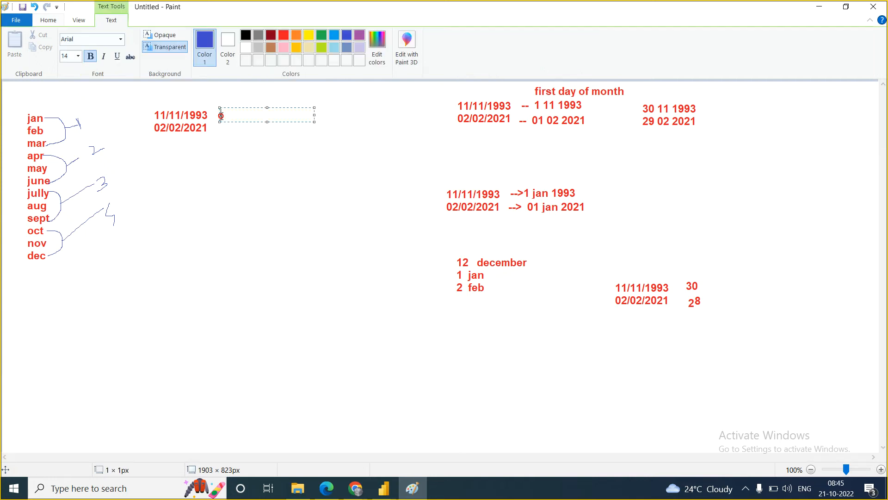
{"action": "type", "text": "4th quarter"}
{"action": "left_click", "coordinate": [221, 130]}
{"action": "left_click", "coordinate": [221, 130]}
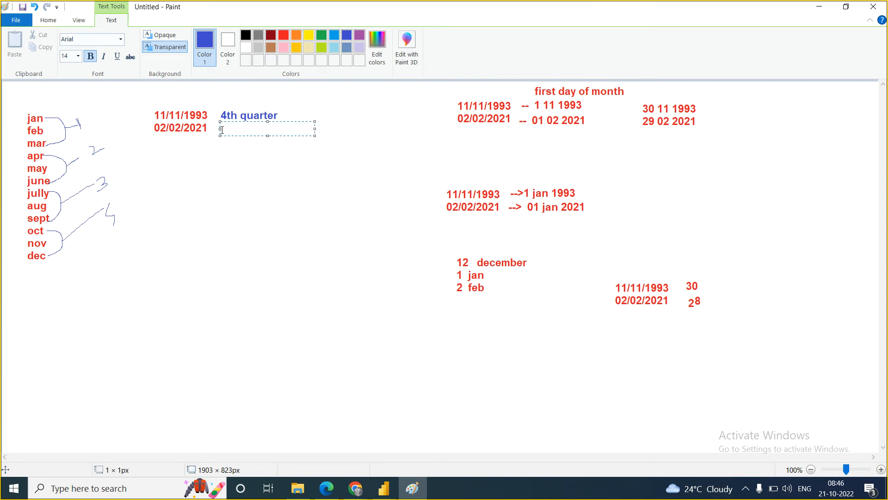
{"action": "type", "text": "1st"}
{"action": "type", "text": "quater"}
Switch to the Power Query Editor and add a Quarter of Year column based on Order Date.
{"action": "left_click", "coordinate": [383, 488]}
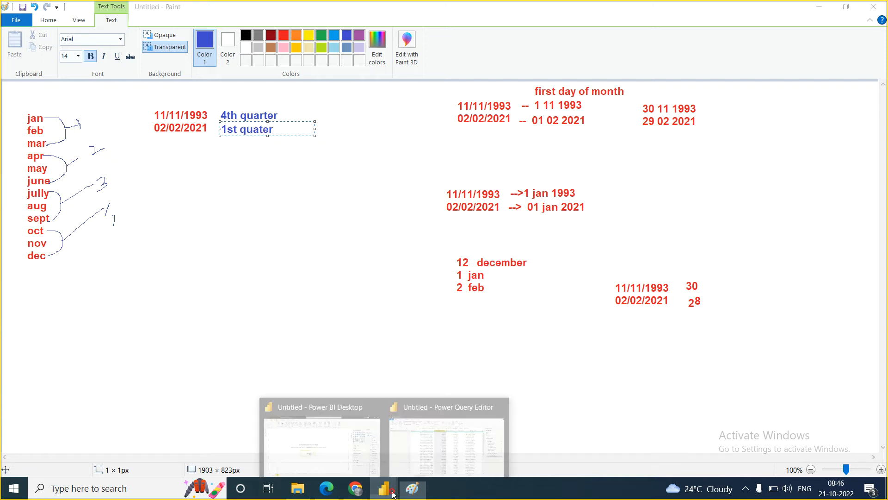
{"action": "left_click", "coordinate": [428, 428]}
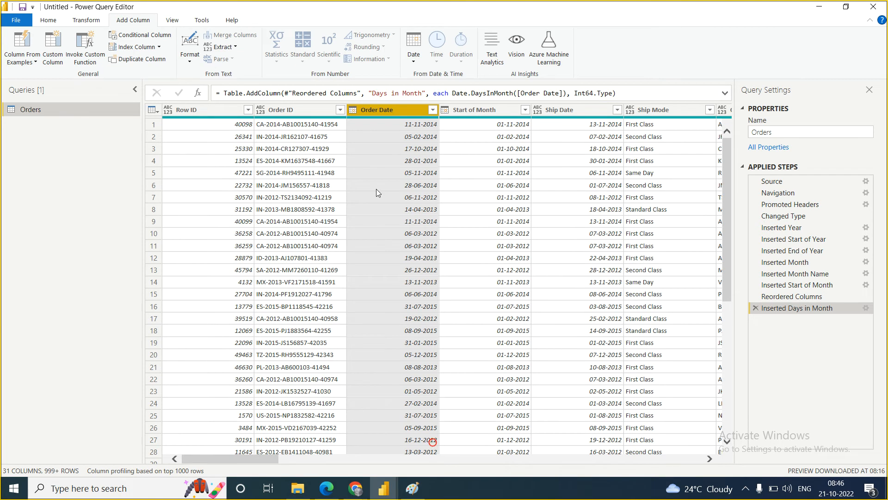
{"action": "left_click", "coordinate": [410, 124]}
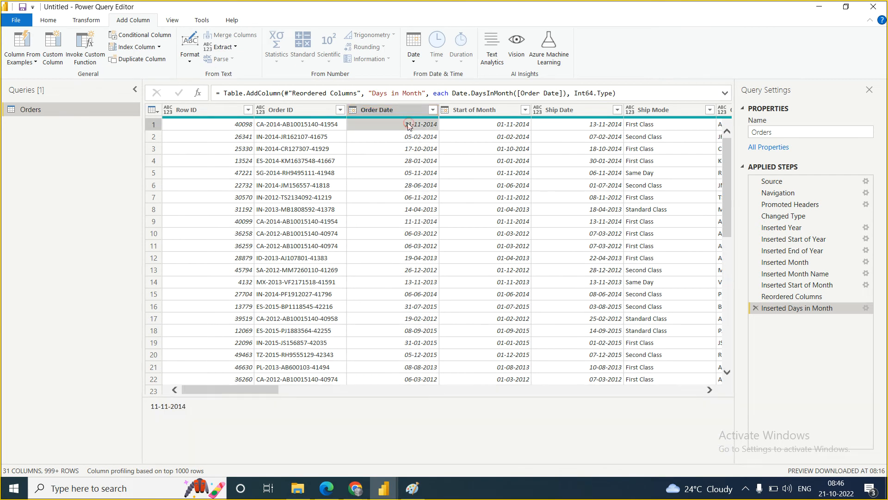
{"action": "left_click", "coordinate": [393, 110]}
{"action": "left_click", "coordinate": [414, 60]}
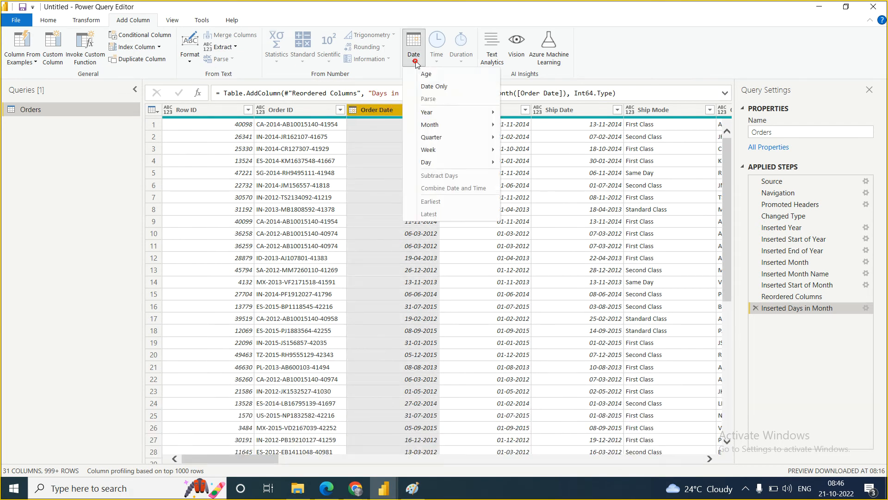
{"action": "mouse_move", "coordinate": [456, 138]}
{"action": "left_click", "coordinate": [540, 140]}
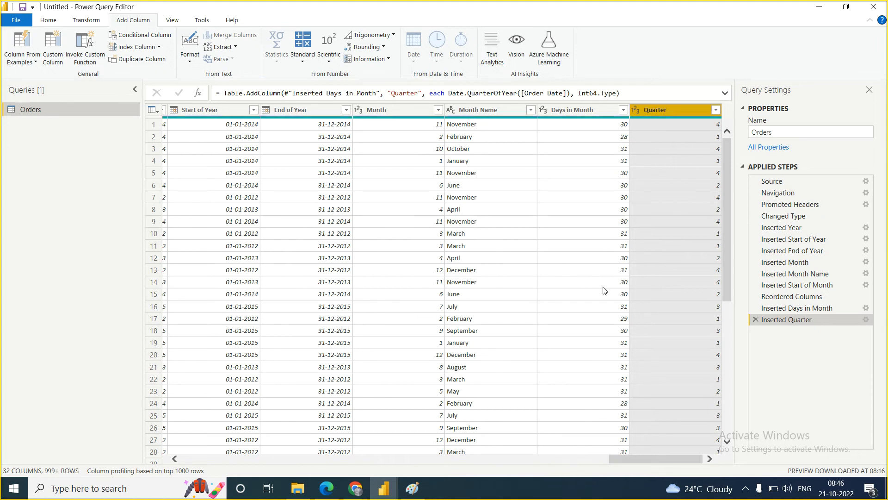
Return to the Order Date column and show the Start of Quarter date option for it.
{"action": "left_click_drag", "start_coordinate": [633, 460], "coordinate": [196, 453]}
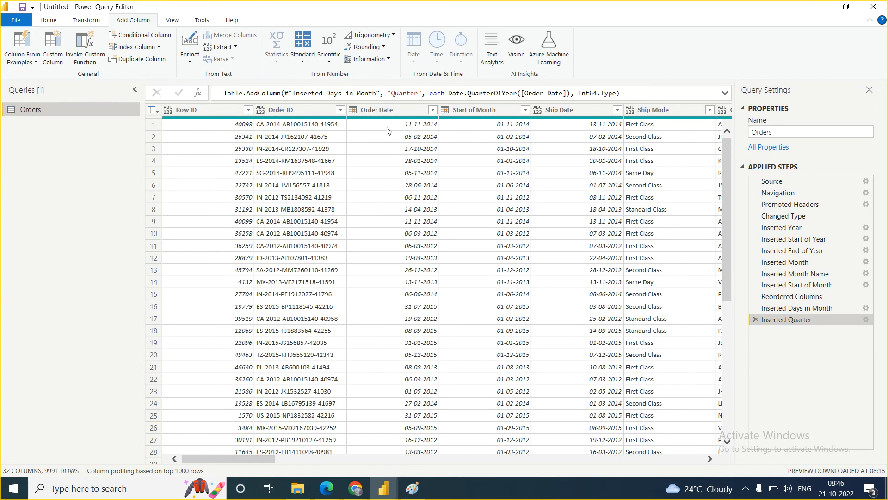
{"action": "left_click", "coordinate": [384, 114]}
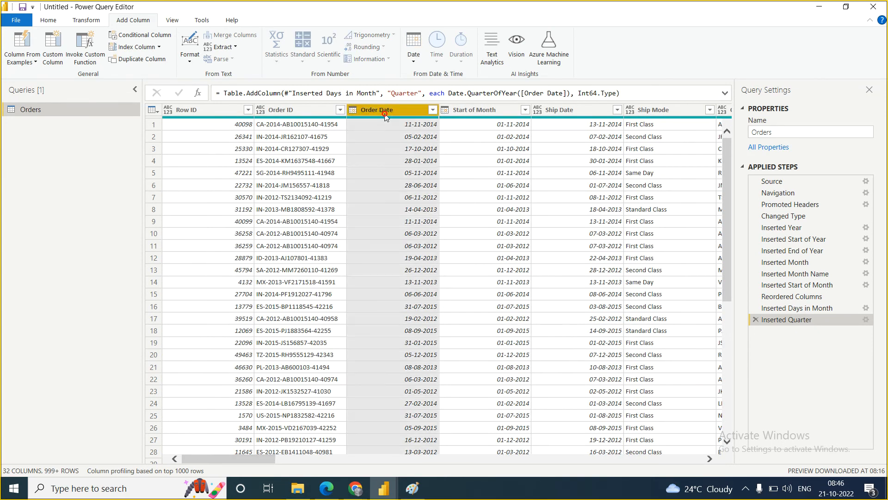
{"action": "left_click", "coordinate": [415, 62]}
{"action": "mouse_move", "coordinate": [467, 137]}
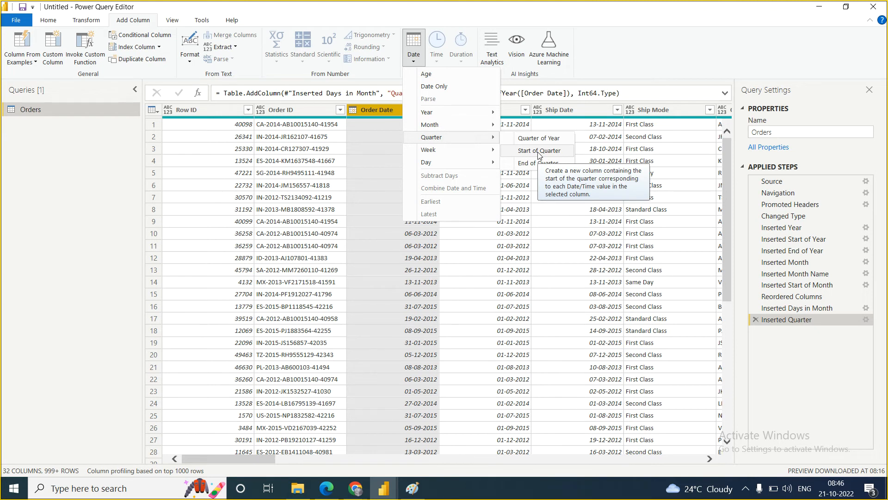
Switch to Paint and delete the 4th quarter and 1st quater notes as one block.
{"action": "left_click", "coordinate": [412, 488]}
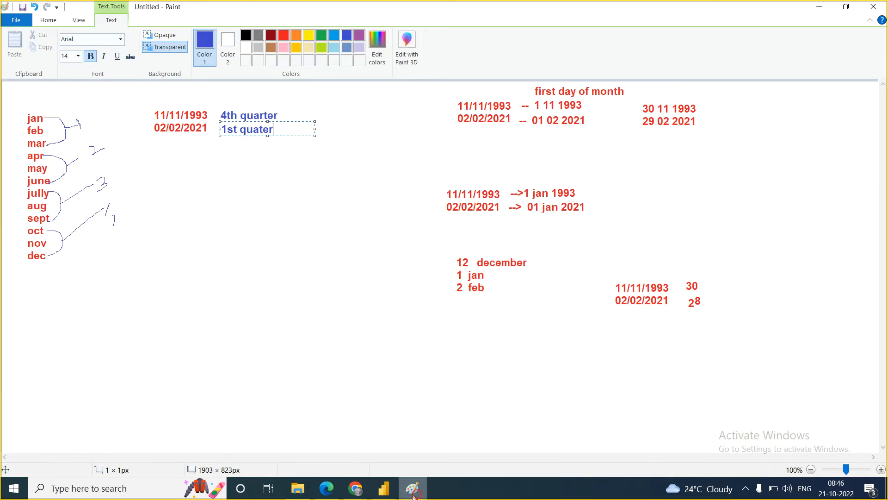
{"action": "left_click", "coordinate": [222, 202]}
{"action": "left_click", "coordinate": [72, 42]}
{"action": "left_click_drag", "start_coordinate": [217, 104], "coordinate": [288, 146]}
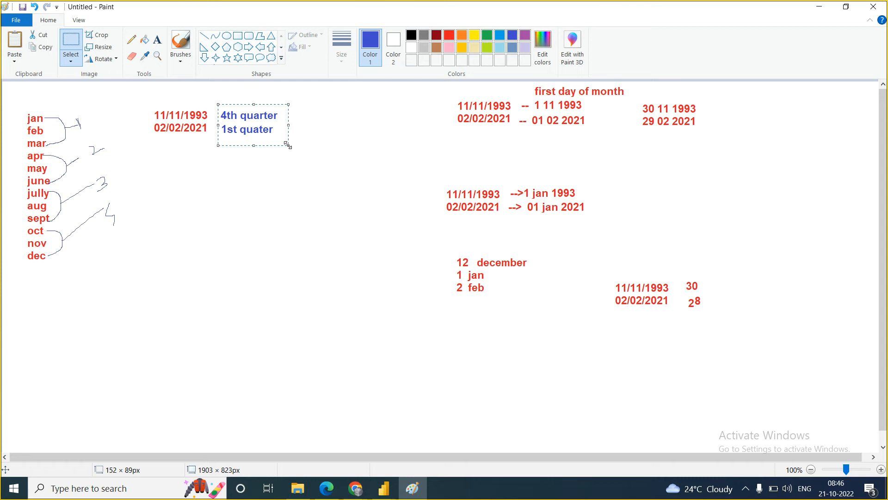
{"action": "key", "text": "Delete"}
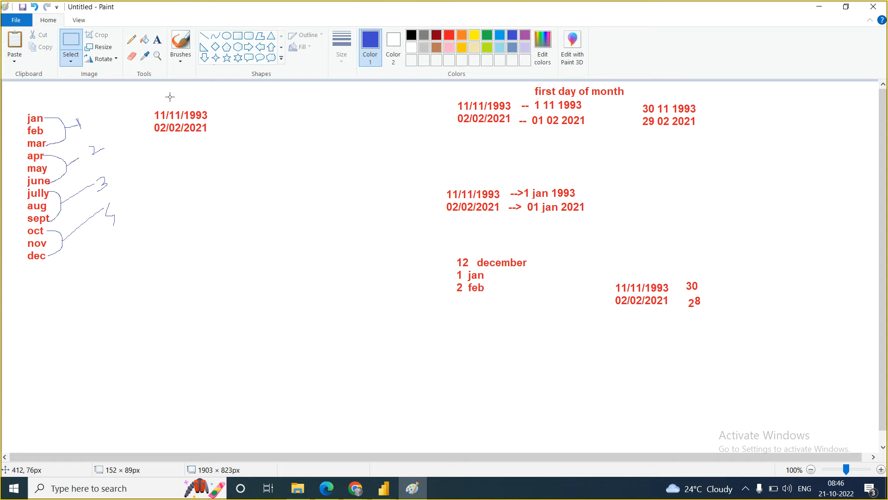
Write the blue heading start date of quarter above the copied dates, widening its text box so it fits on one line.
{"action": "left_click", "coordinate": [157, 39]}
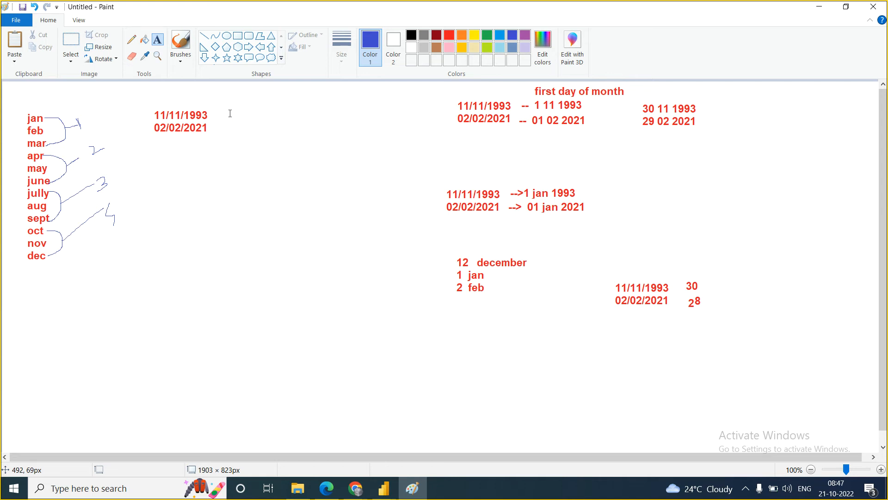
{"action": "left_click", "coordinate": [230, 113]}
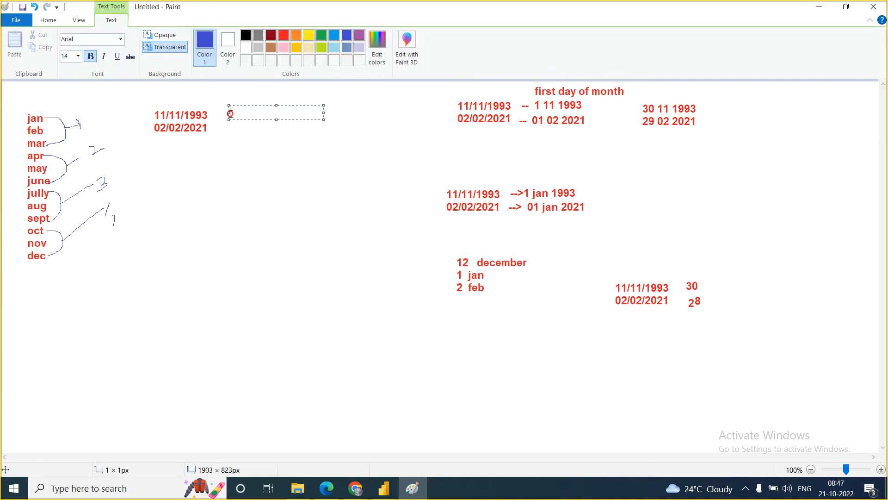
{"action": "left_click", "coordinate": [225, 90]}
{"action": "left_click", "coordinate": [224, 90]}
{"action": "type", "text": "start of"}
{"action": "key", "text": "BackSpace"}
{"action": "key", "text": "BackSpace"}
{"action": "key", "text": "BackSpace"}
{"action": "key", "text": "BackSpace"}
{"action": "type", "text": "date of"}
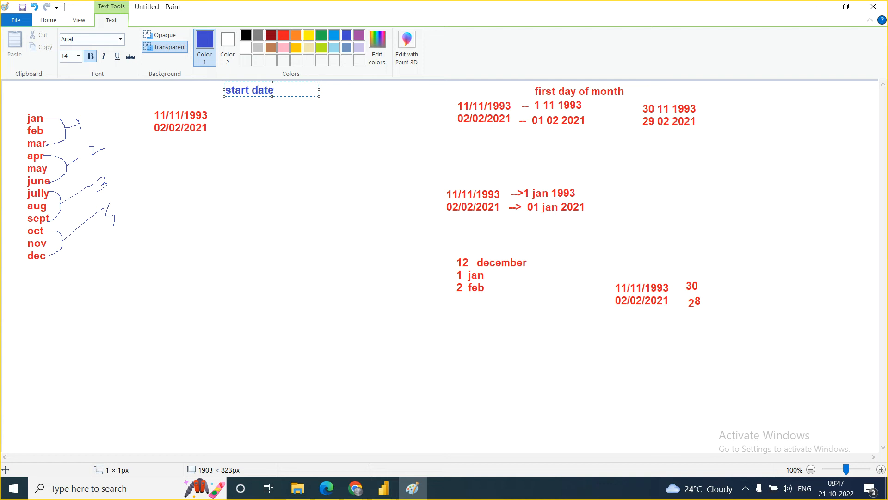
{"action": "type", "text": " quarter"}
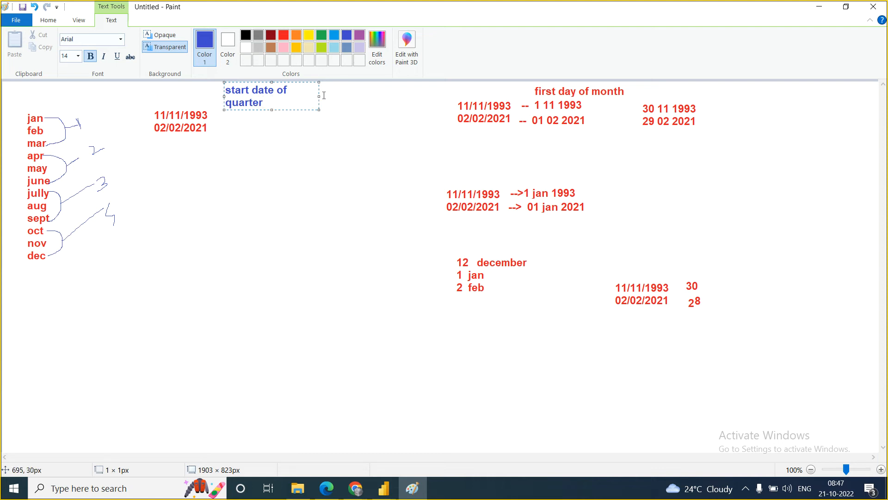
{"action": "left_click_drag", "start_coordinate": [318, 96], "coordinate": [388, 98]}
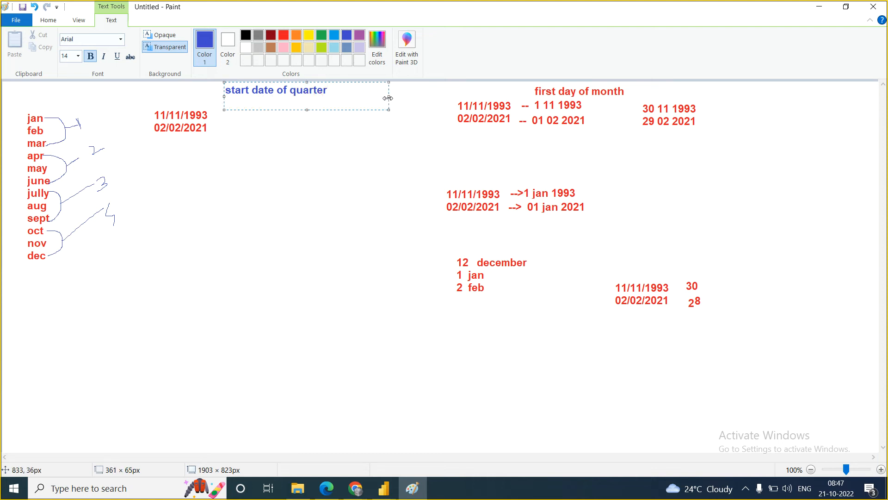
{"action": "left_click", "coordinate": [226, 133]}
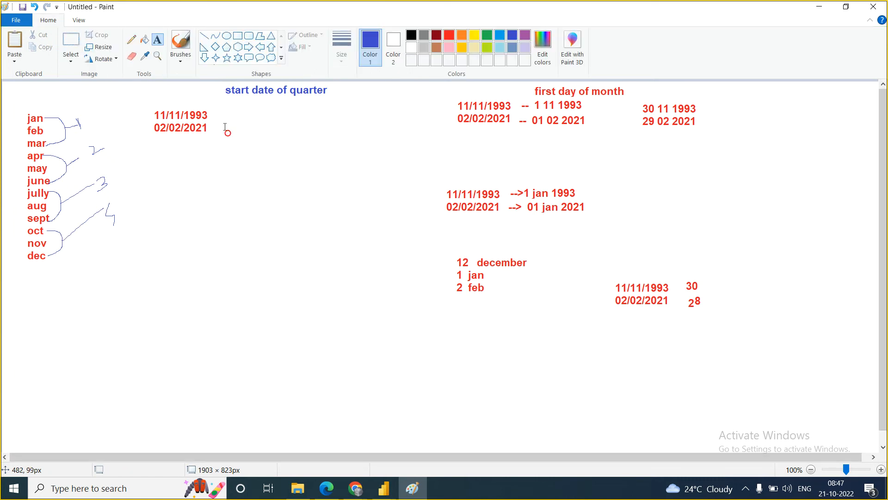
Write 1 oct 1993 beside the copied 11/11/1993 and 1st jan 2021 beside the copied 02/02/2021.
{"action": "left_click", "coordinate": [223, 115]}
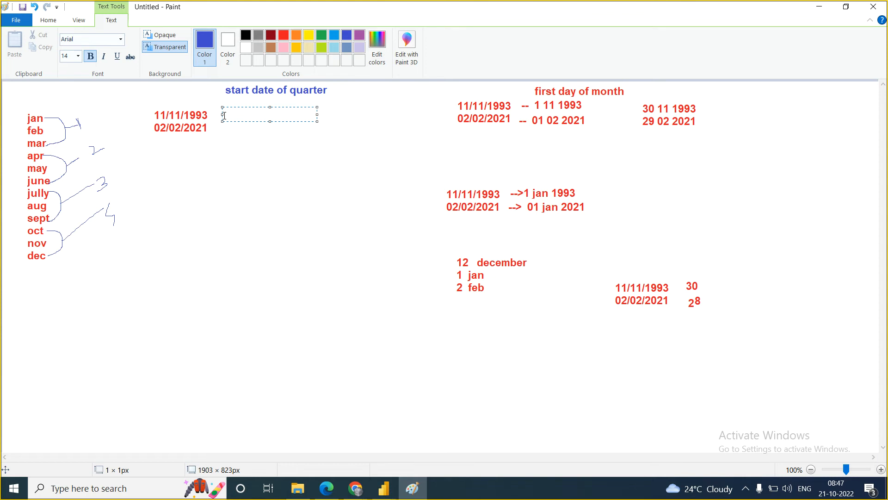
{"action": "type", "text": "1 oct 2"}
{"action": "key", "text": "BackSpace"}
{"action": "type", "text": "1993"}
{"action": "left_click", "coordinate": [226, 129]}
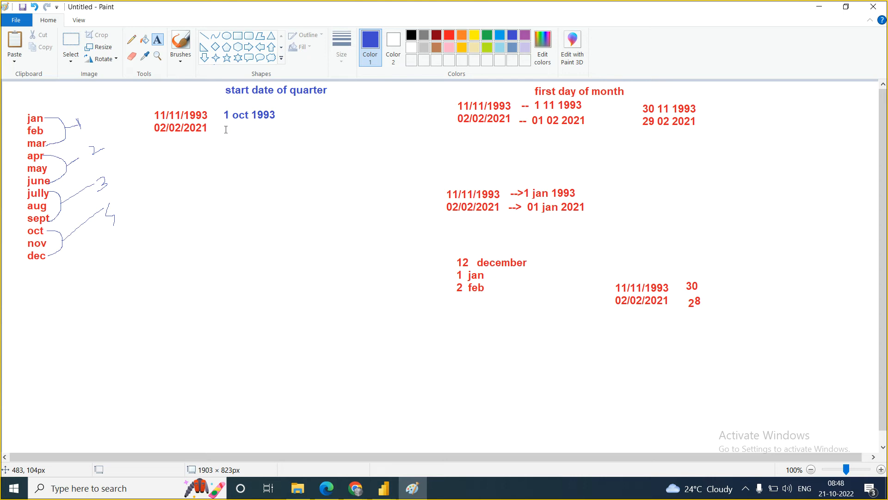
{"action": "left_click", "coordinate": [223, 132]}
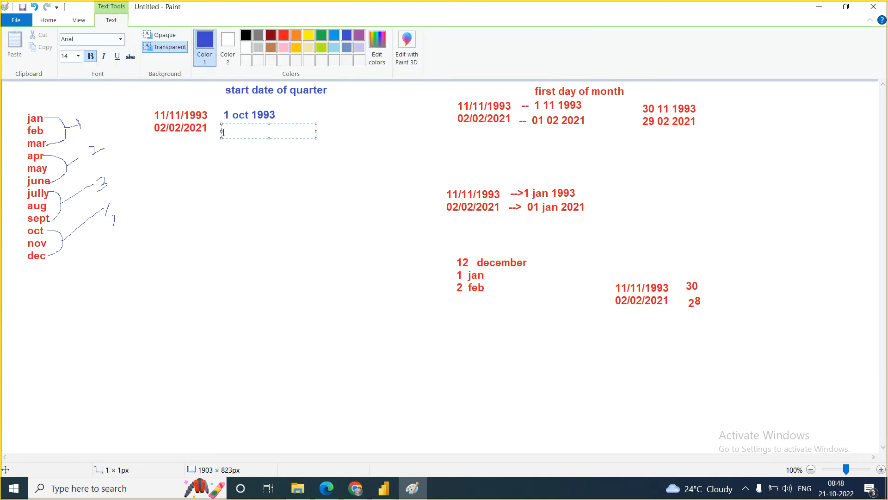
{"action": "type", "text": "1st jan 2021"}
Switch to the Power Query Editor and add a Start of Quarter column based on Order Date.
{"action": "left_click", "coordinate": [383, 488]}
{"action": "left_click", "coordinate": [411, 462]}
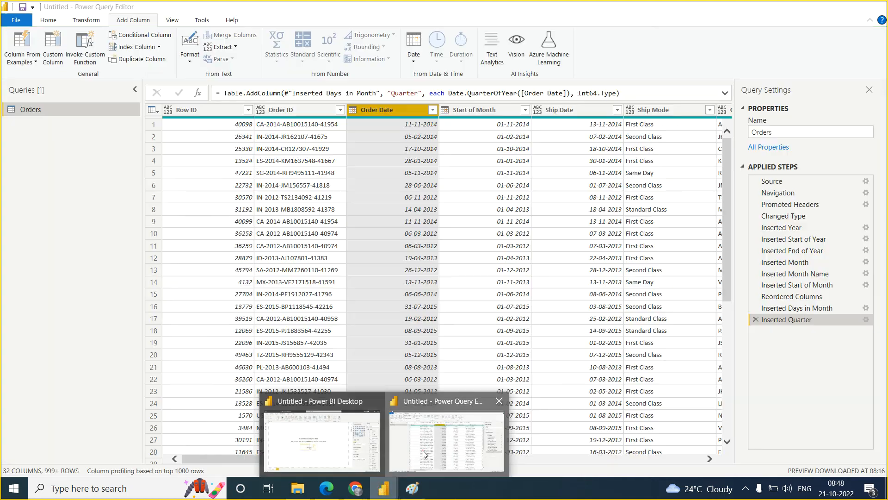
{"action": "left_click", "coordinate": [414, 51]}
{"action": "mouse_move", "coordinate": [452, 139]}
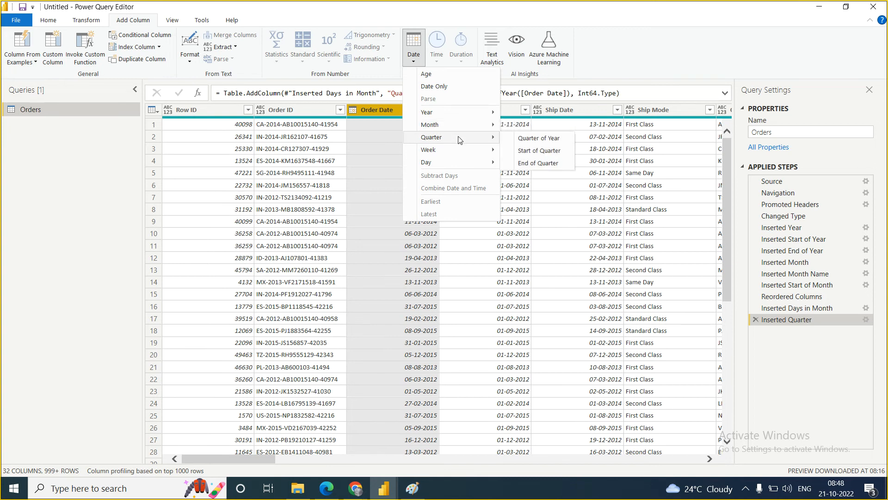
{"action": "left_click", "coordinate": [541, 152]}
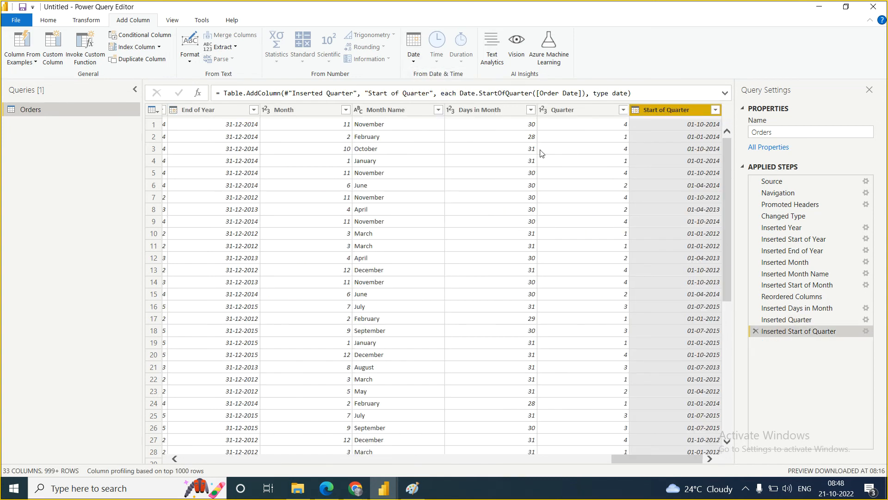
Switch to Paint and write the light-blue heading end date of quarter beside the start date of quarter heading.
{"action": "left_click", "coordinate": [702, 124]}
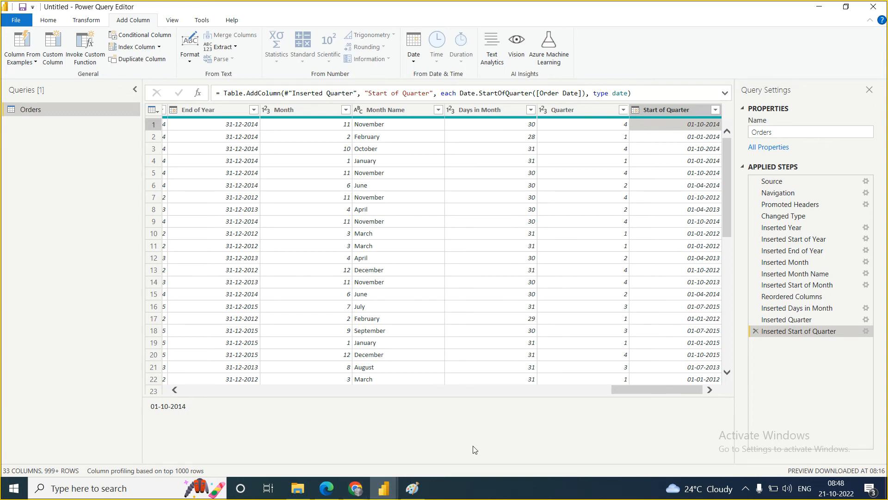
{"action": "left_click", "coordinate": [412, 488]}
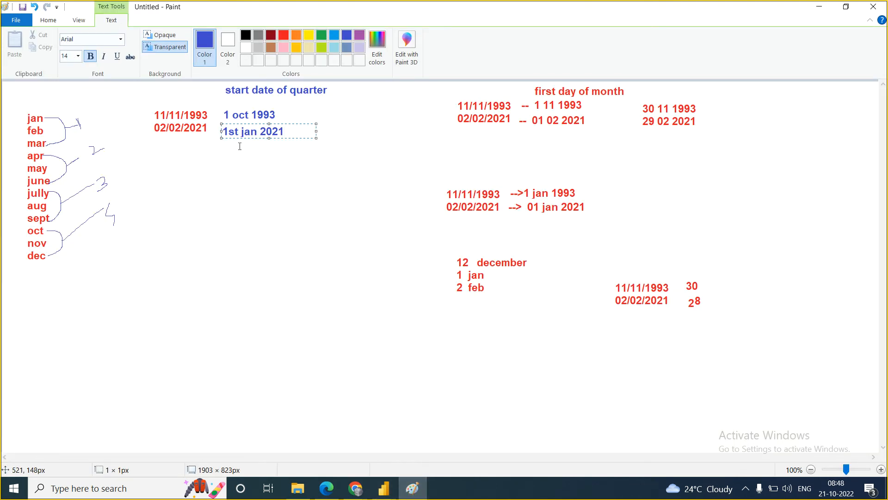
{"action": "left_click", "coordinate": [341, 92]}
{"action": "left_click", "coordinate": [343, 93]}
{"action": "left_click", "coordinate": [334, 36]}
{"action": "type", "text": "end of"}
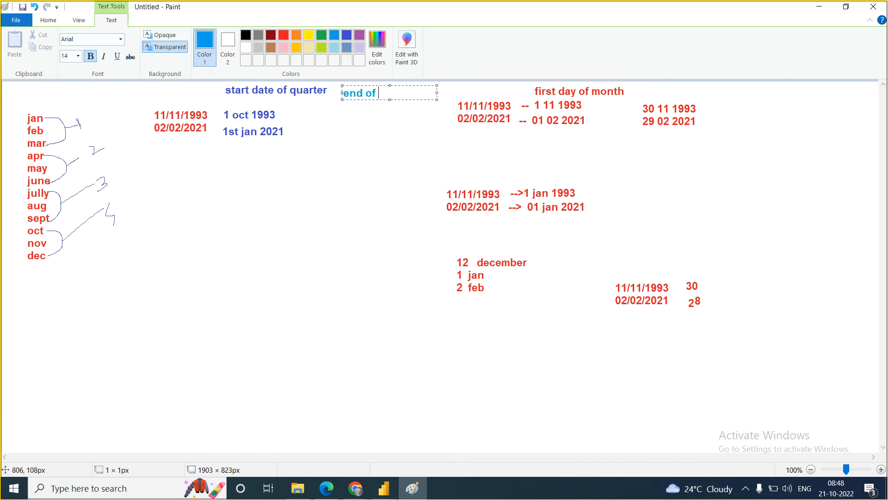
{"action": "key", "text": "BackSpace"}
{"action": "key", "text": "BackSpace"}
{"action": "key", "text": "BackSpace"}
{"action": "type", "text": "date of quarter"}
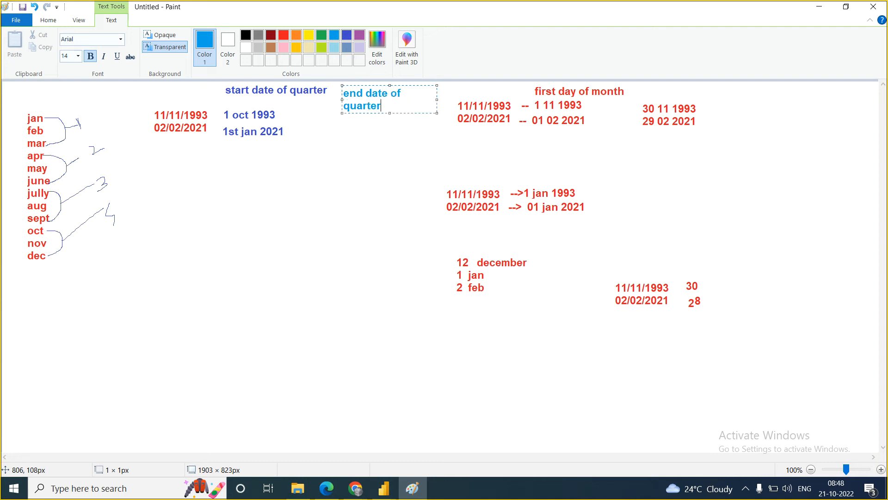
{"action": "left_click", "coordinate": [350, 121]}
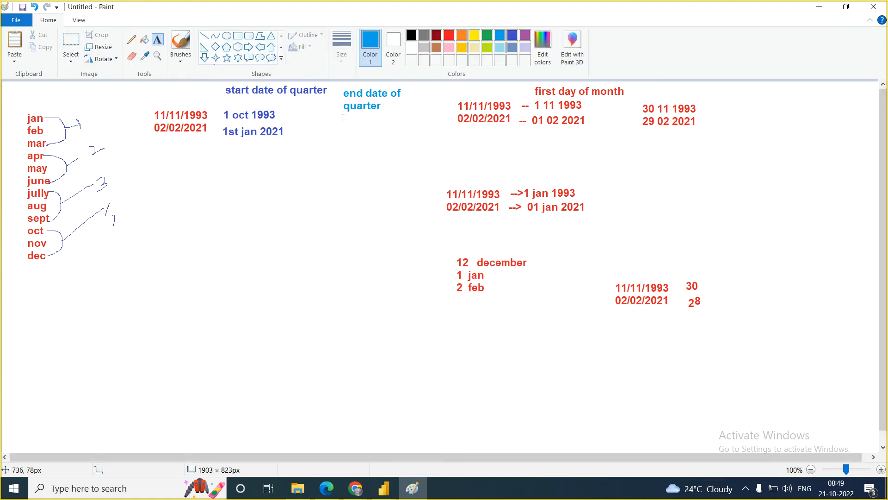
Write 31 dec 1993 and 31st march 2021 under the end date of quarter heading, in line with the two copied dates.
{"action": "left_click", "coordinate": [343, 117]}
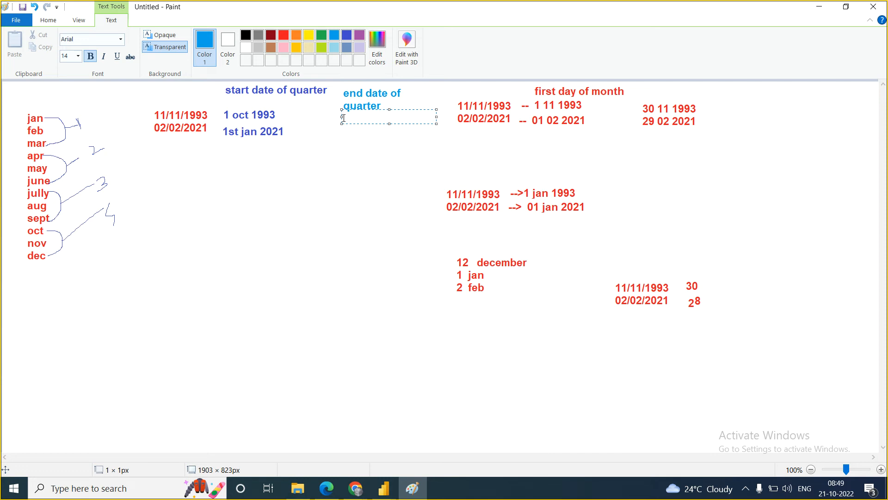
{"action": "type", "text": "2"}
{"action": "key", "text": "BackSpace"}
{"action": "type", "text": "31 dec 1993"}
{"action": "left_click", "coordinate": [342, 132]}
{"action": "left_click", "coordinate": [342, 132]}
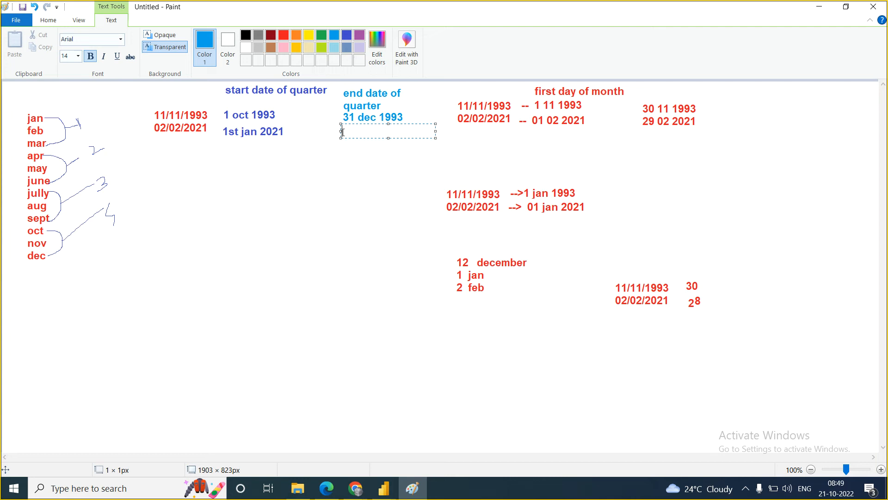
{"action": "type", "text": "31st march 2021"}
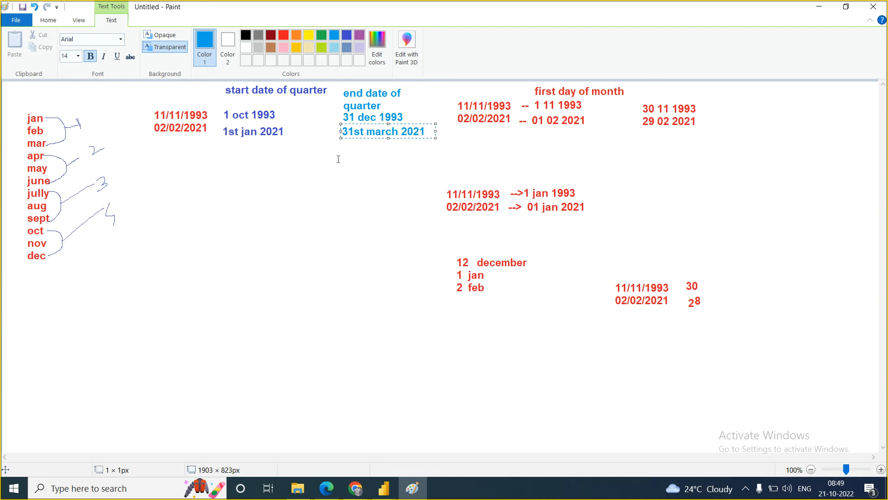
Switch to the Power Query Editor and add an End of Quarter column based on Order Date.
{"action": "left_click", "coordinate": [384, 488]}
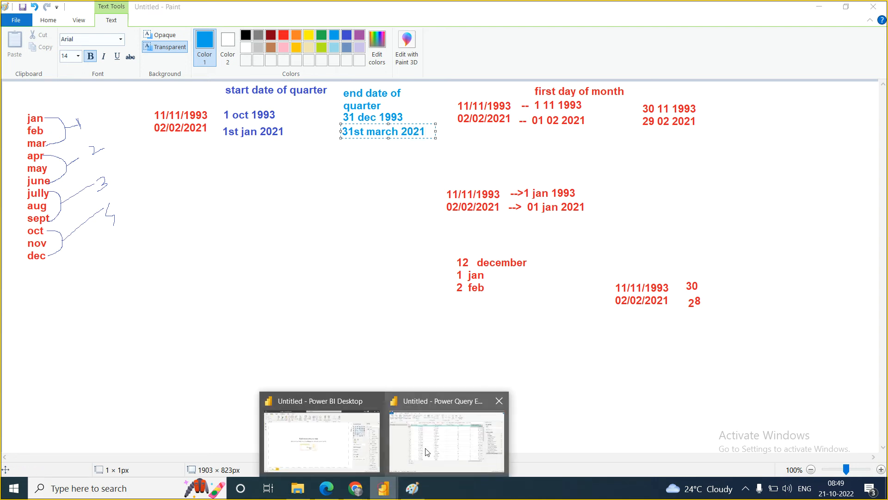
{"action": "left_click", "coordinate": [427, 452]}
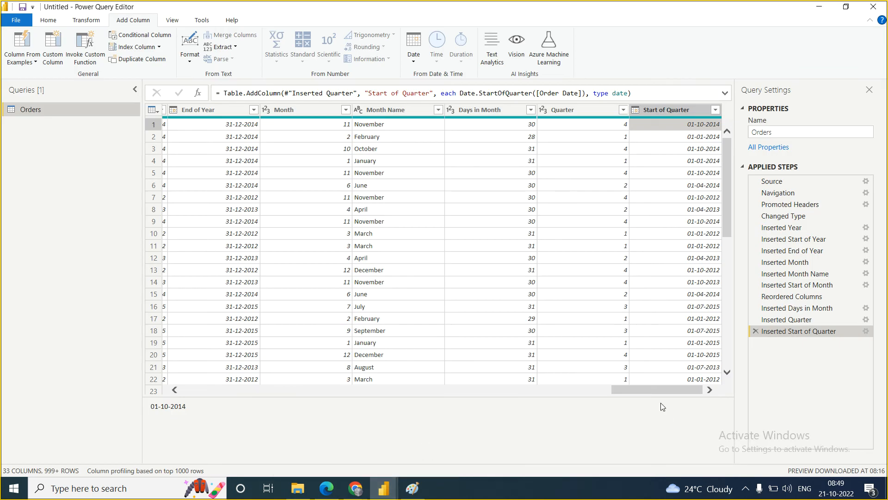
{"action": "left_click_drag", "start_coordinate": [648, 388], "coordinate": [248, 404]}
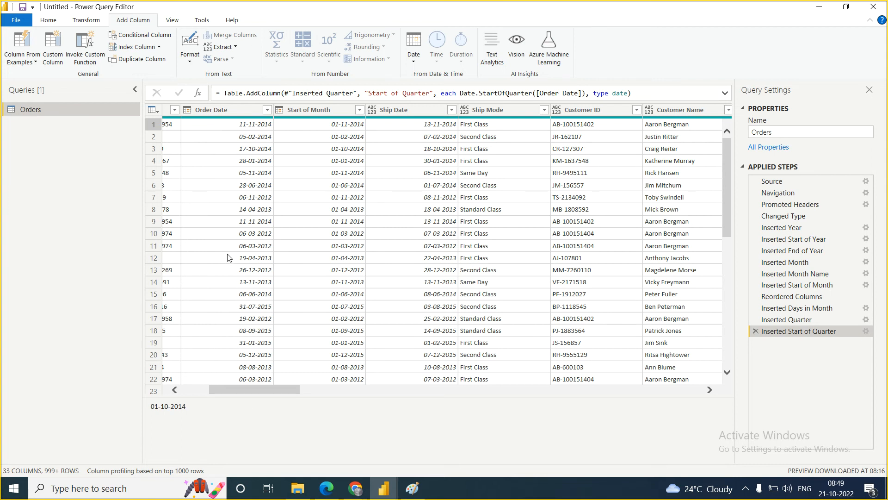
{"action": "left_click", "coordinate": [213, 111]}
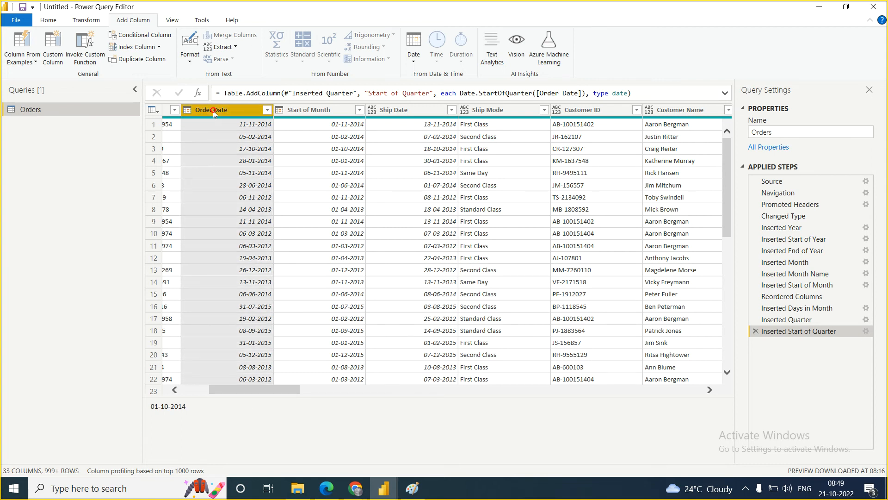
{"action": "left_click", "coordinate": [415, 62]}
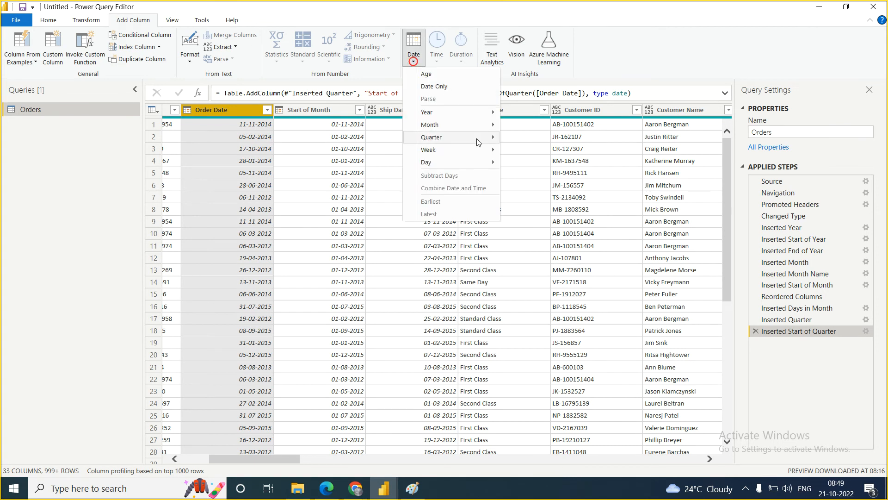
{"action": "mouse_move", "coordinate": [489, 132]}
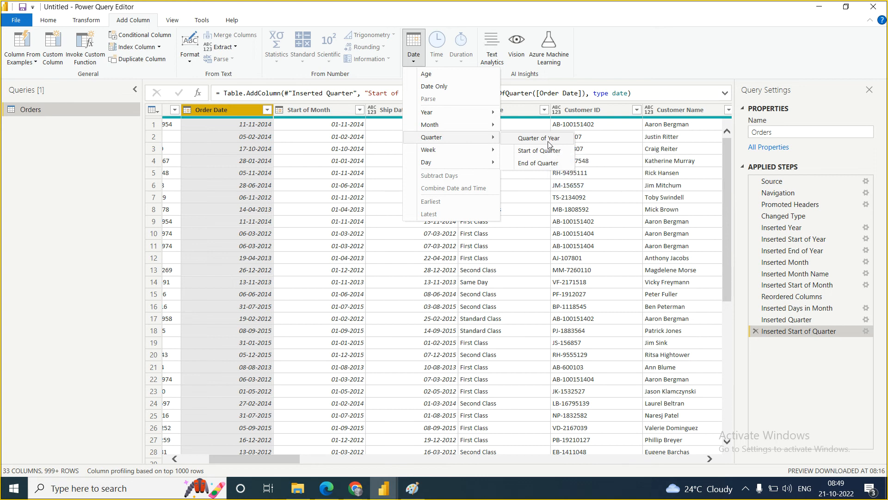
{"action": "left_click", "coordinate": [533, 164]}
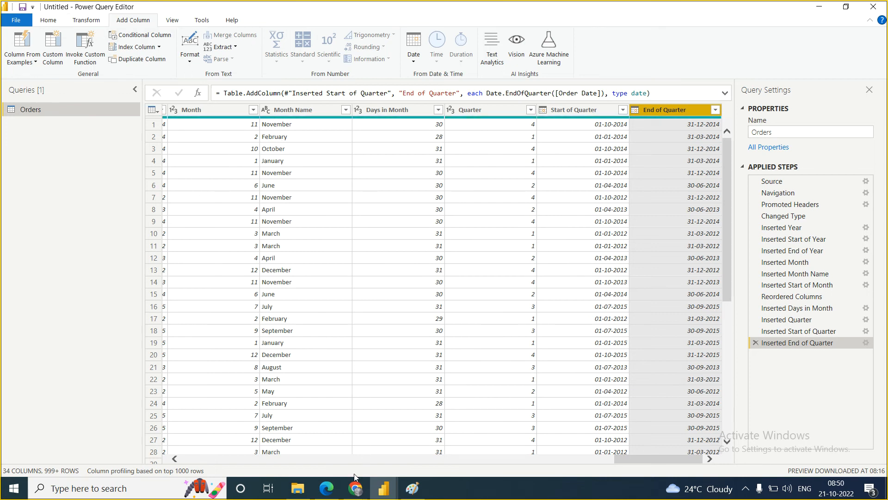
{"action": "mouse_move", "coordinate": [355, 487]}
{"action": "left_click", "coordinate": [301, 443]}
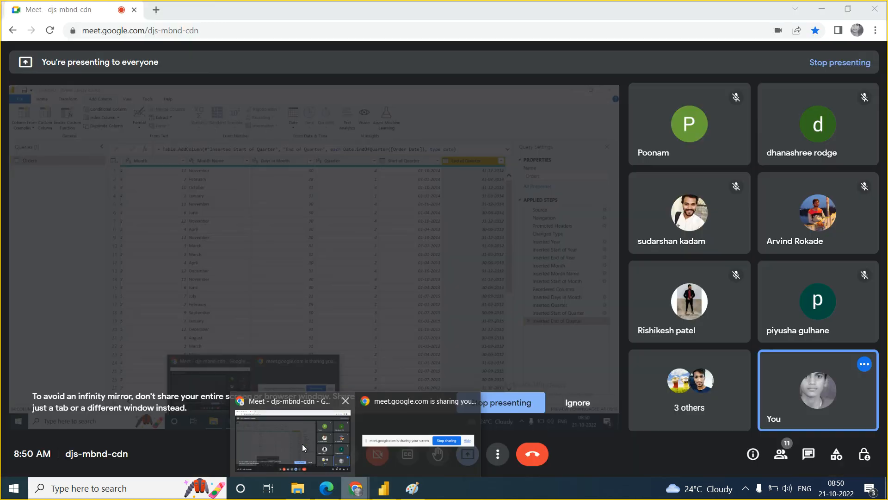
{"action": "left_click", "coordinate": [304, 443]}
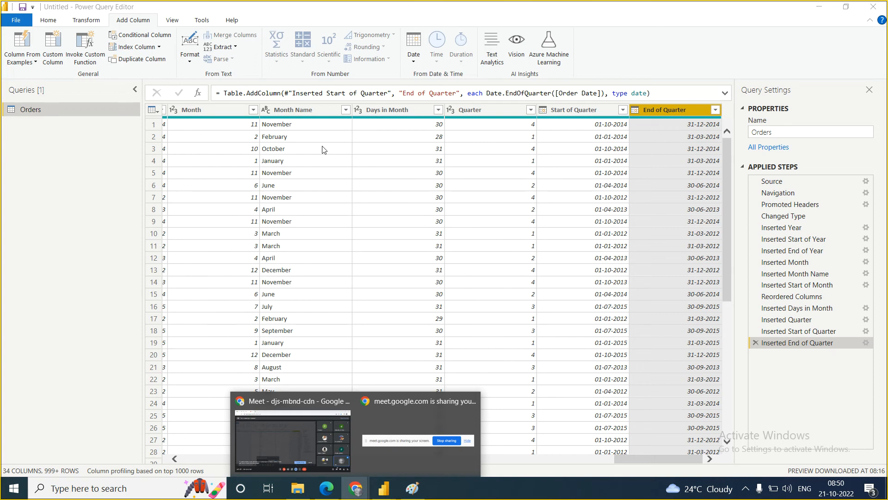
{"action": "left_click", "coordinate": [573, 342]}
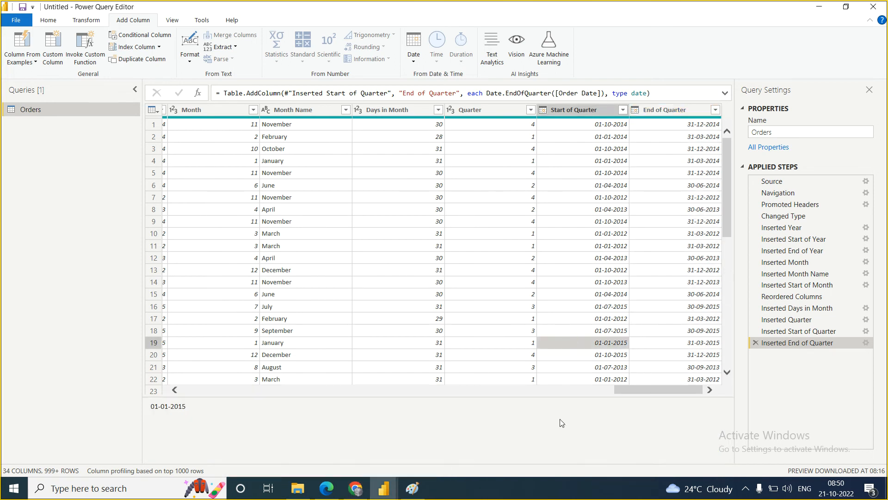
Select the Order Date column and review the Week options offered for it.
{"action": "left_click_drag", "start_coordinate": [643, 389], "coordinate": [99, 454]}
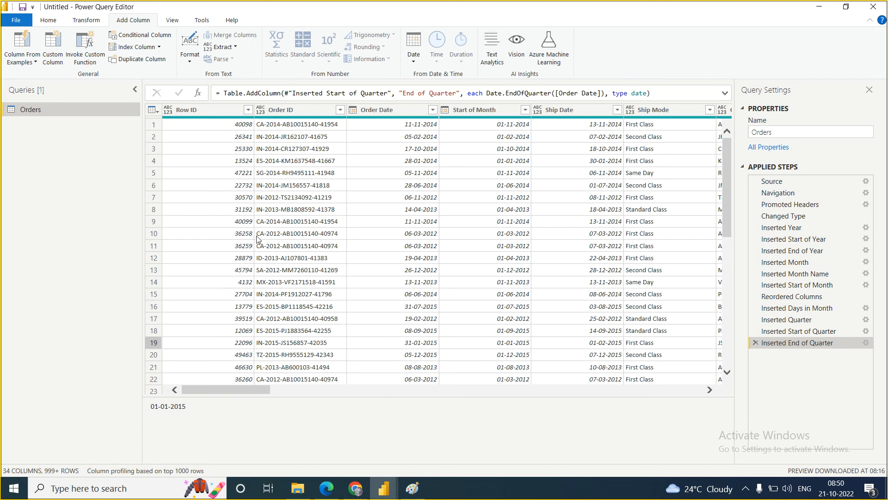
{"action": "left_click", "coordinate": [375, 110]}
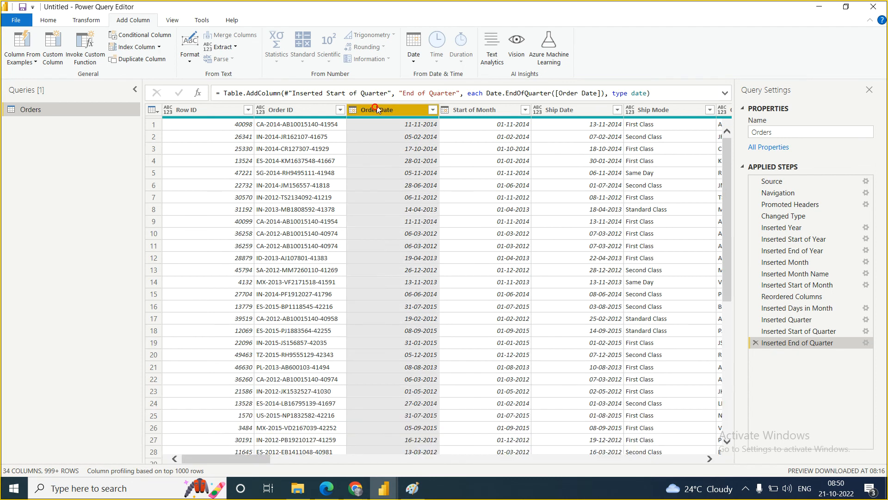
{"action": "left_click", "coordinate": [413, 54]}
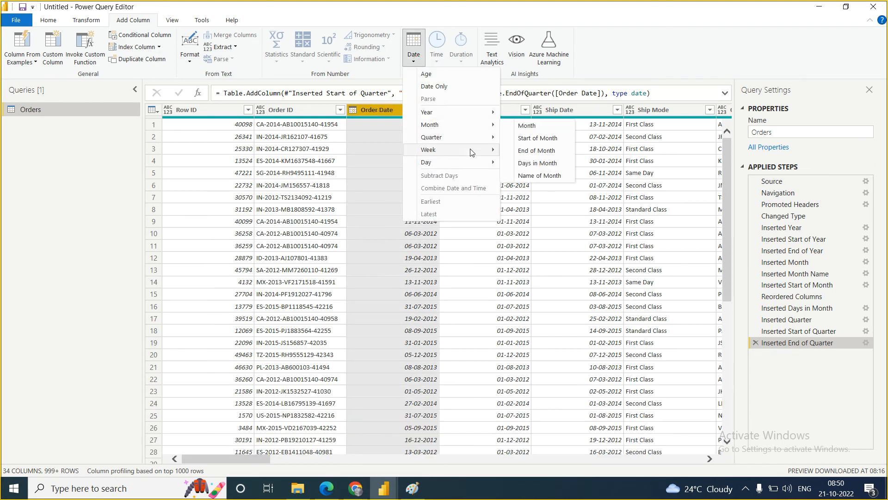
{"action": "mouse_move", "coordinate": [472, 152]}
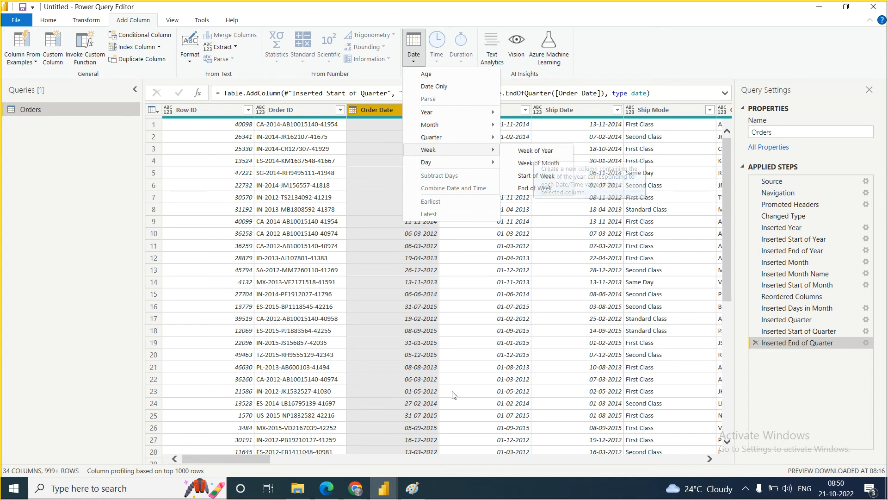
Switch to Paint and place a copy of the 11/11/1993 and 02/02/2021 dates in the empty space below the quarter notes.
{"action": "left_click", "coordinate": [415, 493]}
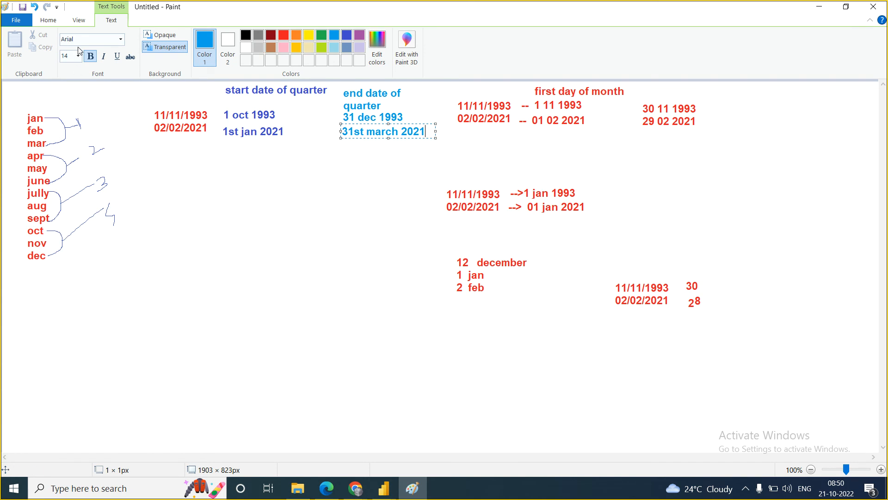
{"action": "left_click", "coordinate": [49, 22]}
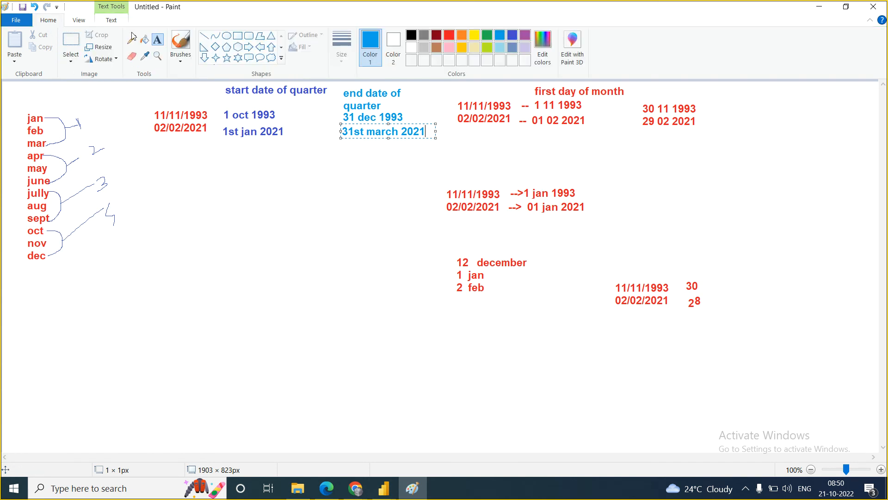
{"action": "left_click", "coordinate": [74, 42]}
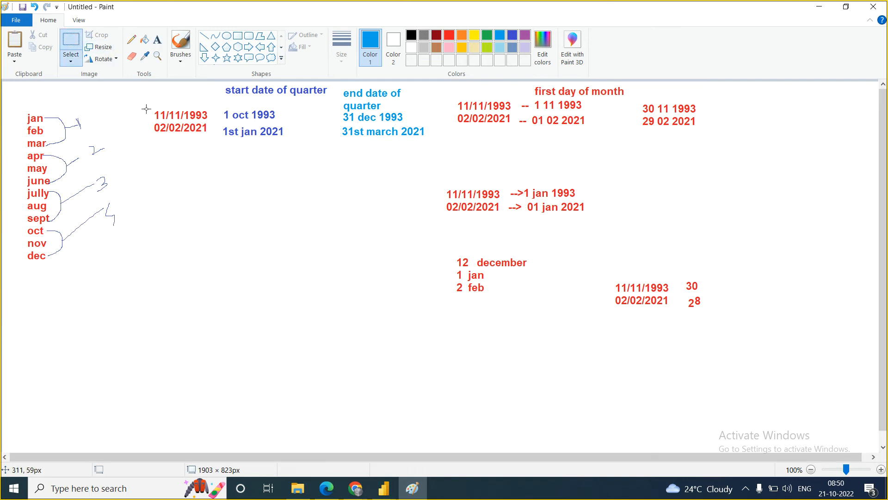
{"action": "left_click_drag", "start_coordinate": [150, 103], "coordinate": [213, 139]}
{"action": "key", "text": "ctrl+c"}
{"action": "key", "text": "ctrl+v"}
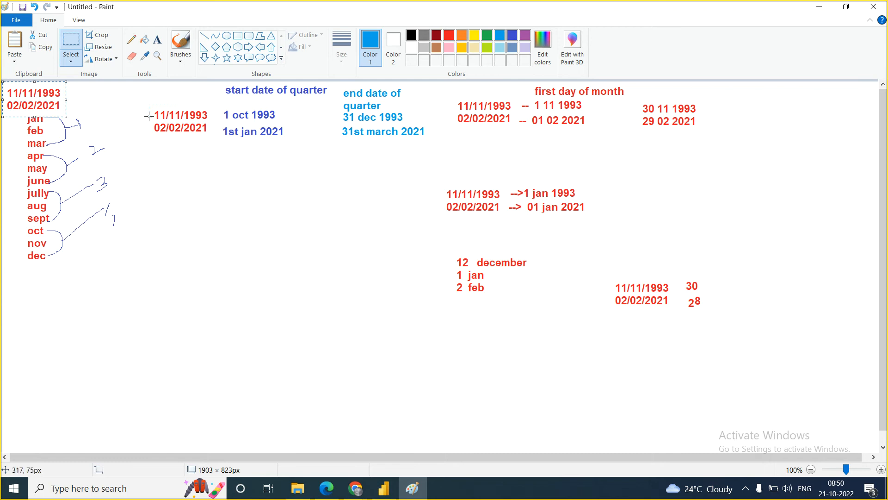
{"action": "left_click_drag", "start_coordinate": [26, 92], "coordinate": [171, 225]}
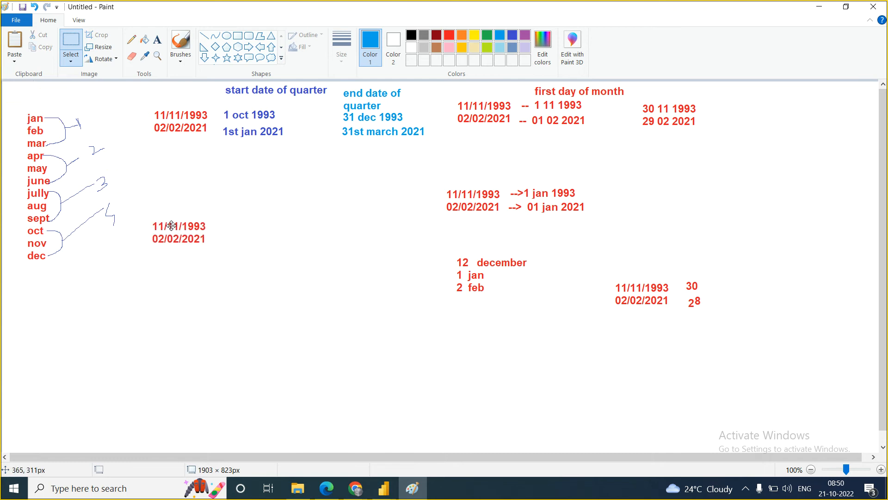
{"action": "left_click", "coordinate": [247, 239]}
Write 5 or 6th in light blue beside the newly copied 02/02/2021.
{"action": "left_click", "coordinate": [157, 40]}
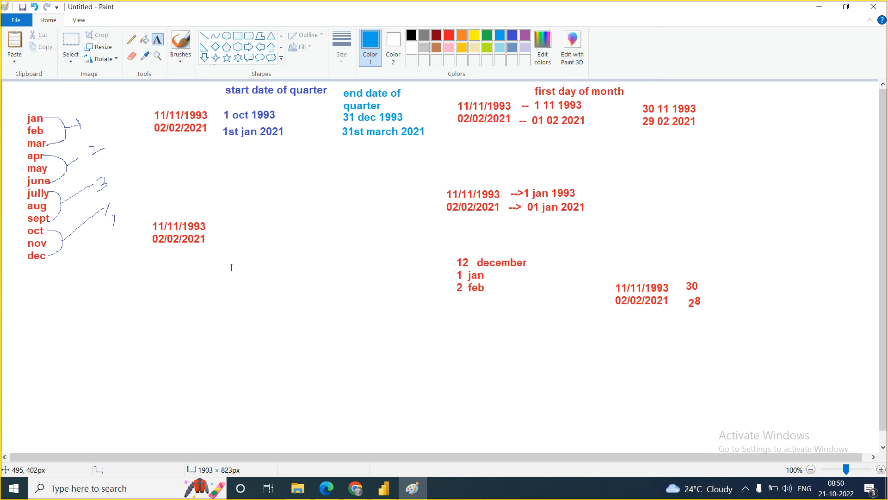
{"action": "left_click", "coordinate": [217, 228]}
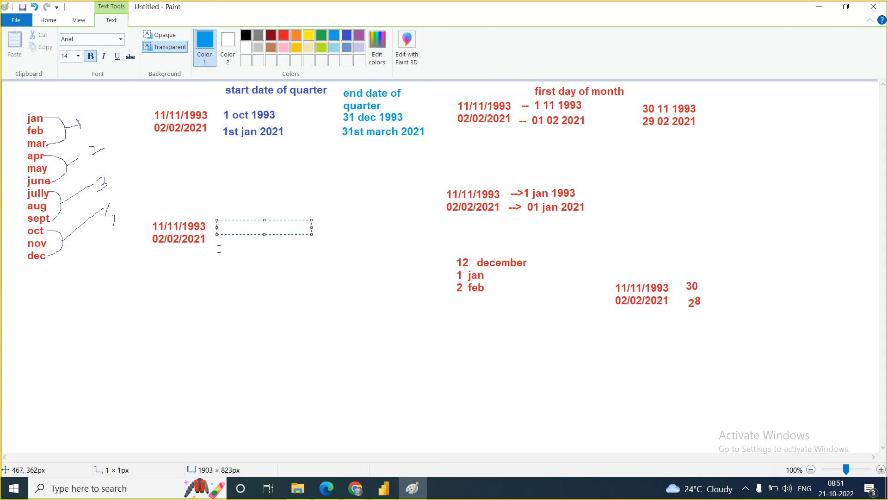
{"action": "left_click", "coordinate": [220, 239]}
{"action": "left_click", "coordinate": [220, 240]}
{"action": "type", "text": "5 or 6th"}
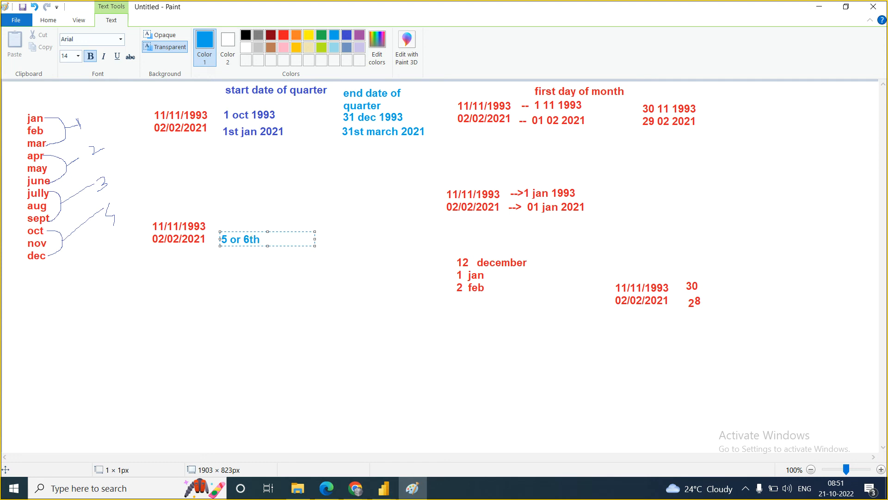
{"action": "left_click", "coordinate": [234, 297]}
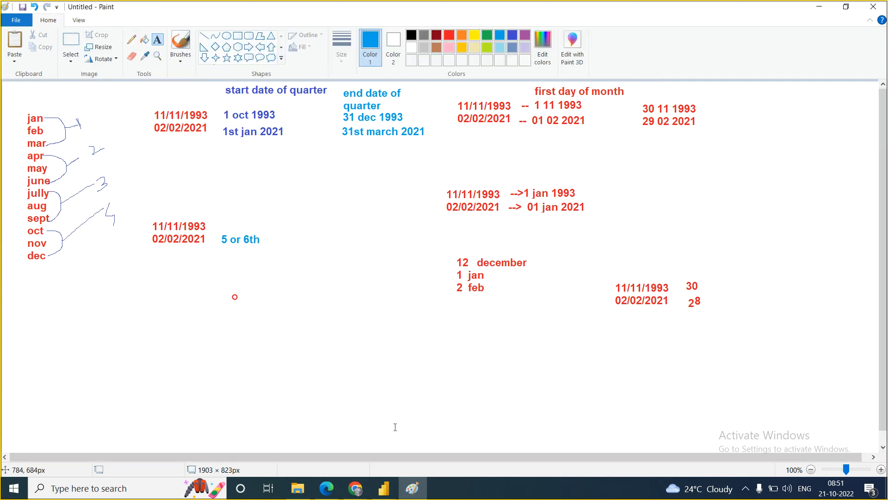
Switch to the Power Query Editor and add a Week of Year column based on Order Date.
{"action": "mouse_move", "coordinate": [391, 489]}
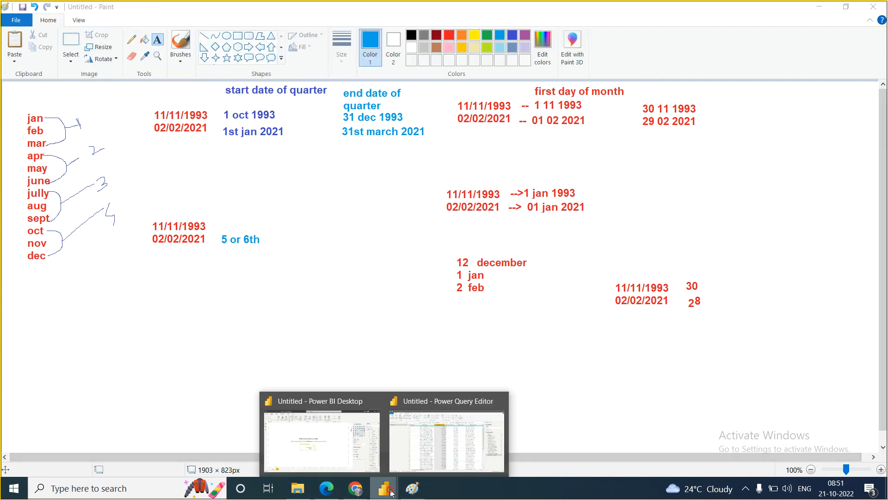
{"action": "left_click", "coordinate": [429, 437]}
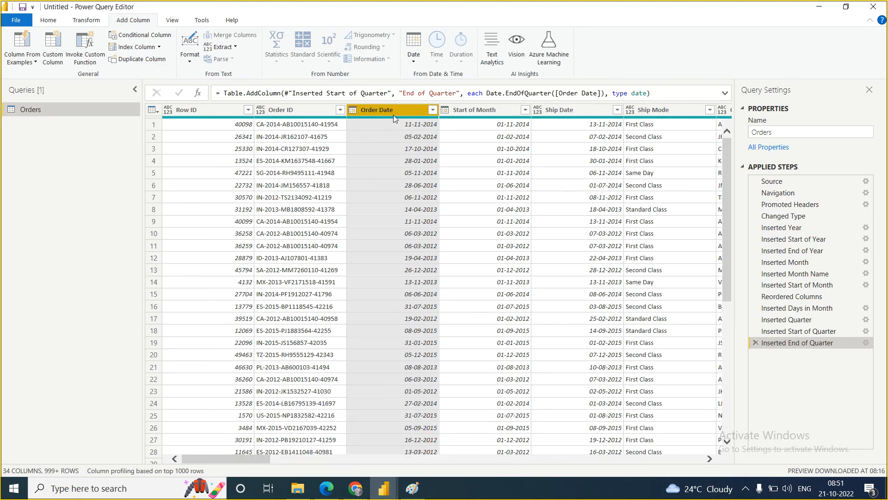
{"action": "left_click", "coordinate": [413, 49]}
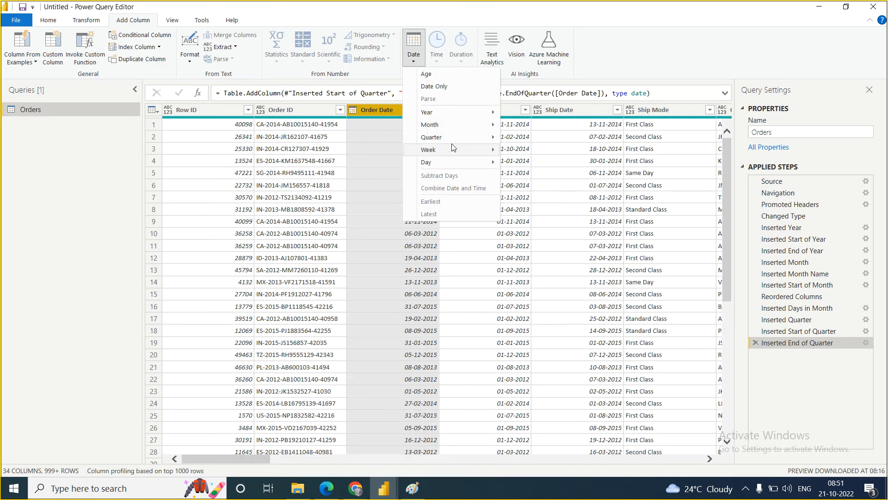
{"action": "mouse_move", "coordinate": [473, 149]}
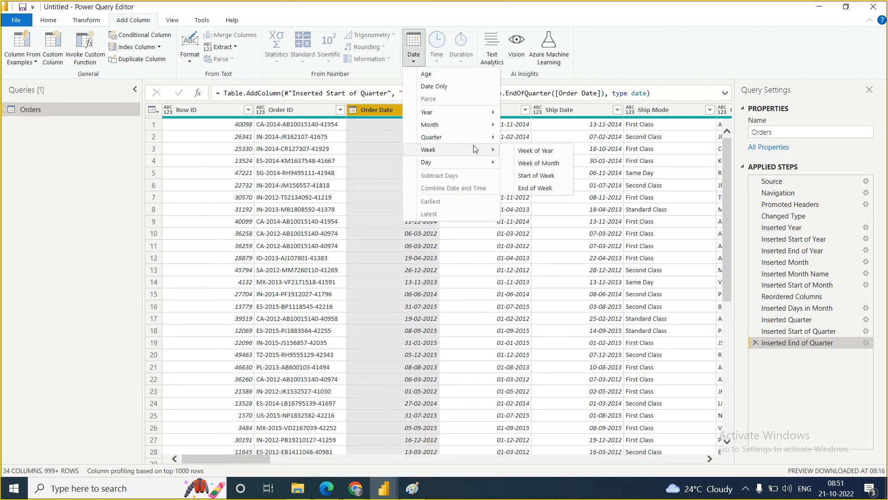
{"action": "left_click", "coordinate": [535, 150]}
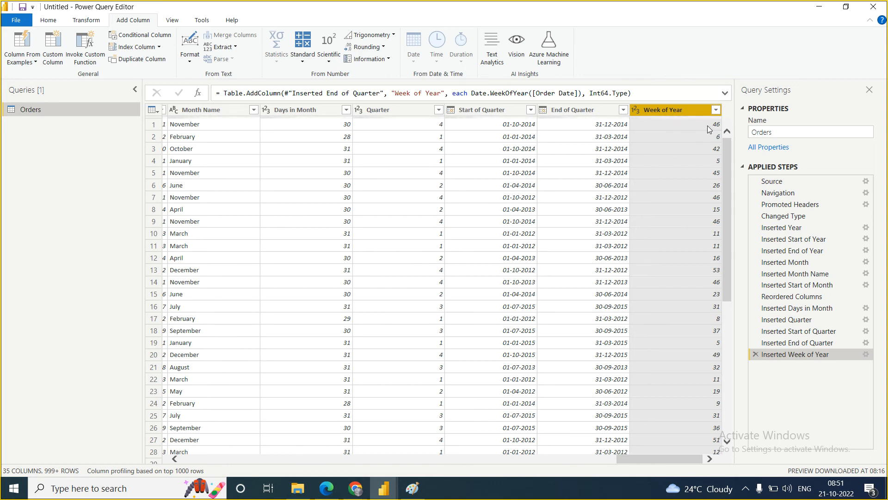
Switch to Paint and write 46th in light blue beside the lower copy of 11/11/1993, above the 5 or 6th note.
{"action": "left_click", "coordinate": [412, 488]}
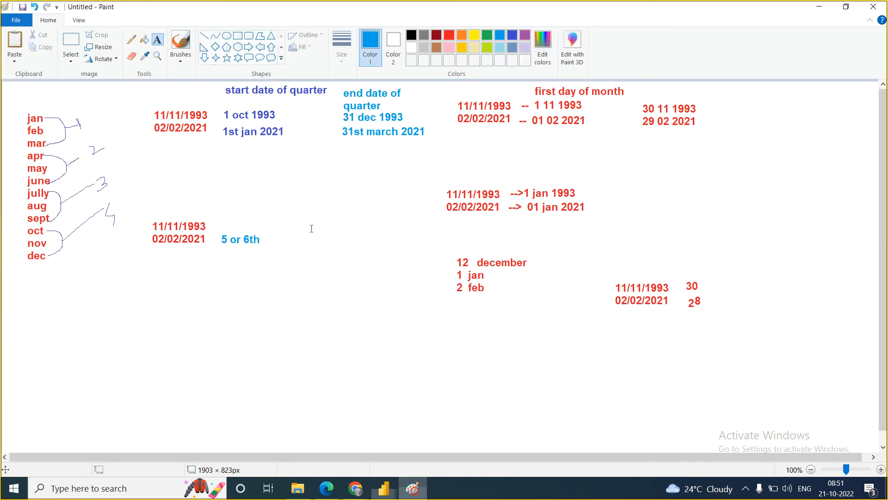
{"action": "left_click", "coordinate": [226, 223]}
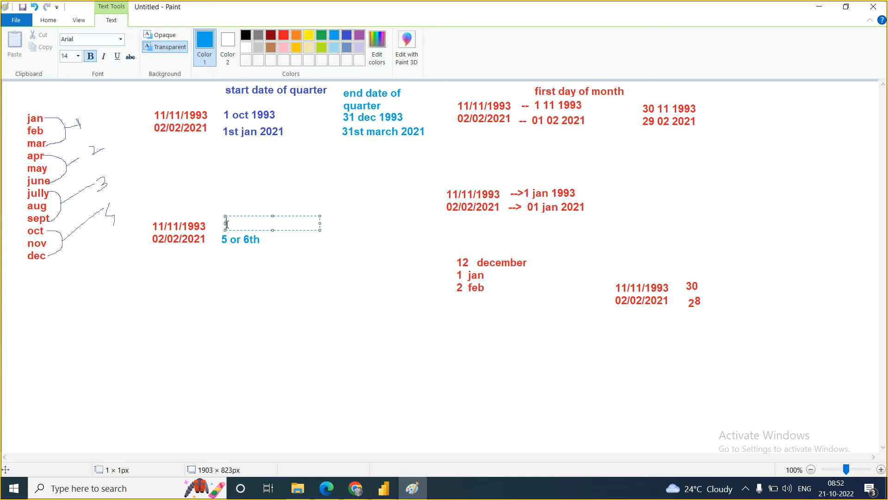
{"action": "type", "text": "46th"}
Switch back to the Power Query Editor, select the Order Date column and review its Week options.
{"action": "mouse_move", "coordinate": [382, 493]}
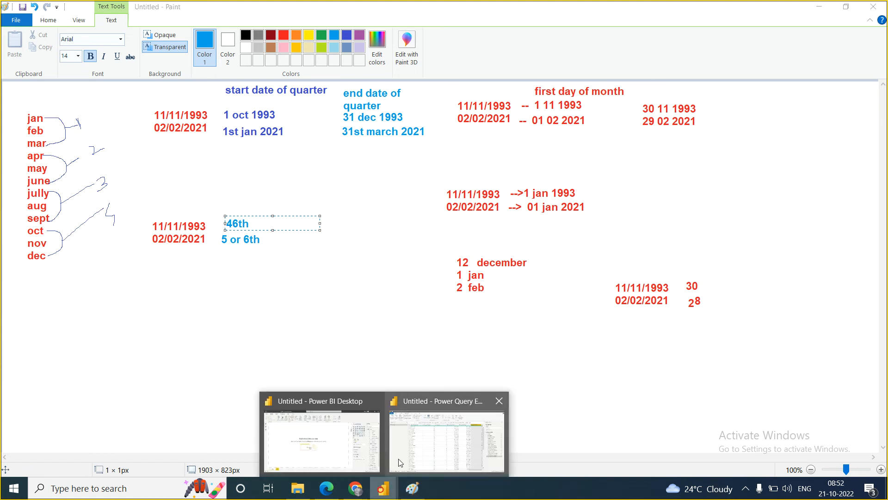
{"action": "left_click", "coordinate": [454, 438]}
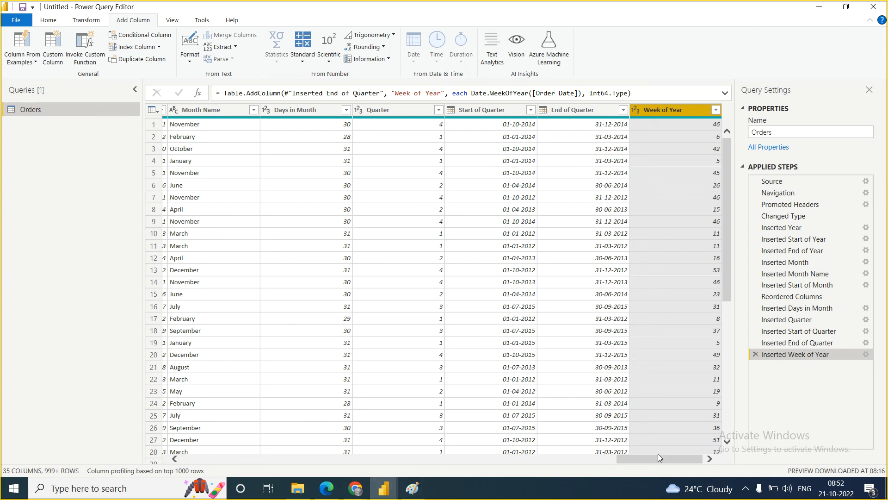
{"action": "left_click", "coordinate": [681, 476]}
{"action": "left_click_drag", "start_coordinate": [665, 459], "coordinate": [212, 457]}
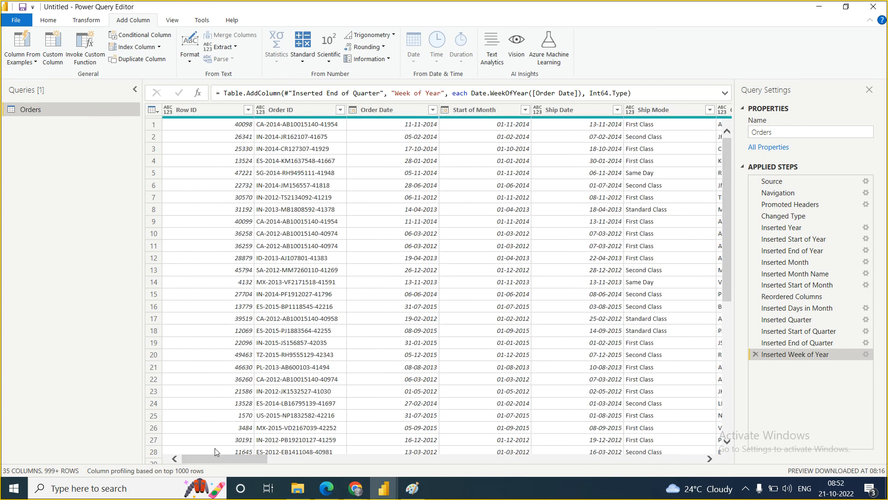
{"action": "left_click", "coordinate": [392, 112]}
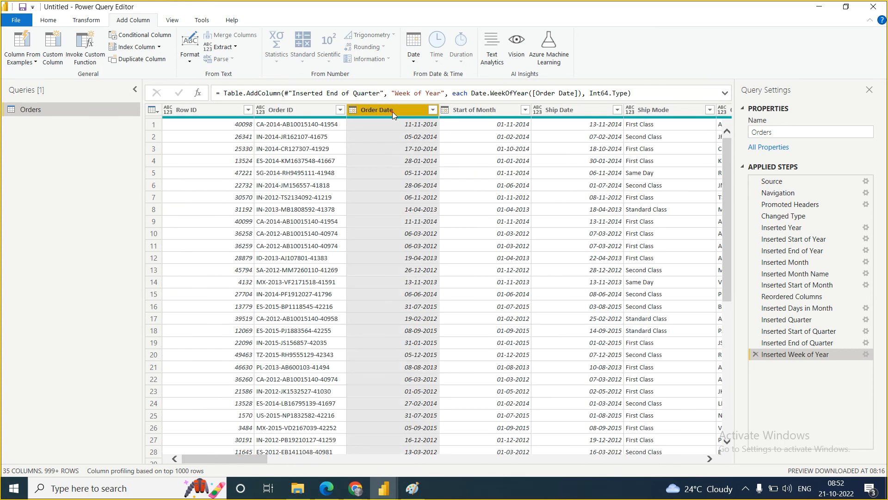
{"action": "left_click", "coordinate": [417, 63]}
{"action": "mouse_move", "coordinate": [475, 153]}
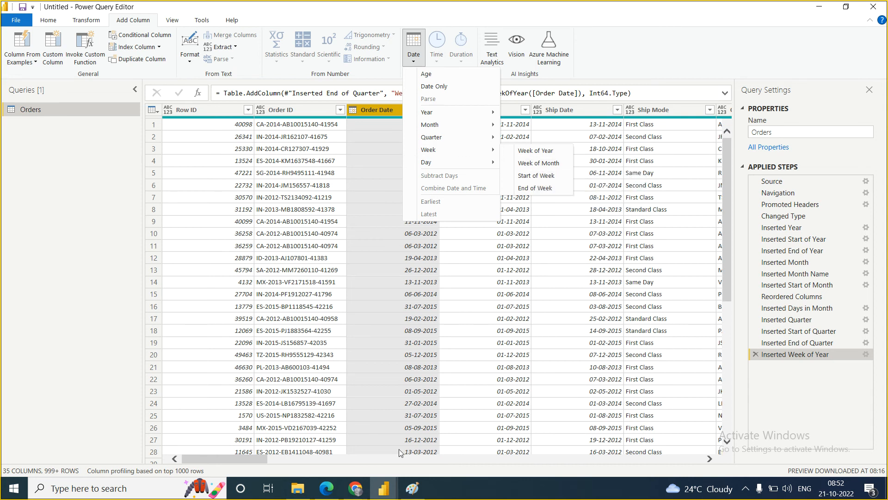
Switch to Paint and write 2nd week and 1st week on two lines in dark red beside the 46th and 5 or 6th notes.
{"action": "left_click", "coordinate": [412, 488]}
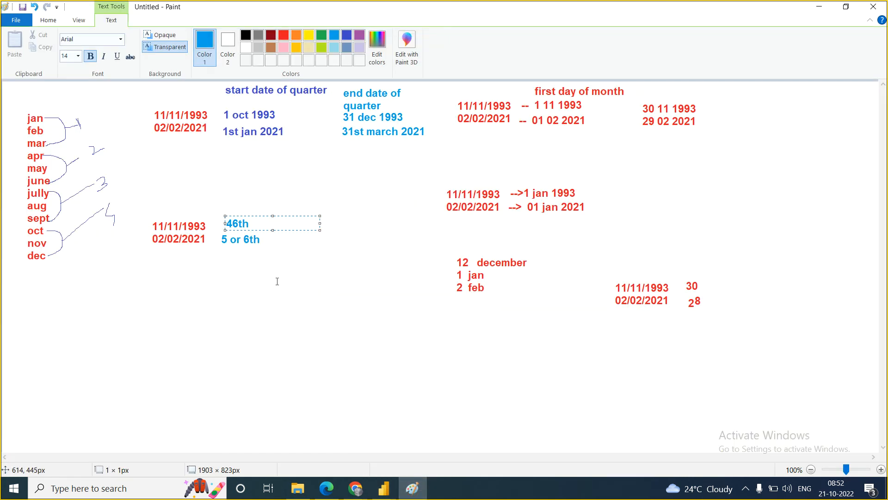
{"action": "left_click", "coordinate": [197, 286]}
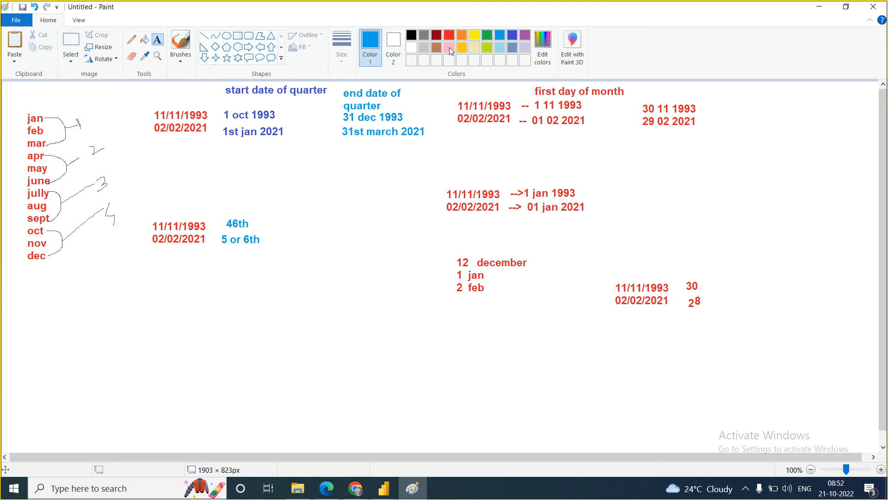
{"action": "left_click", "coordinate": [436, 35]}
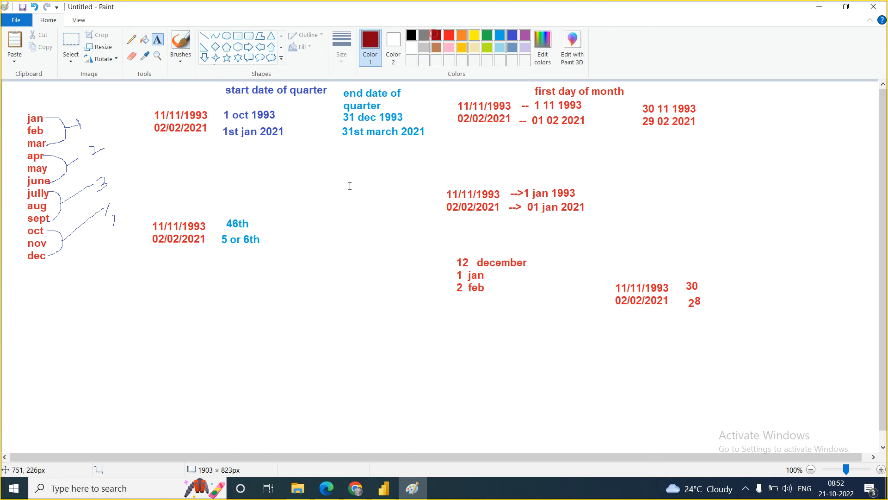
{"action": "left_click", "coordinate": [295, 223]}
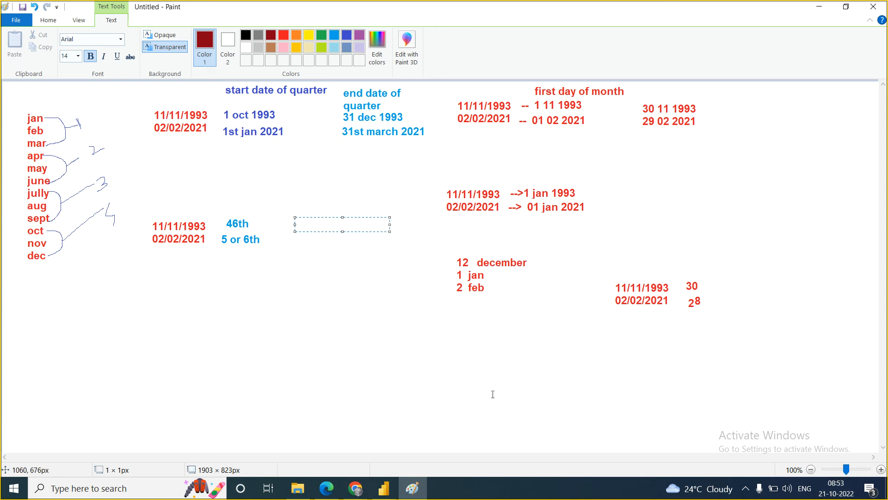
{"action": "type", "text": "2nd week"}
{"action": "key", "text": "Return"}
{"action": "type", "text": "1st week"}
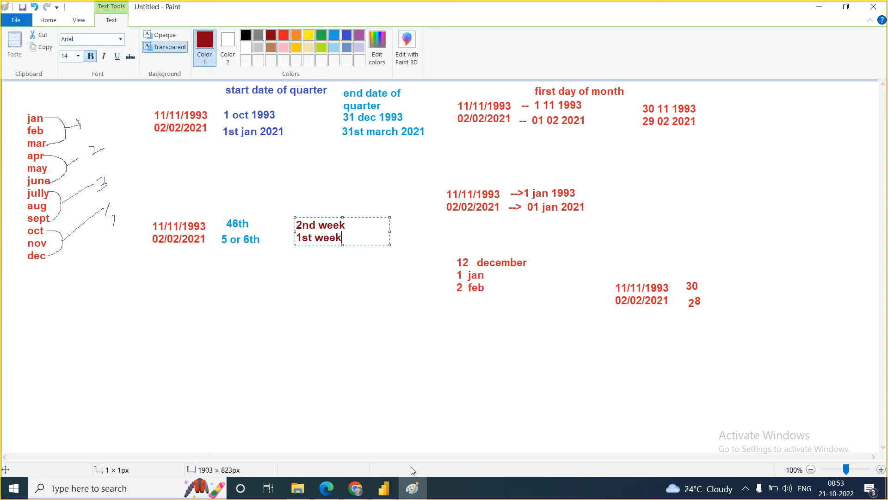
Switch to the Power Query Editor and add a Week of Month column based on Order Date.
{"action": "left_click", "coordinate": [386, 489]}
{"action": "left_click", "coordinate": [442, 440]}
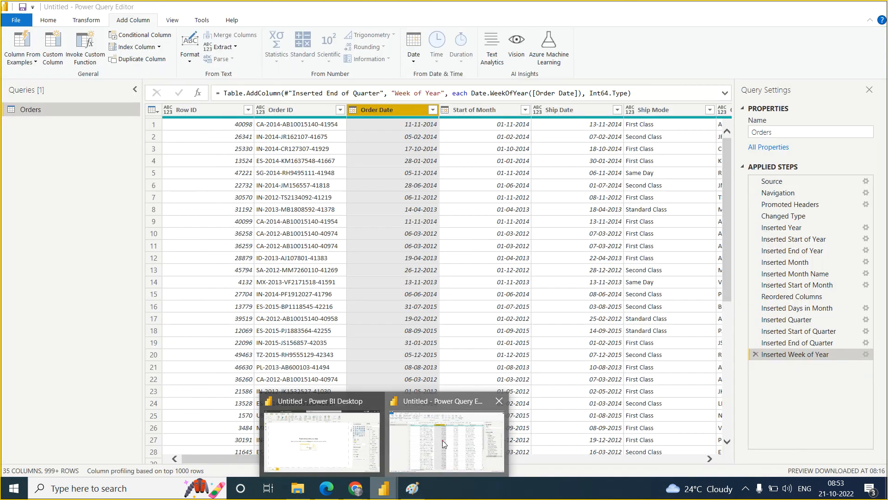
{"action": "left_click", "coordinate": [415, 58]}
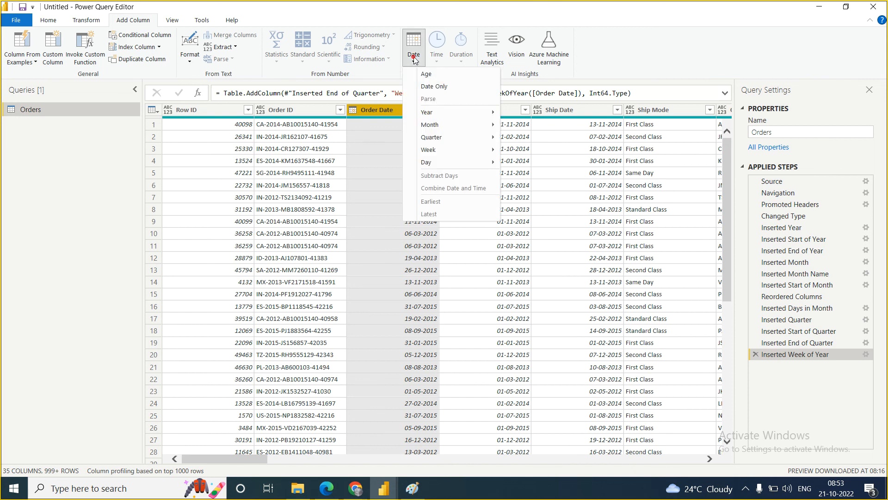
{"action": "mouse_move", "coordinate": [476, 150]}
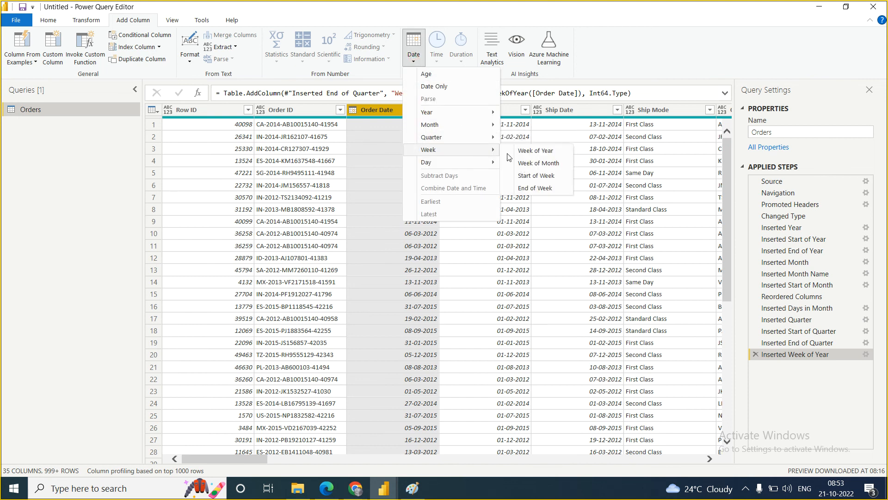
{"action": "left_click", "coordinate": [543, 166]}
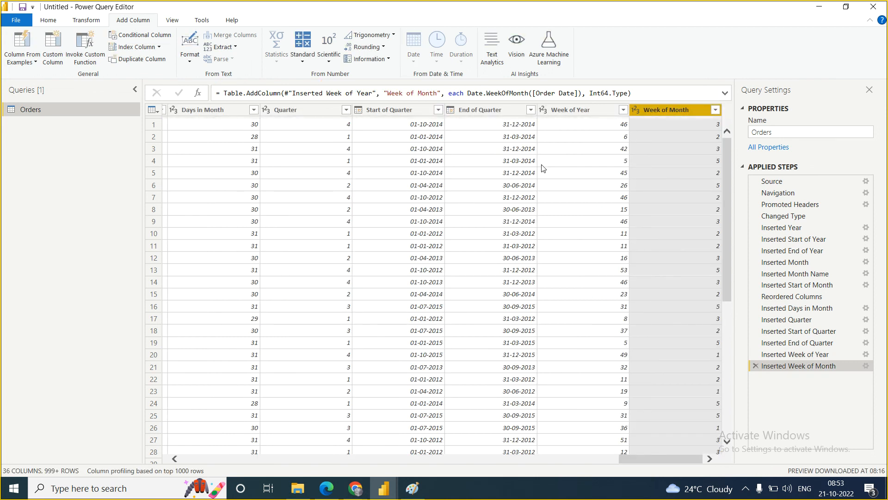
Select the Order Date column, review its End of Week option, and add a Day column from it.
{"action": "left_click_drag", "start_coordinate": [649, 459], "coordinate": [157, 441]}
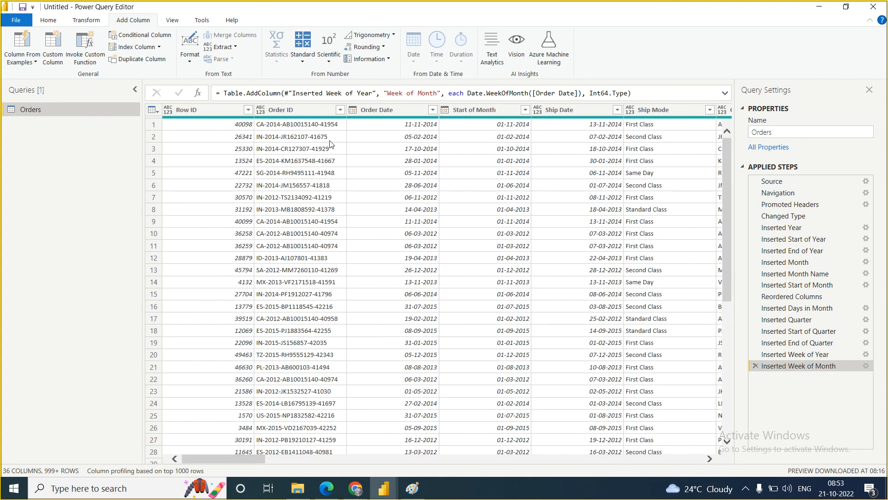
{"action": "left_click", "coordinate": [377, 110]}
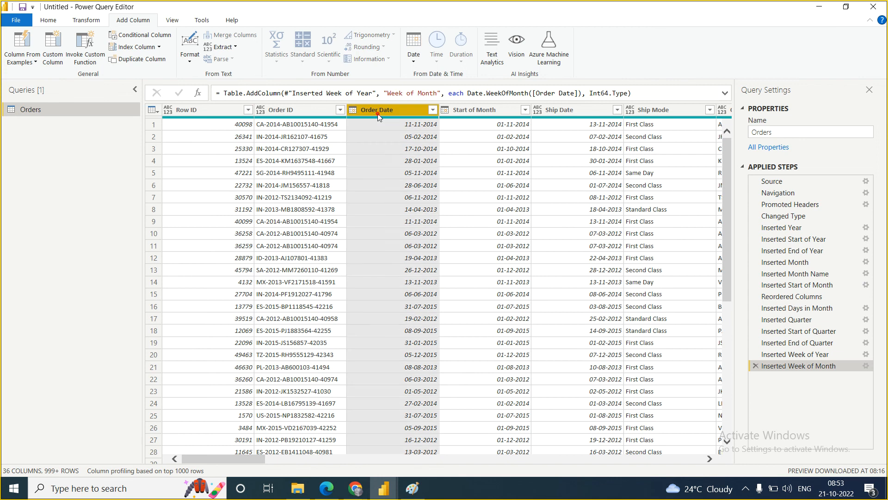
{"action": "left_click", "coordinate": [415, 63]}
{"action": "mouse_move", "coordinate": [468, 150]}
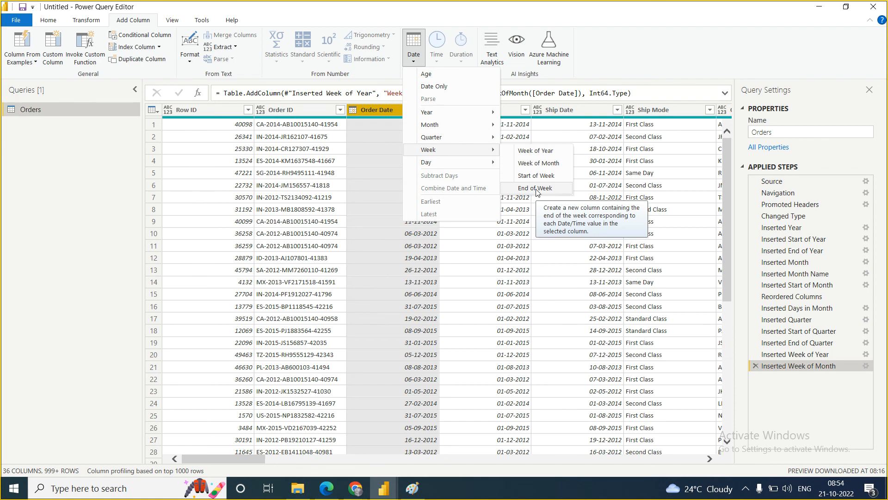
{"action": "mouse_move", "coordinate": [457, 165]}
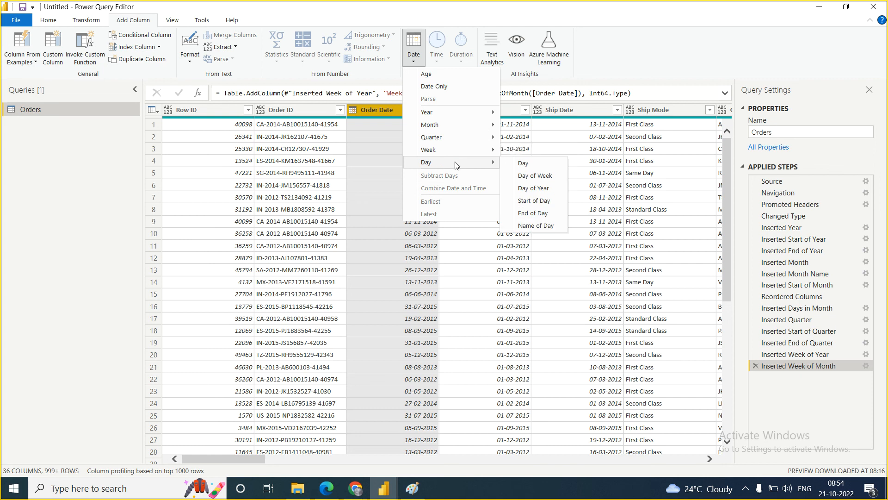
{"action": "left_click", "coordinate": [530, 165]}
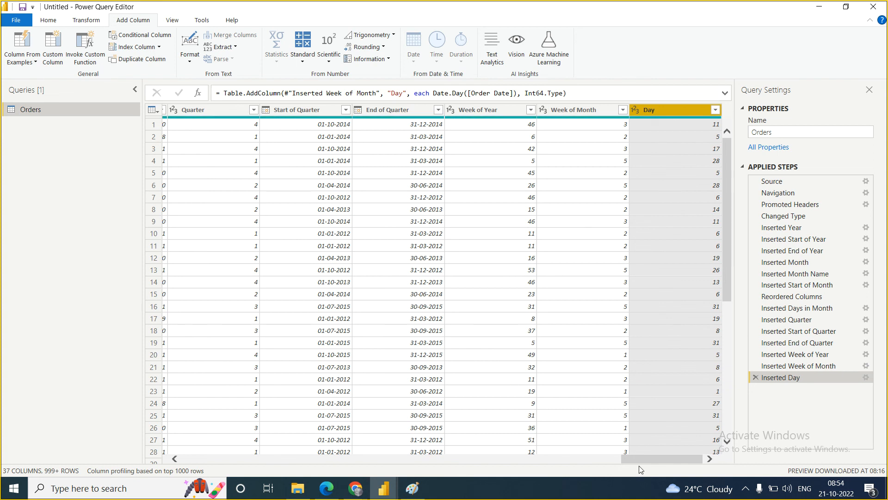
Add a Name of Day column based on Order Date and bring the new column into view.
{"action": "left_click_drag", "start_coordinate": [636, 458], "coordinate": [206, 435]}
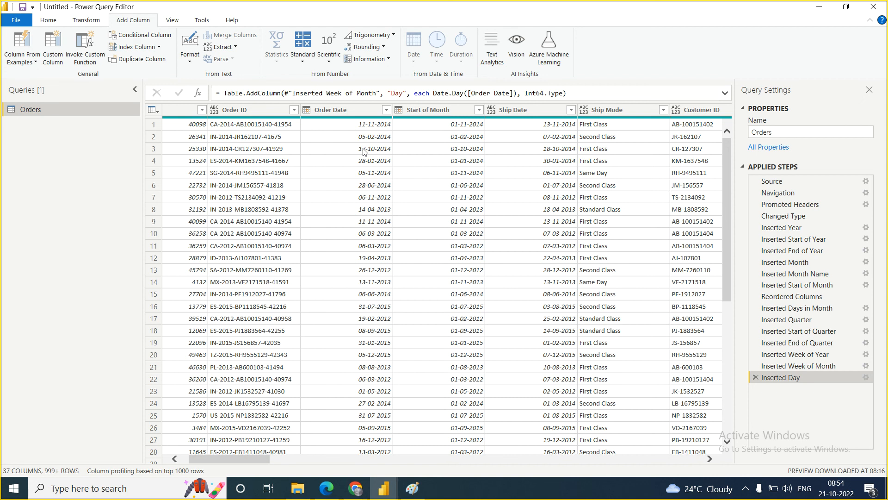
{"action": "left_click", "coordinate": [345, 112]}
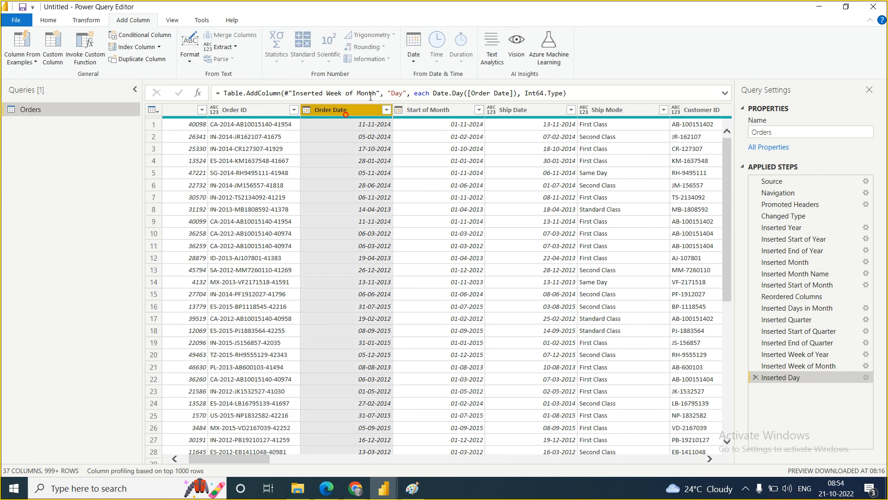
{"action": "left_click", "coordinate": [414, 64]}
{"action": "mouse_move", "coordinate": [486, 164]}
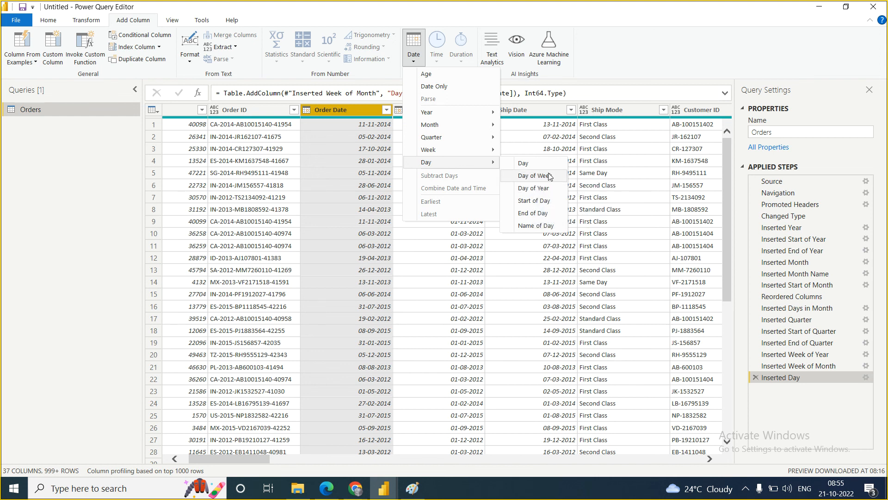
{"action": "left_click", "coordinate": [536, 227]}
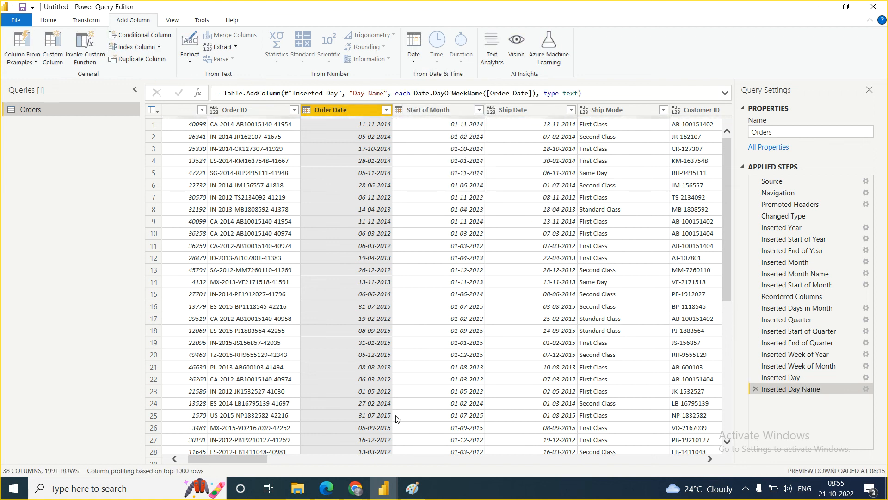
{"action": "left_click_drag", "start_coordinate": [229, 459], "coordinate": [698, 463]}
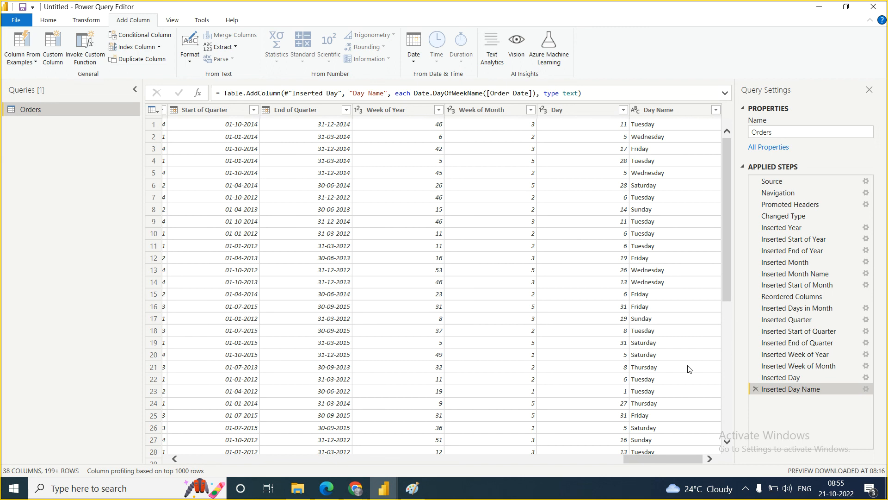
Add a Day of Year column based on Order Date and inspect its value in the first row.
{"action": "mouse_move", "coordinate": [649, 457]}
{"action": "left_mouse_down"}
{"action": "mouse_move", "coordinate": [397, 476]}
{"action": "mouse_move", "coordinate": [209, 449]}
{"action": "left_mouse_up"}
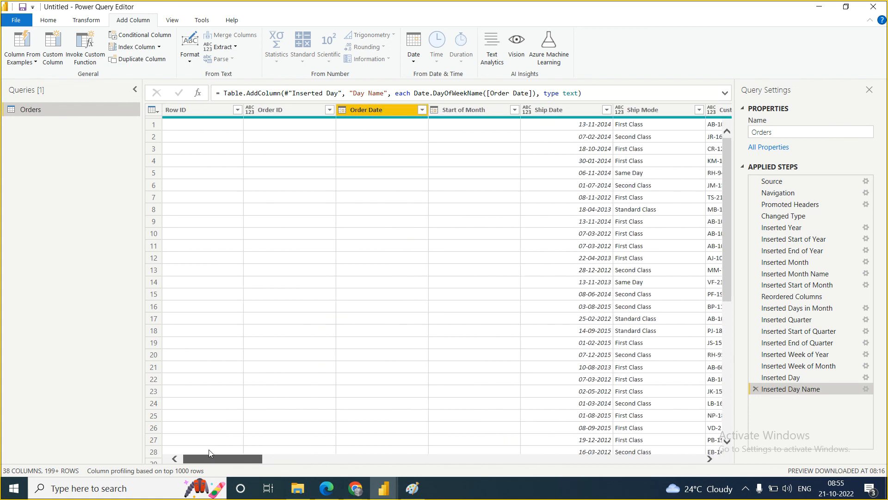
{"action": "left_click", "coordinate": [414, 63]}
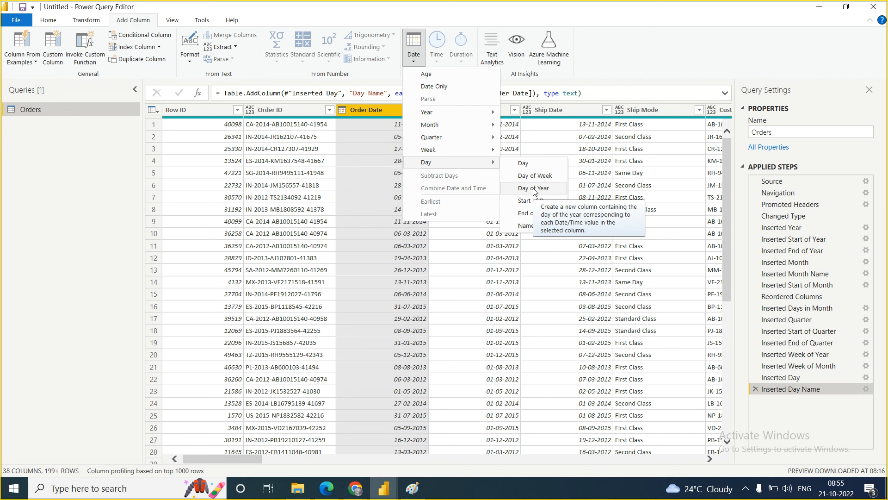
{"action": "left_click", "coordinate": [535, 189]}
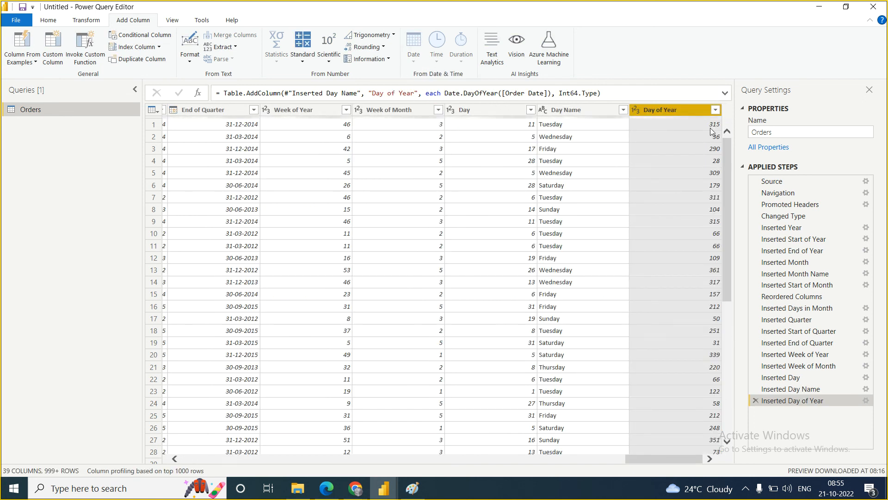
{"action": "left_click", "coordinate": [712, 128]}
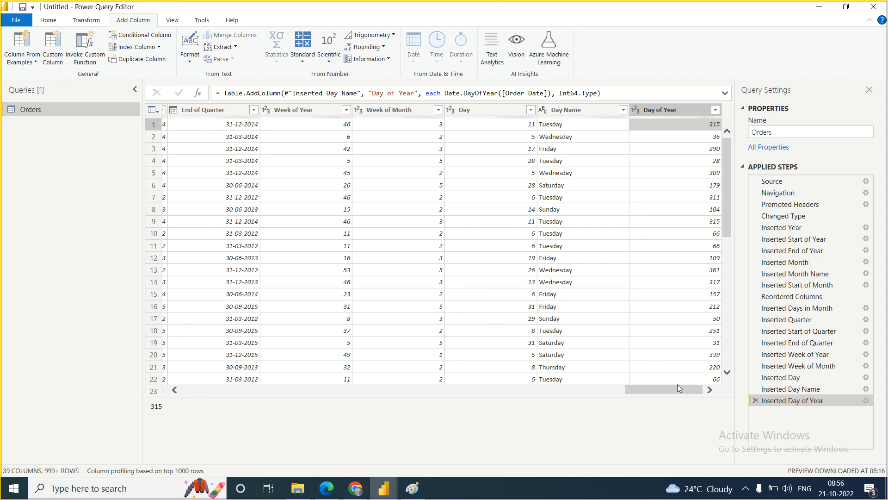
Add a Day of Week column based on Order Date and inspect its values.
{"action": "left_click_drag", "start_coordinate": [660, 388], "coordinate": [220, 397]}
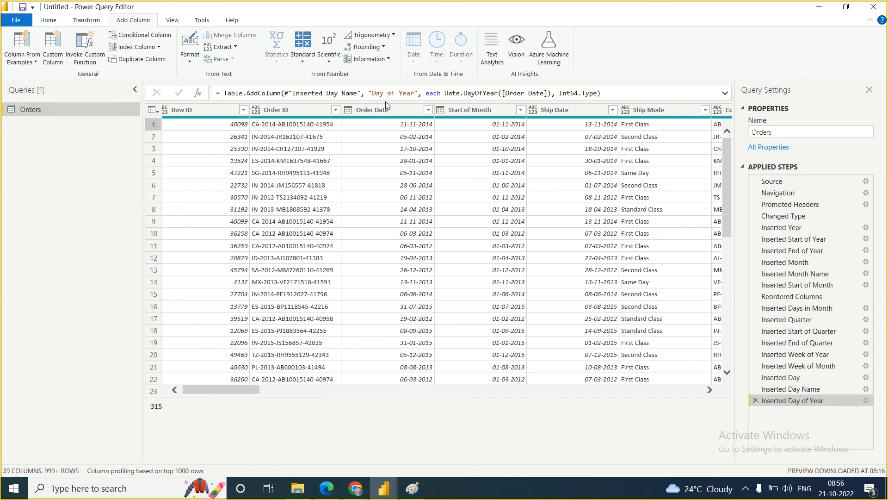
{"action": "left_click", "coordinate": [367, 111]}
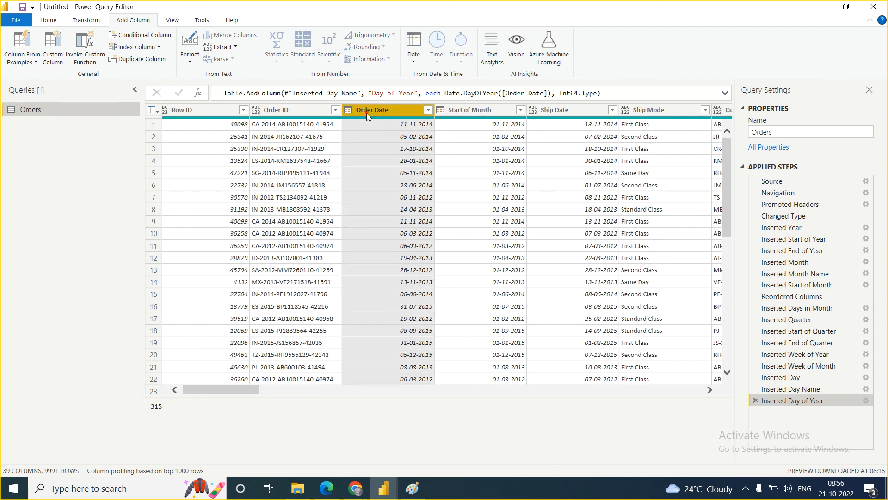
{"action": "left_click", "coordinate": [414, 59]}
{"action": "mouse_move", "coordinate": [483, 163]}
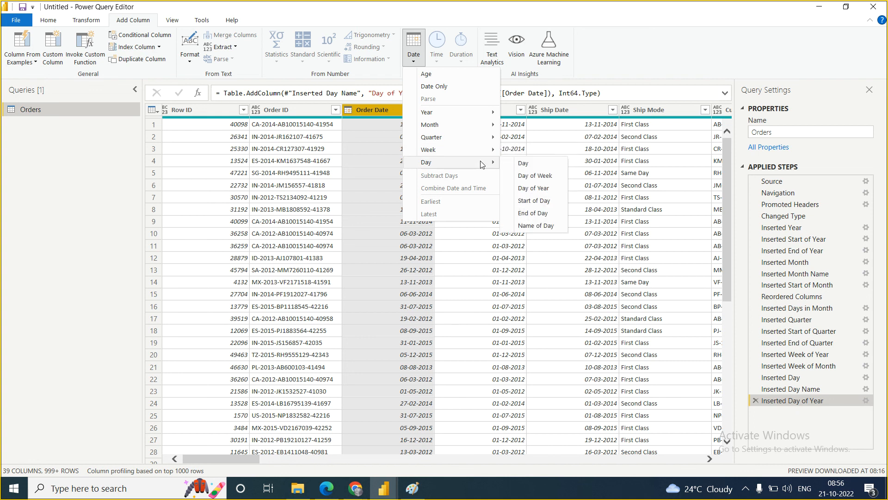
{"action": "left_click", "coordinate": [537, 176]}
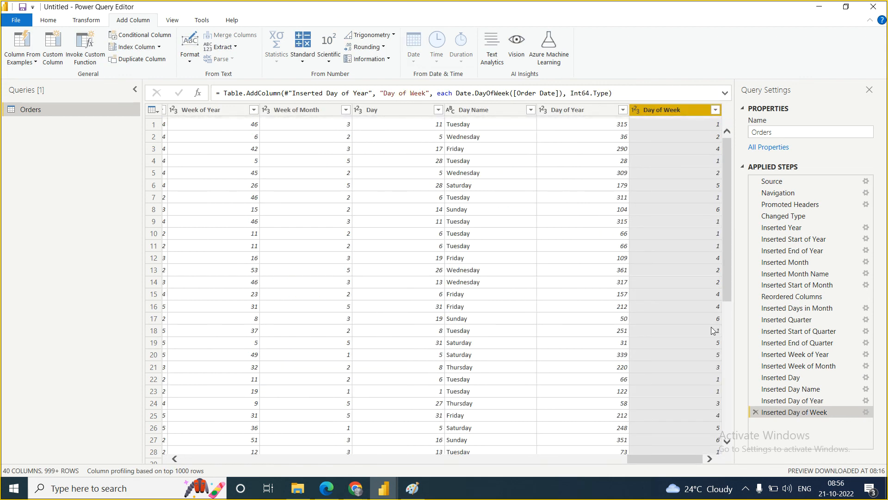
{"action": "left_click_drag", "start_coordinate": [728, 225], "coordinate": [736, 184]}
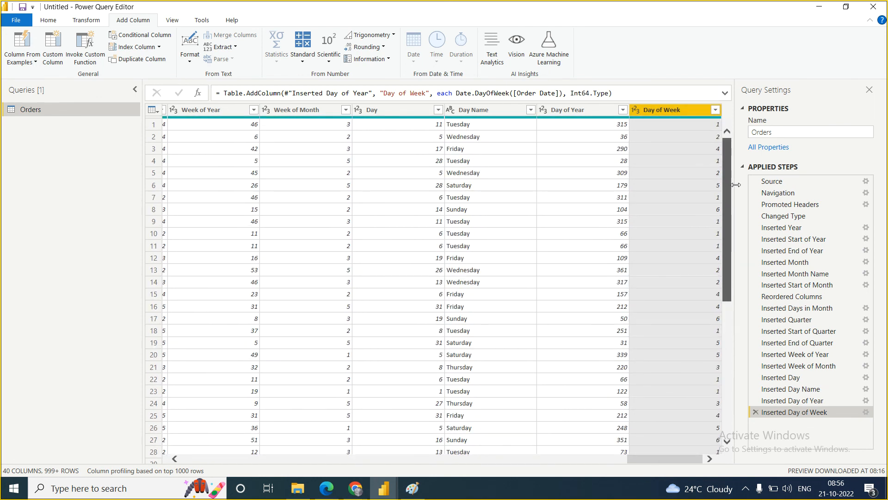
Add a Start of Day column based on Order Date.
{"action": "left_click_drag", "start_coordinate": [662, 456], "coordinate": [175, 468]}
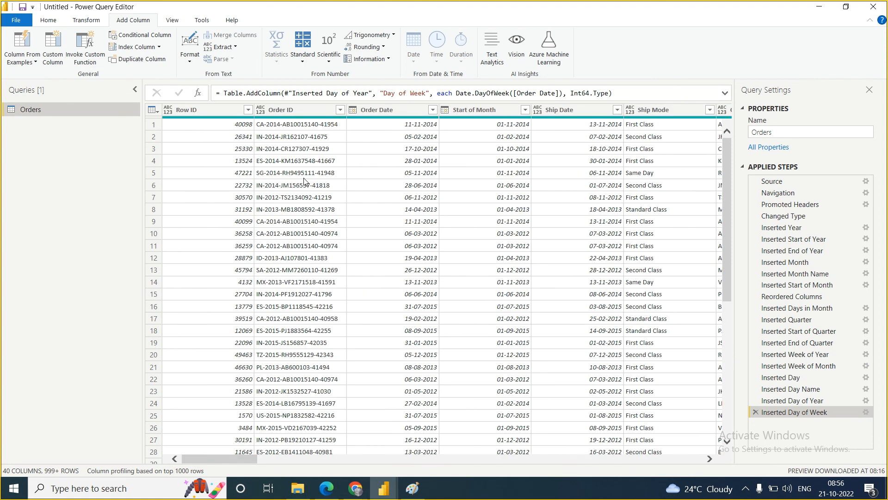
{"action": "left_click", "coordinate": [384, 111]}
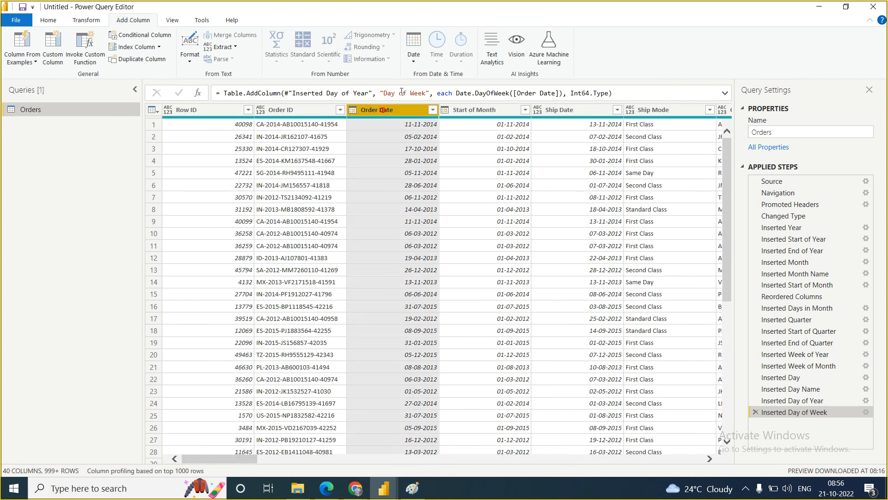
{"action": "left_click", "coordinate": [419, 60]}
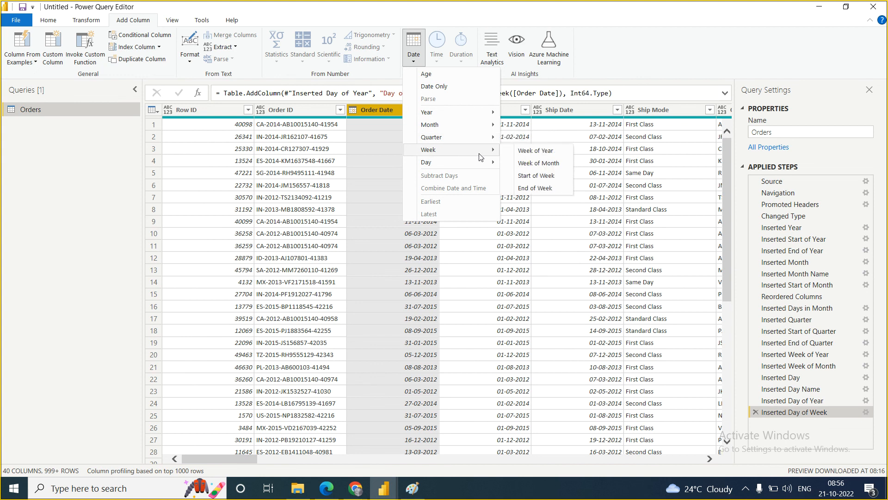
{"action": "mouse_move", "coordinate": [456, 162]}
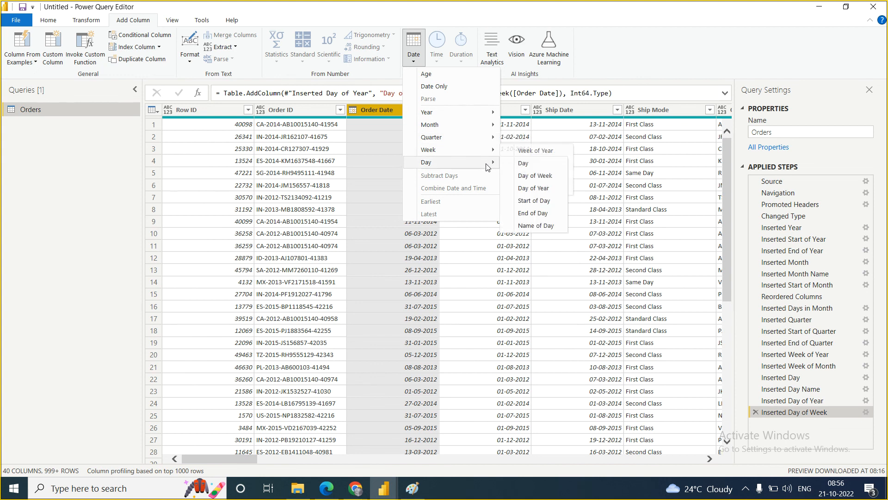
{"action": "left_click", "coordinate": [532, 204]}
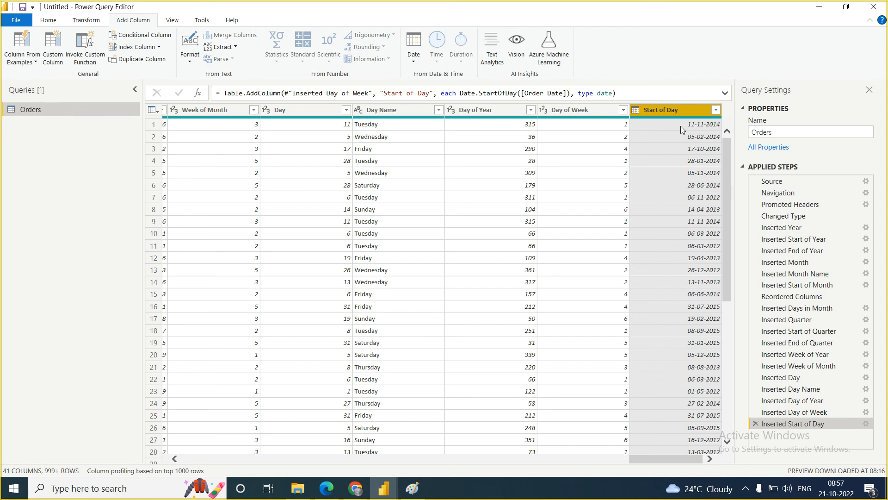
Return to the Order Date column and review which date options can be applied to it.
{"action": "left_click_drag", "start_coordinate": [655, 458], "coordinate": [158, 470]}
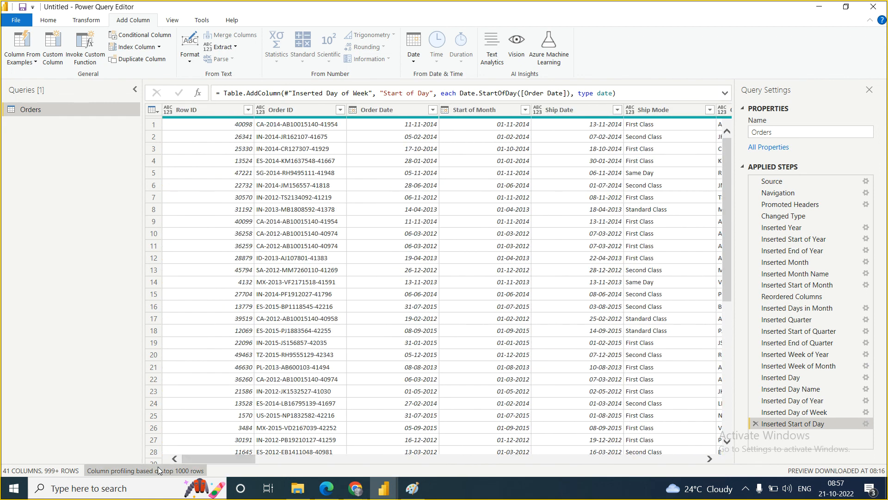
{"action": "left_click", "coordinate": [413, 63]}
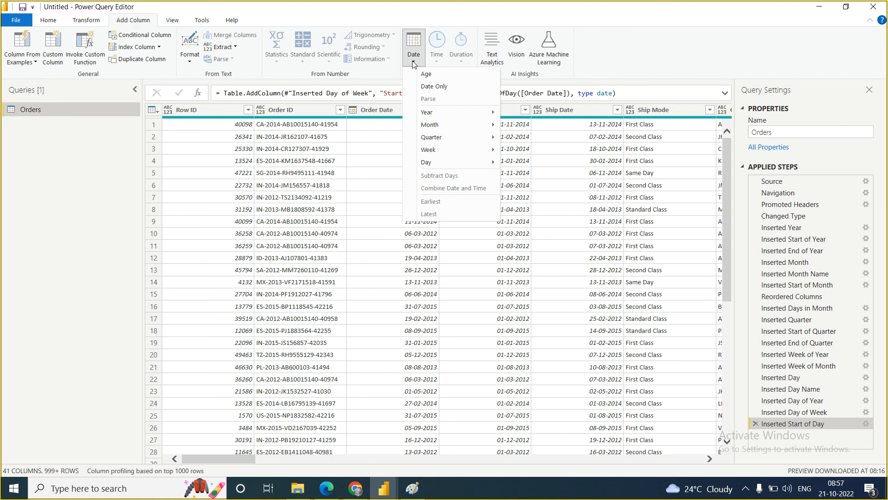
{"action": "mouse_move", "coordinate": [460, 143]}
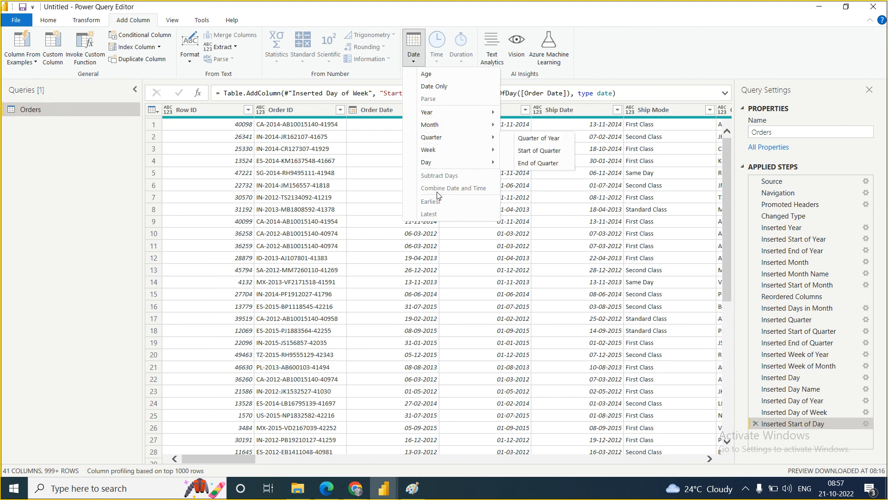
{"action": "left_click", "coordinate": [647, 39]}
{"action": "left_click", "coordinate": [365, 112]}
{"action": "left_click", "coordinate": [416, 61]}
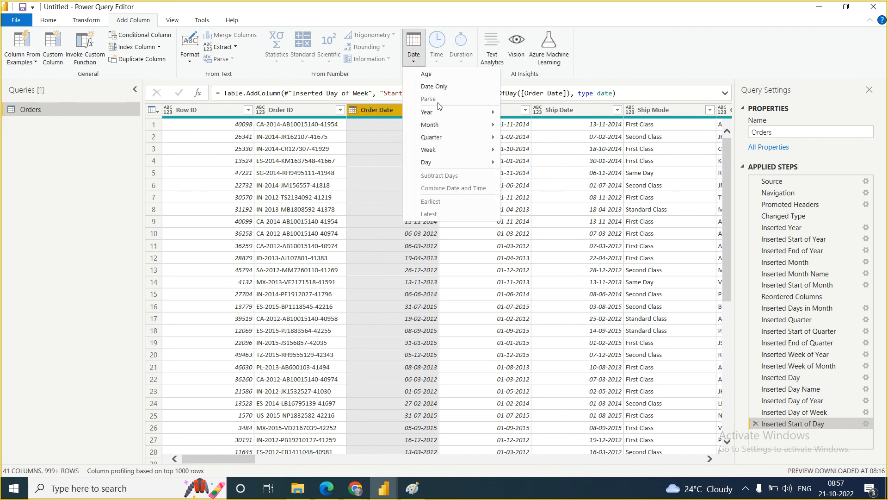
{"action": "left_click", "coordinate": [674, 42]}
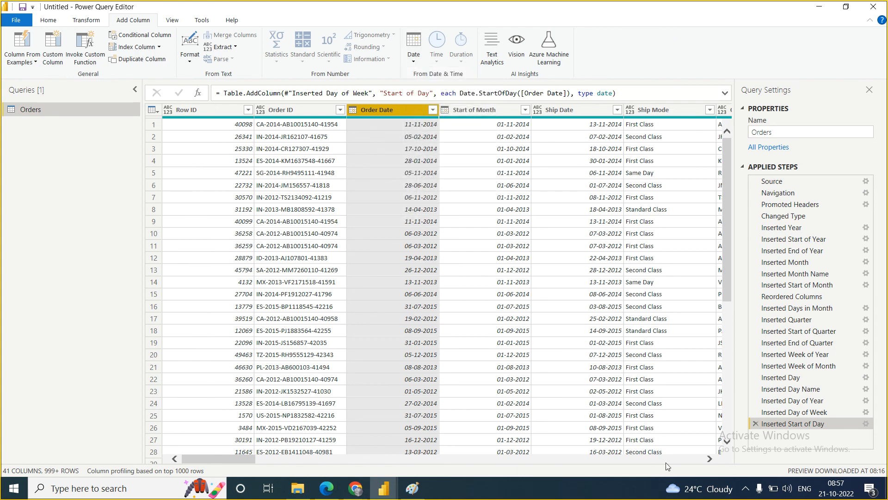
{"action": "left_click", "coordinate": [748, 489]}
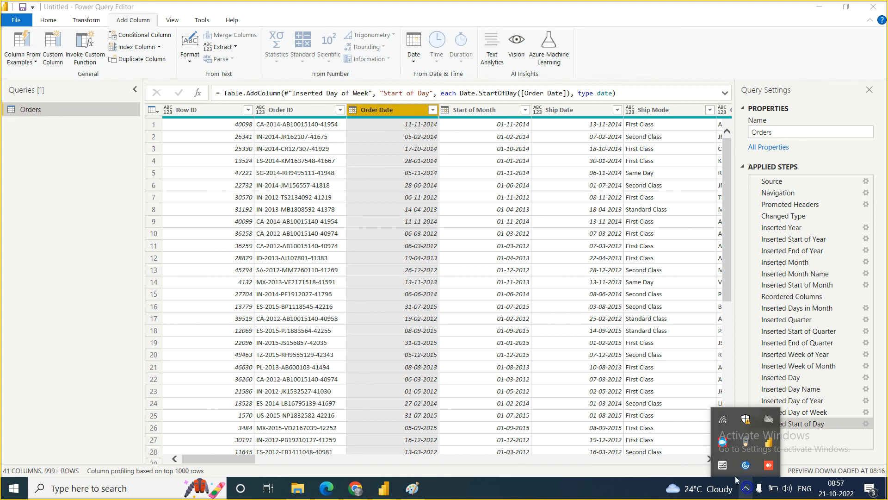
{"action": "right_click", "coordinate": [723, 440]}
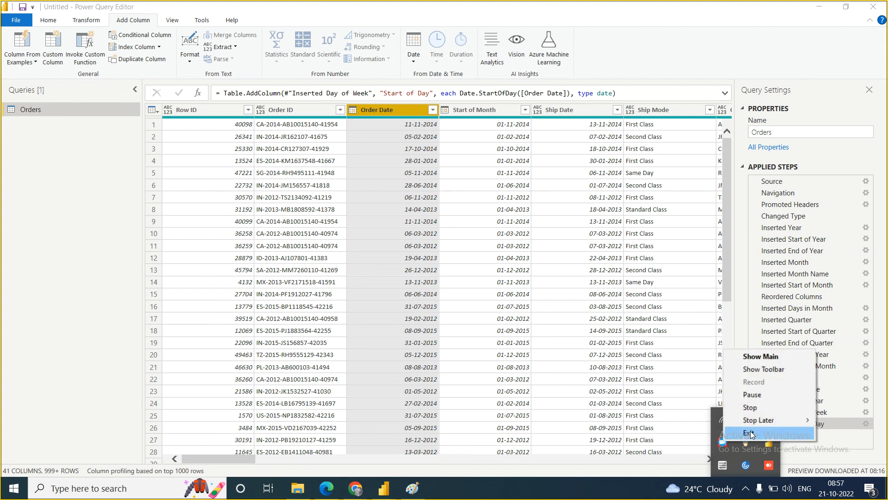
{"action": "left_click", "coordinate": [750, 433]}
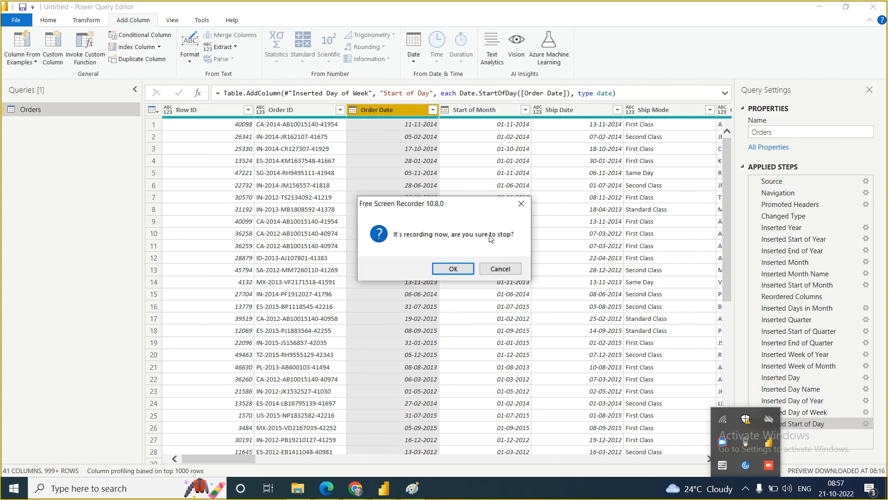